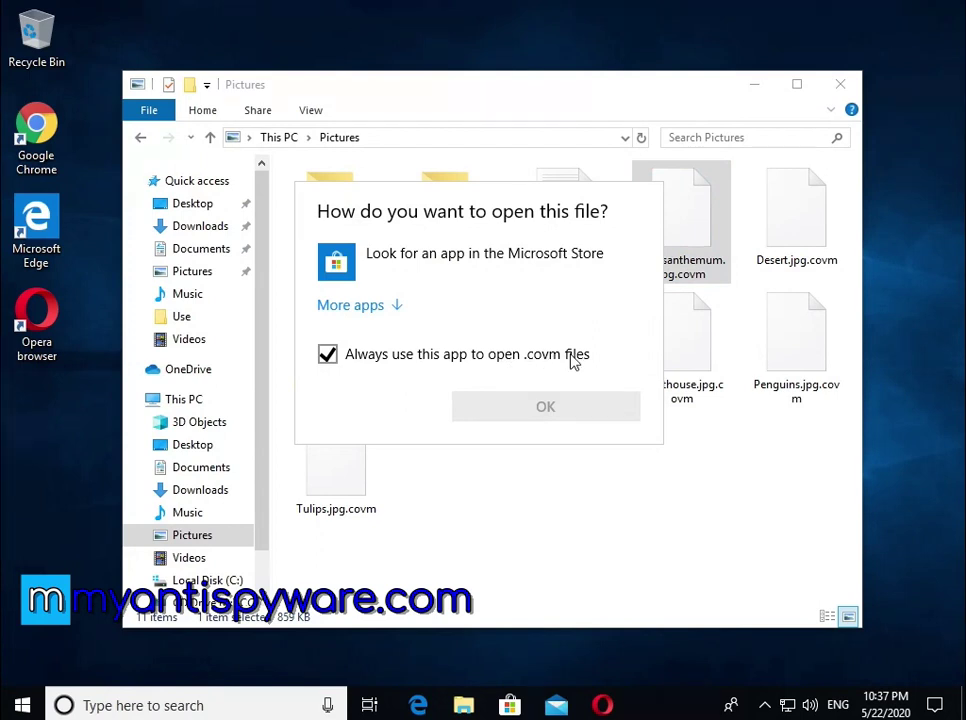
Try to open the encrypted pictures Lighthouse.jpg.covm and Penguins.jpg.covm, dismissing the app chooser each time.
click(632, 535)
double_click(692, 390)
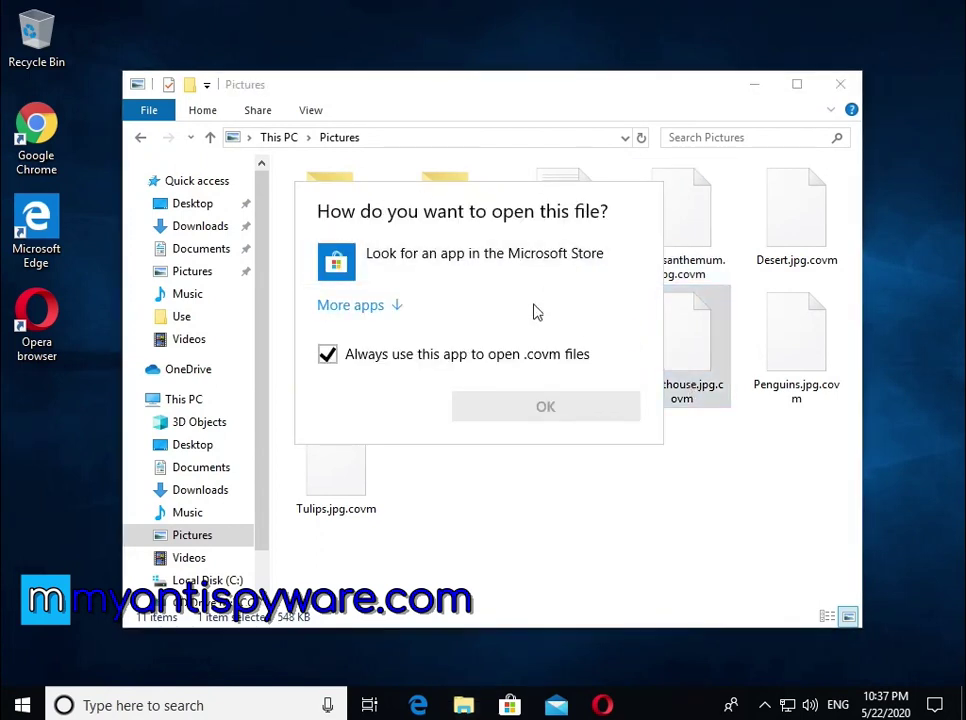
click(643, 505)
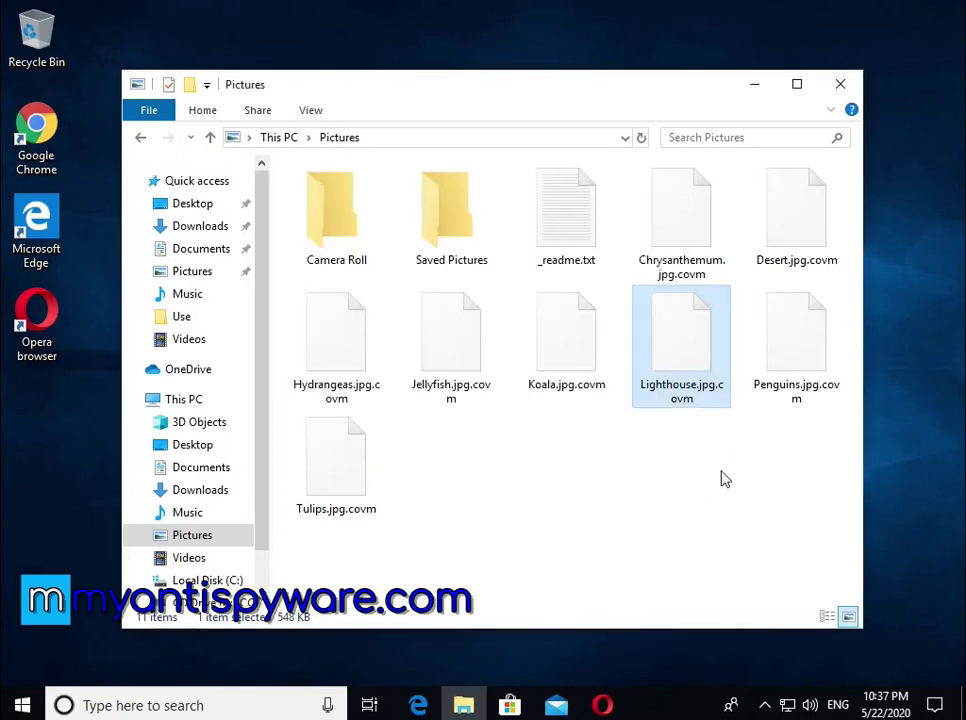
double_click(786, 393)
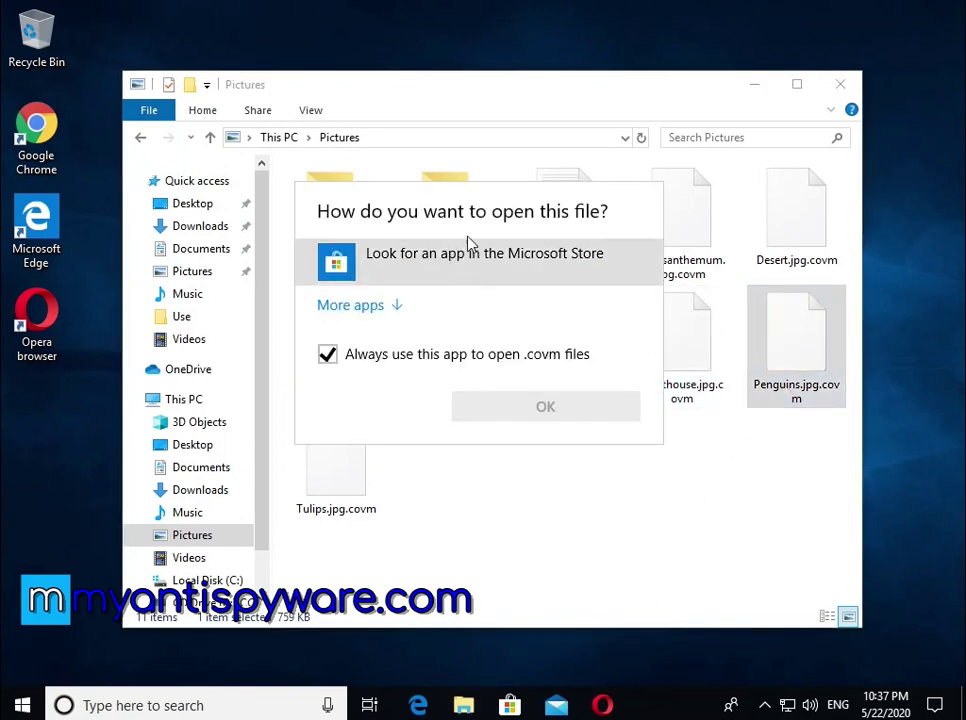
click(703, 500)
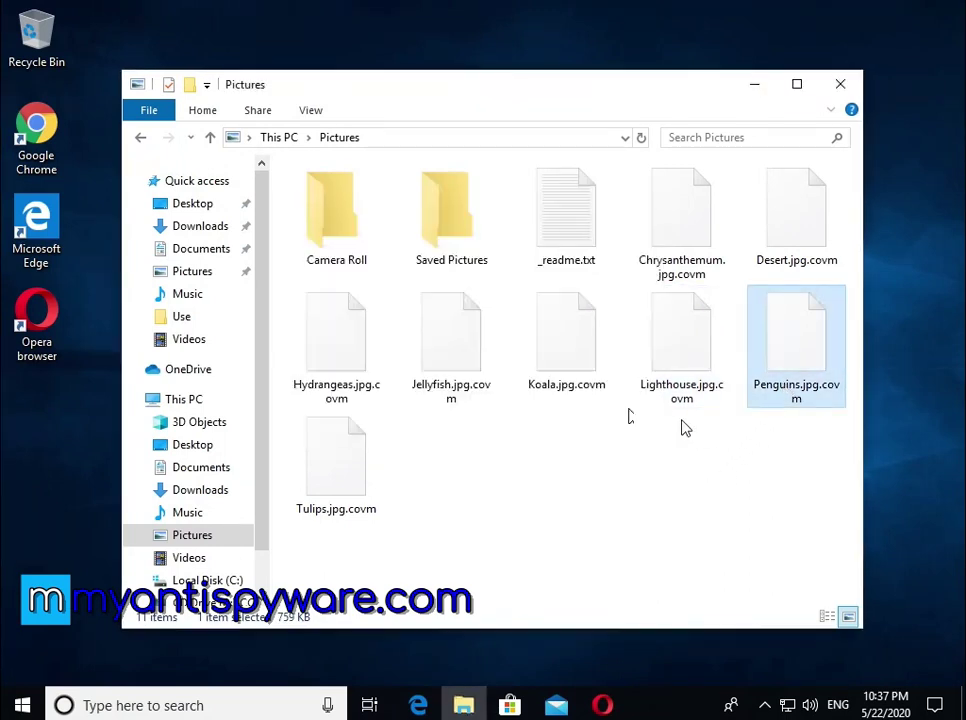
Rename Koala.jpg.covm to Koala.jpg, try to view it as a picture, and close the viewer.
click(571, 388)
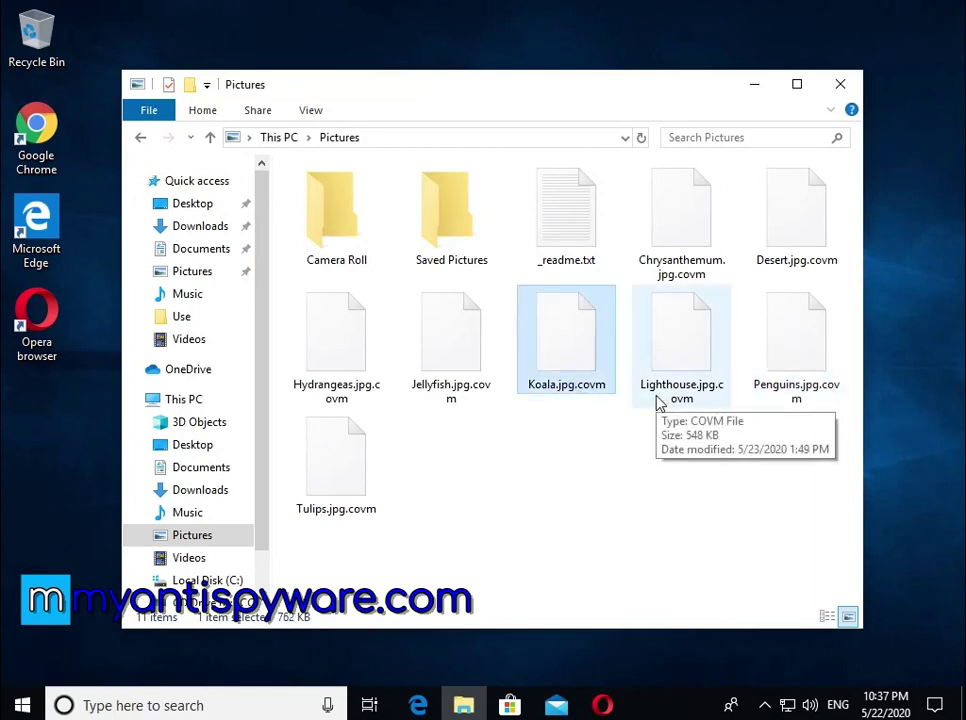
key(F2)
key(End)
key(BackSpace)
key(BackSpace)
key(BackSpace)
key(BackSpace)
key(BackSpace)
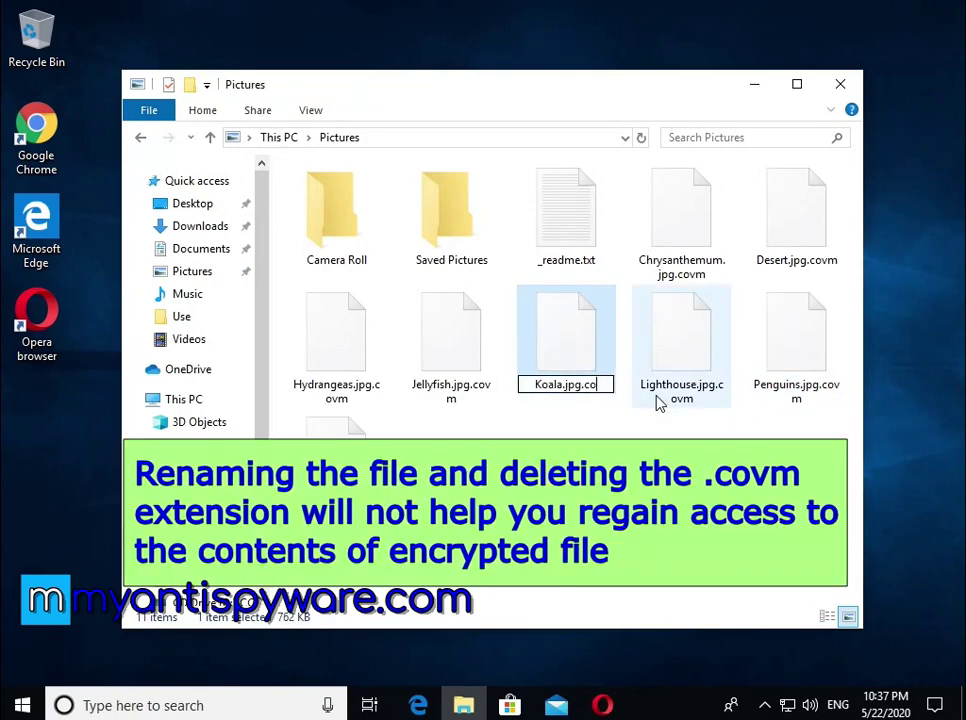
key(Return)
key(Return)
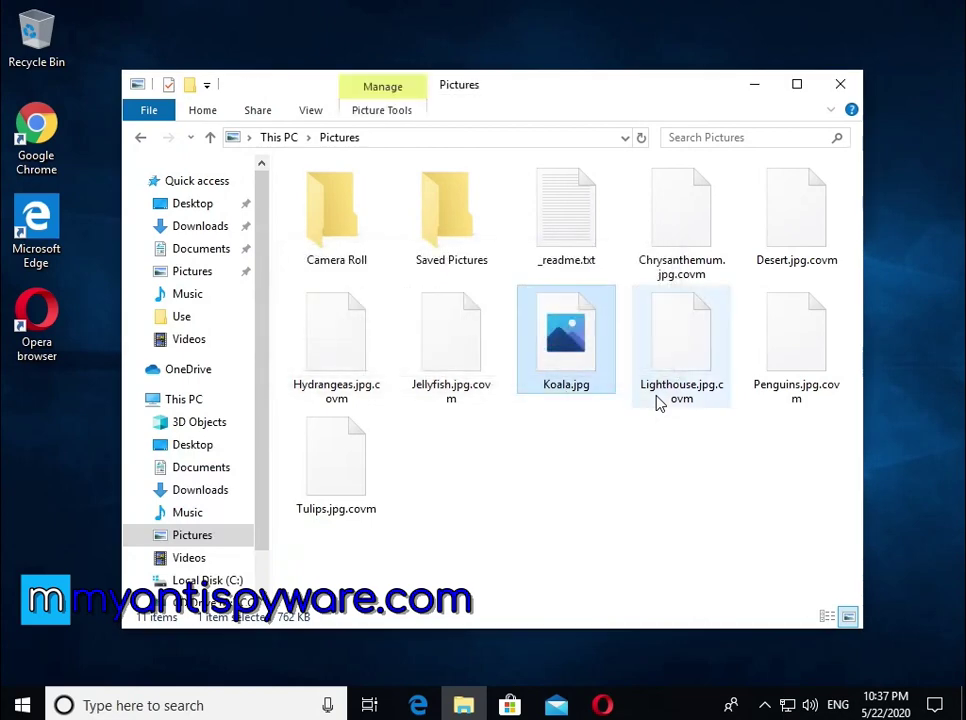
double_click(590, 380)
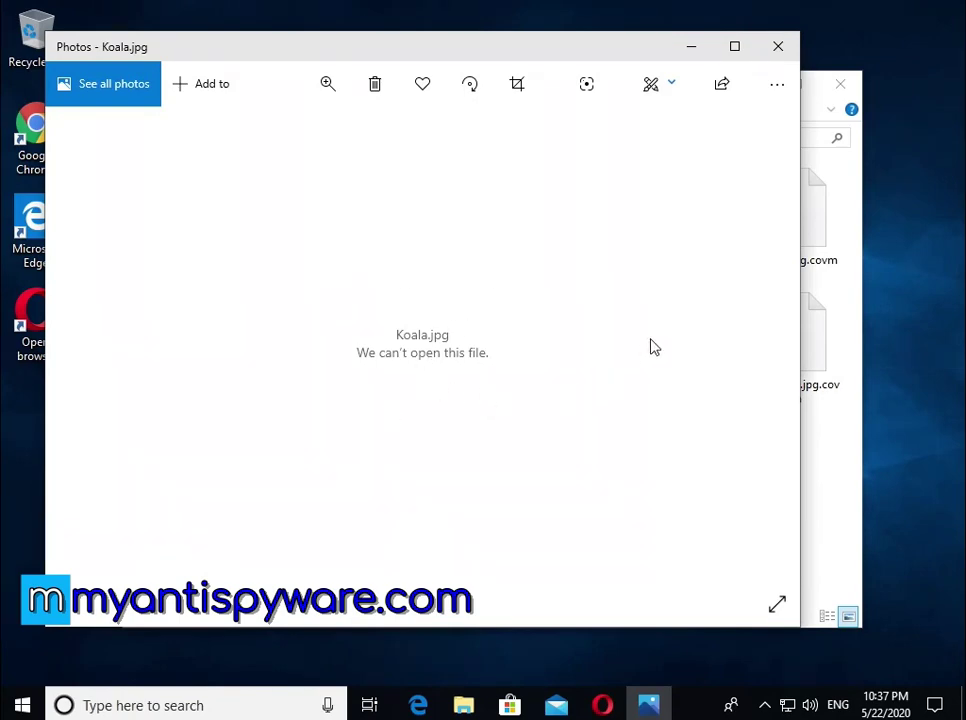
click(778, 50)
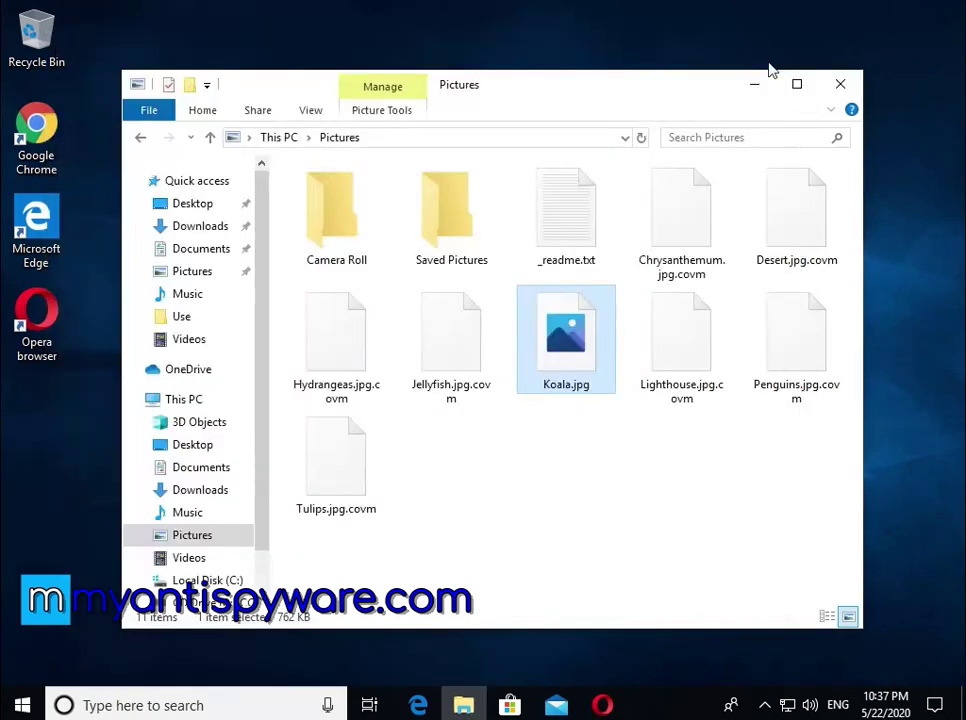
Open the ransom note _readme.txt and highlight the line about photos, databases and documents being encrypted.
double_click(578, 244)
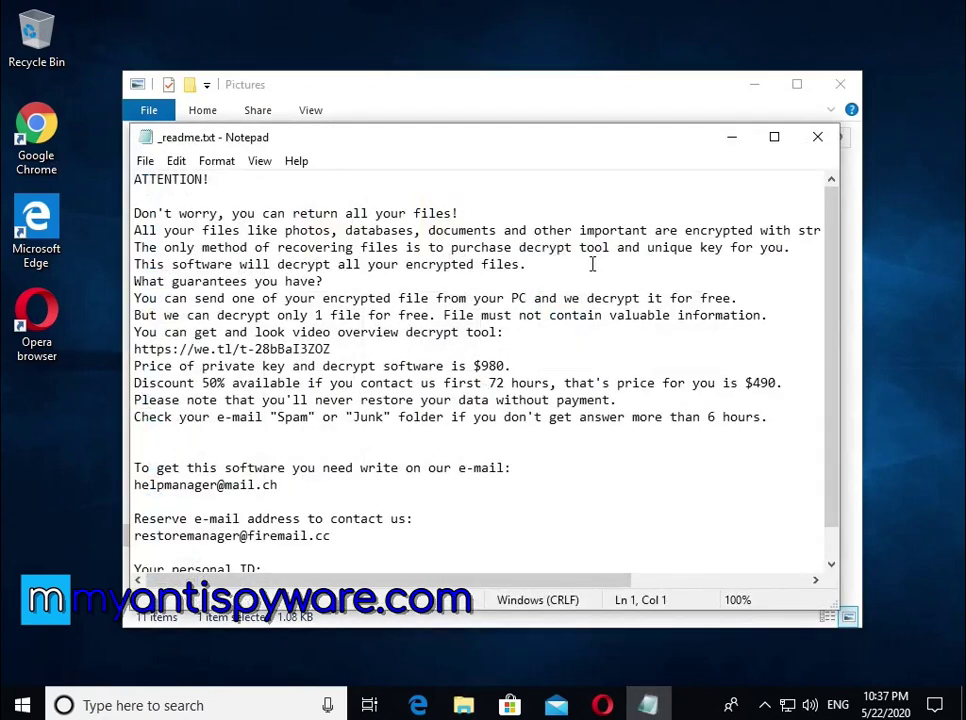
click(136, 230)
drag(136, 230, 767, 223)
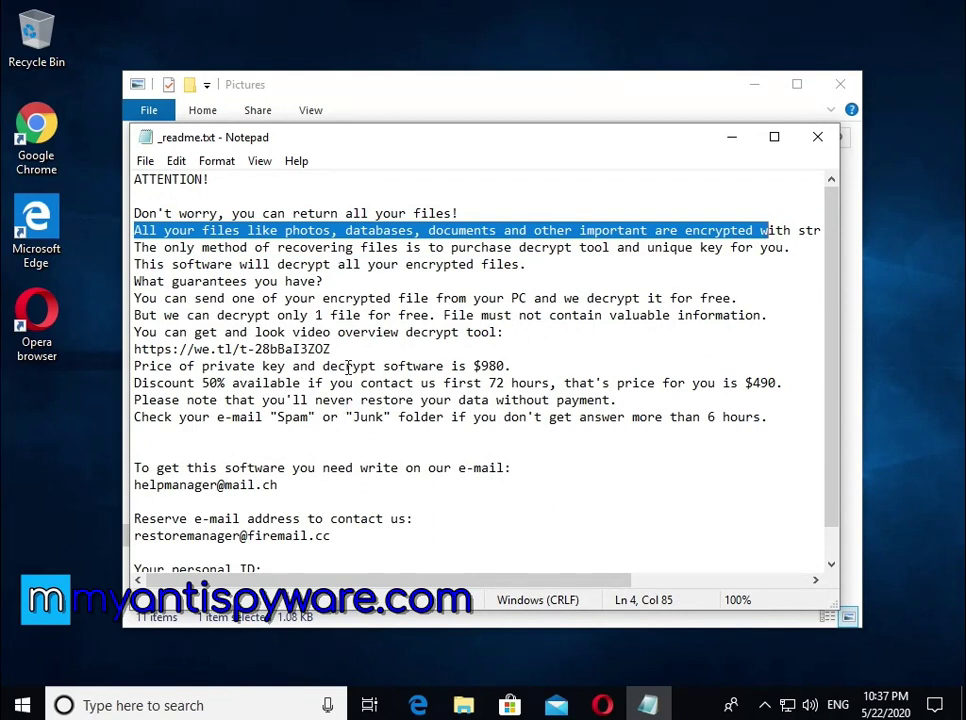
double_click(348, 368)
click(346, 368)
click(352, 368)
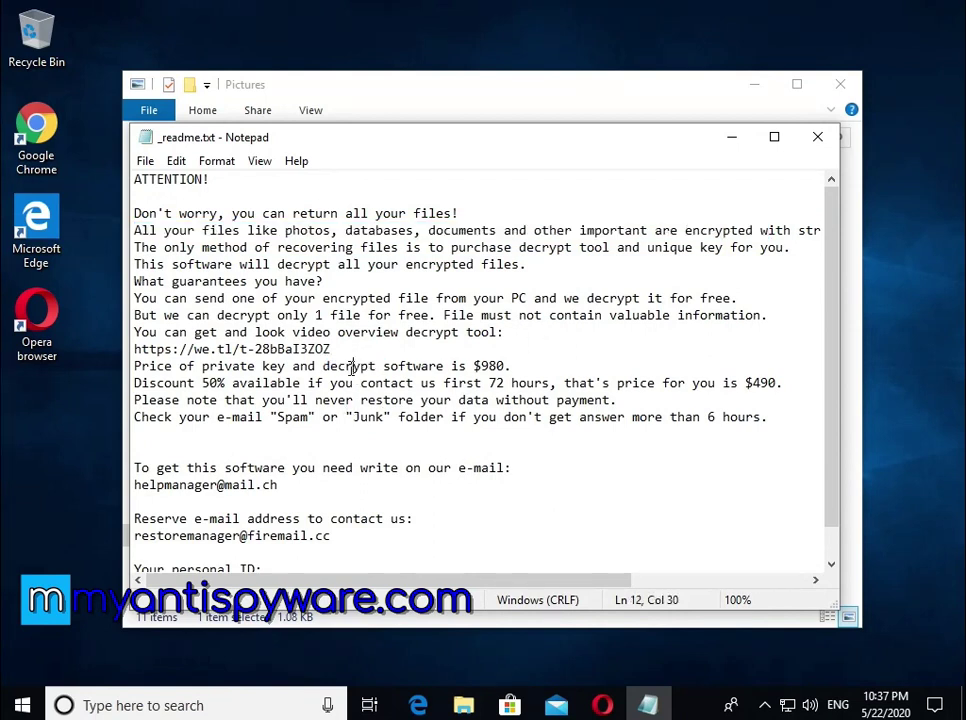
Highlight the decryption price line and the end of the personal ID in the ransom note, and close the note and the Pictures folder.
drag(595, 366, 75, 362)
scroll(508, 366, down, 1)
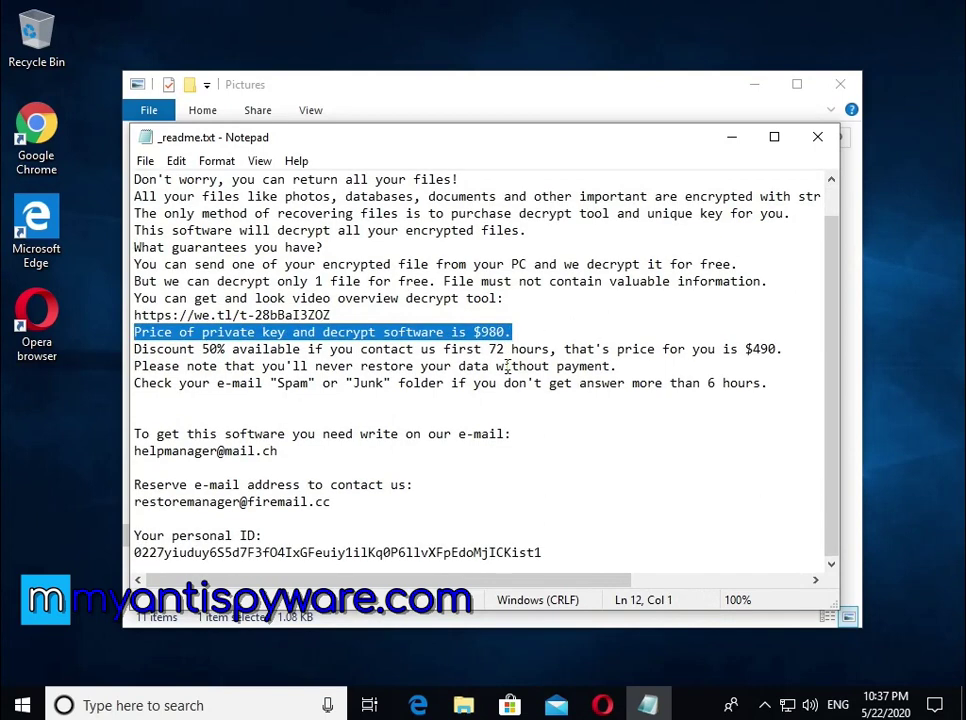
click(352, 552)
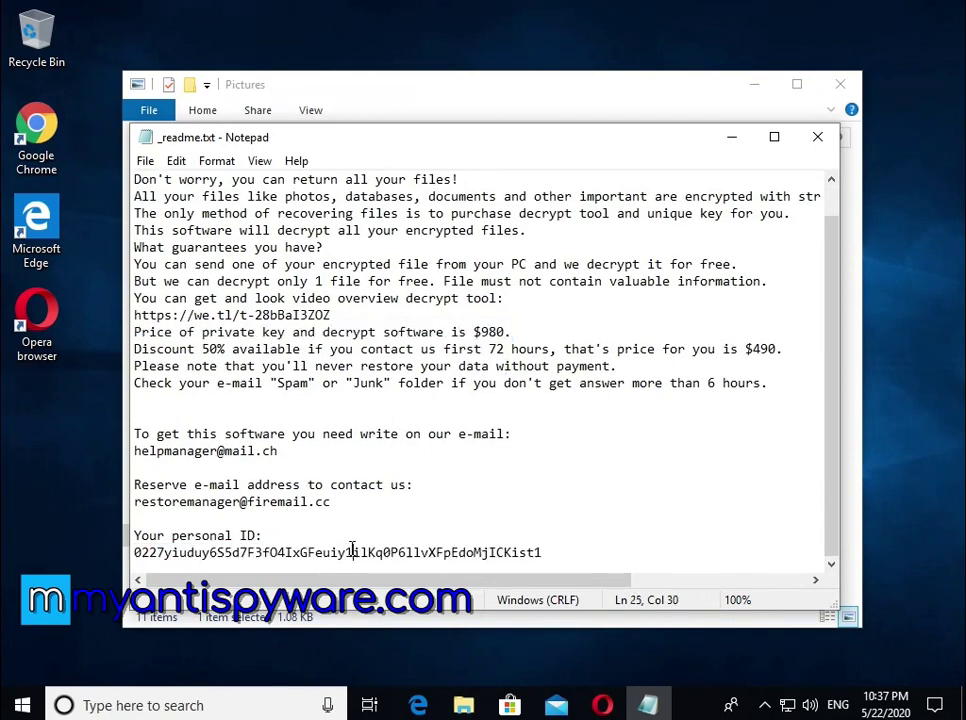
double_click(352, 550)
drag(546, 549, 530, 545)
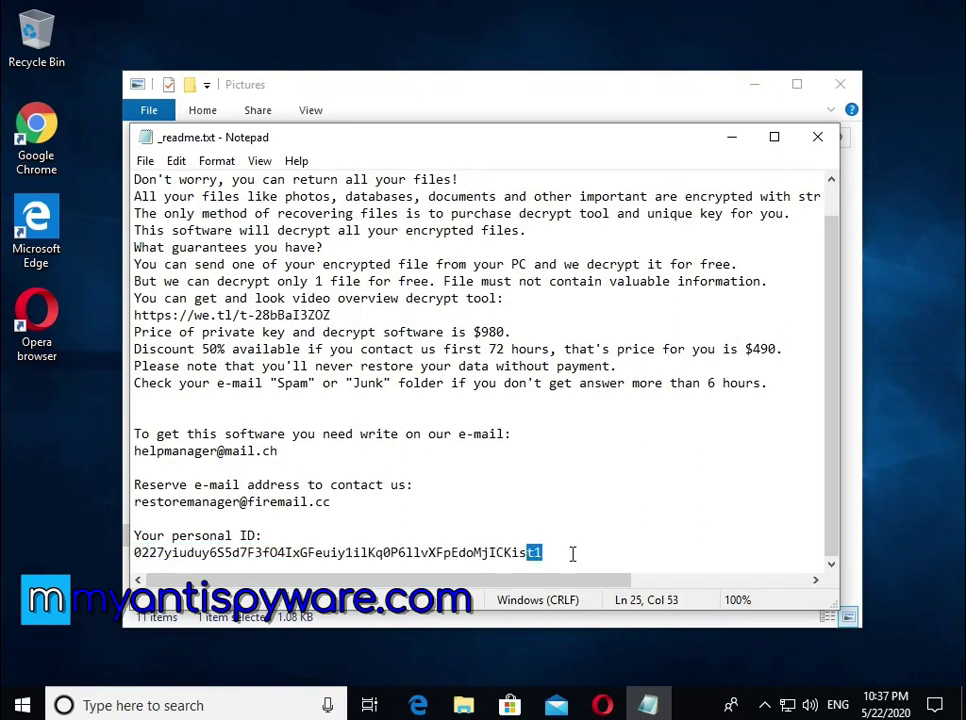
click(821, 143)
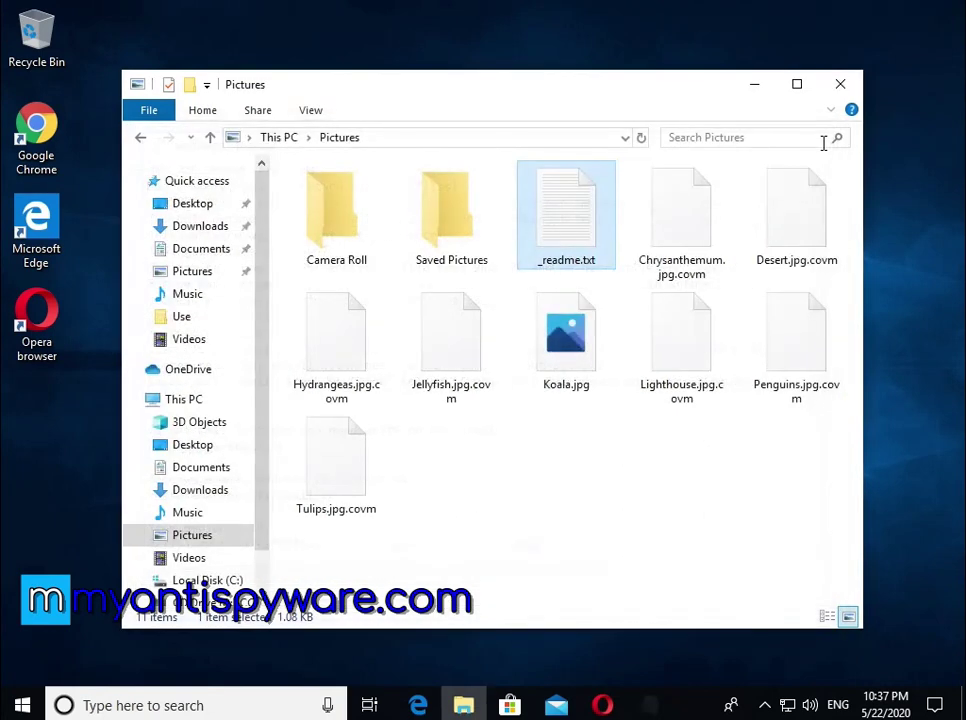
click(840, 85)
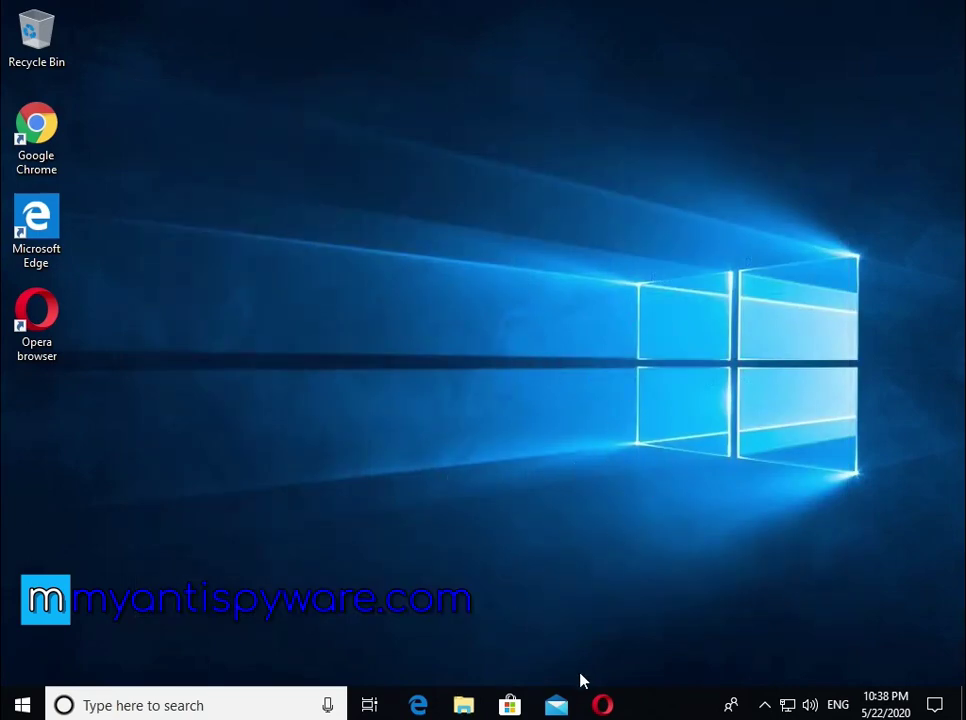
Switch to Opera and highlight the "What is Covm file extension" heading and the first sentence of its paragraph in the recovery guide.
click(604, 705)
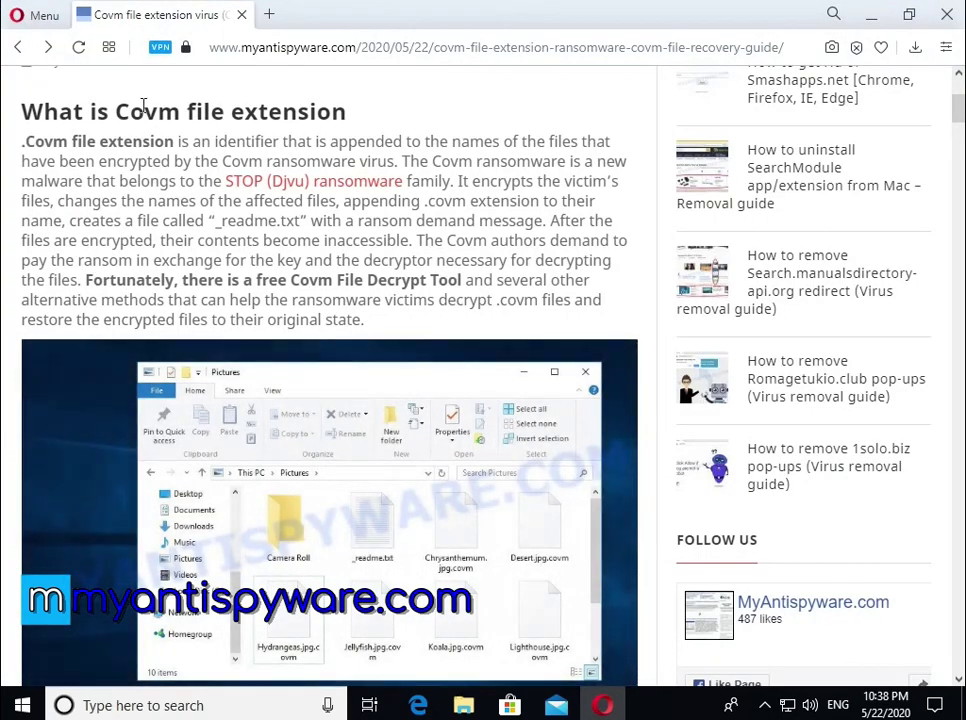
triple_click(143, 107)
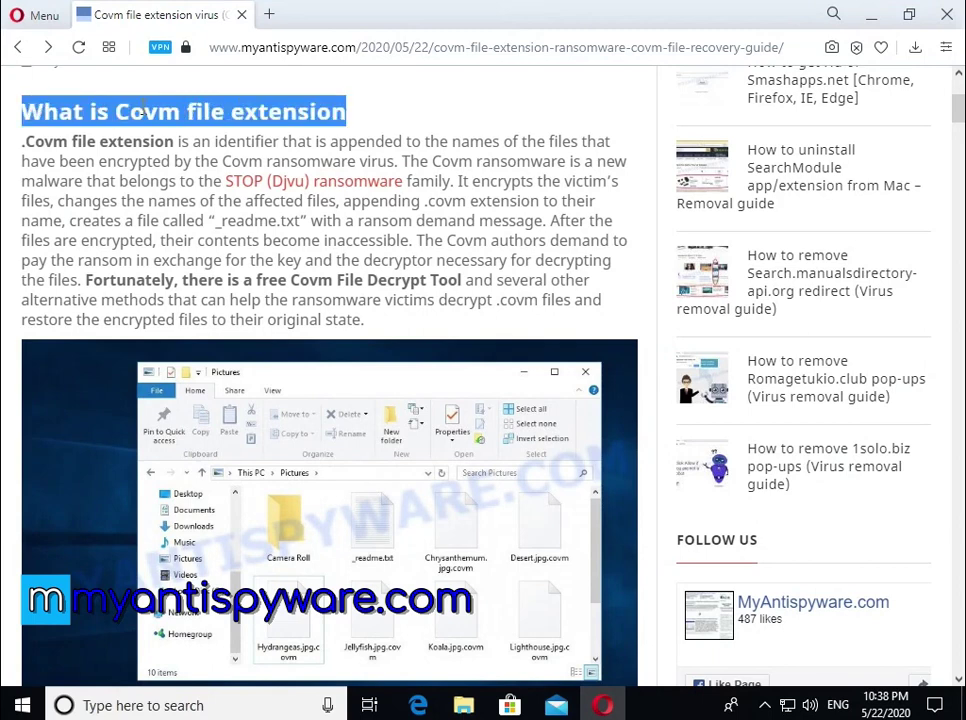
click(33, 152)
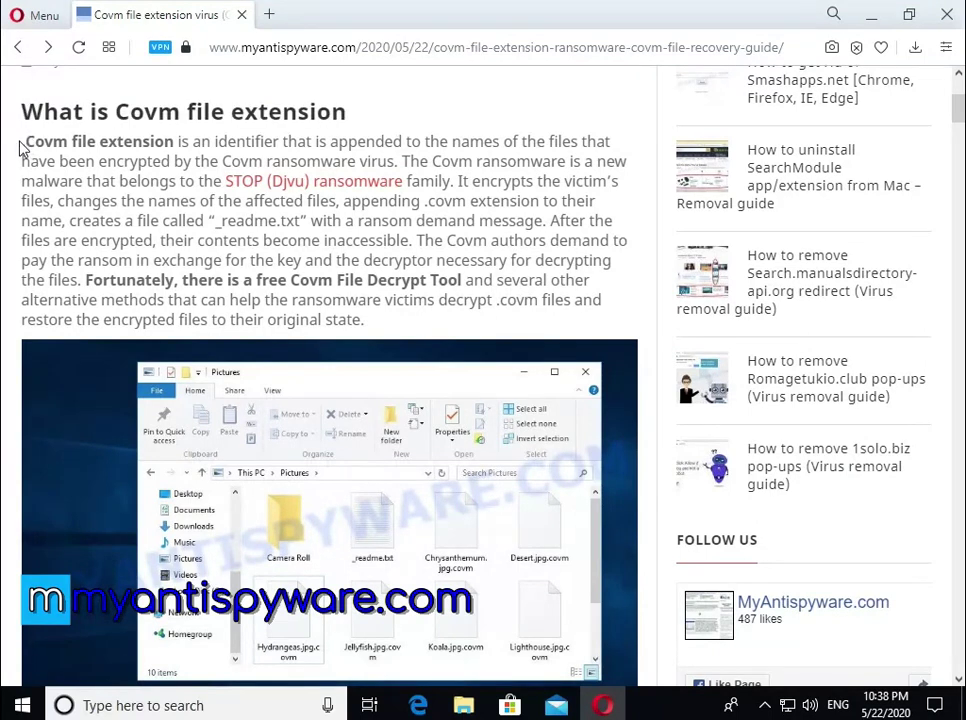
drag(24, 143, 398, 161)
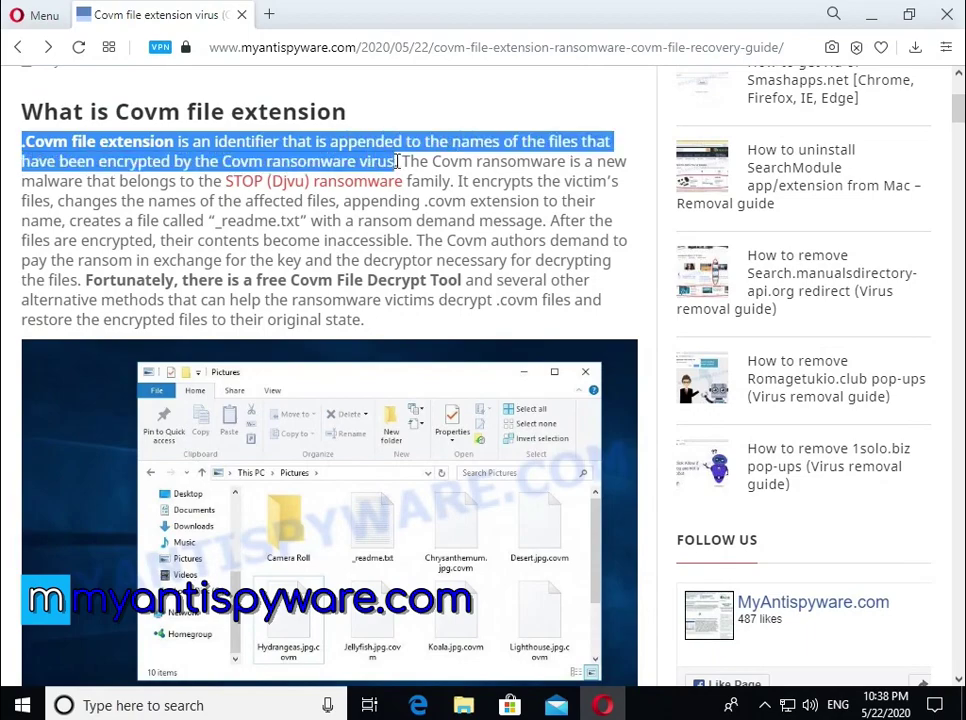
Highlight the "What is Covm ransomware" heading and its opening sentence, and examine the article through the Threat Summary table.
scroll(537, 212, down, 8)
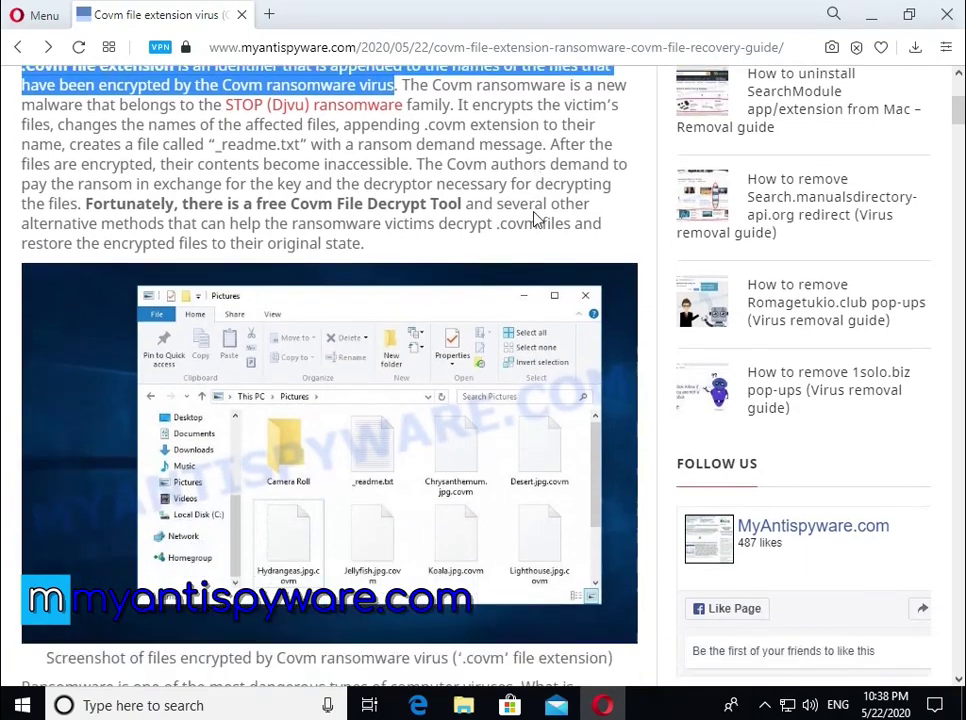
scroll(256, 190, down, 1)
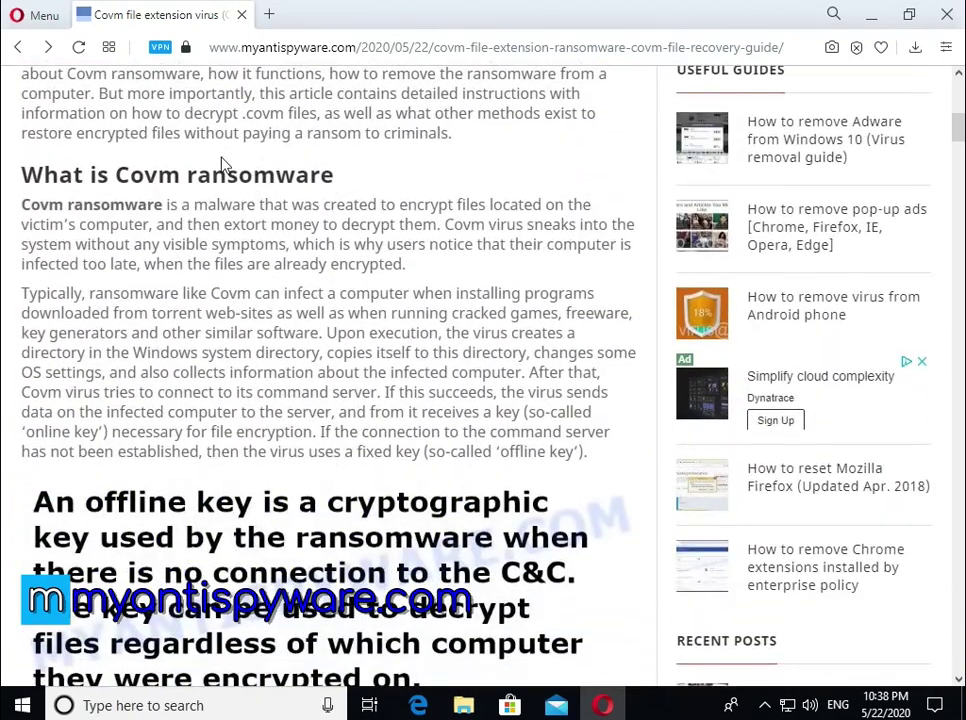
triple_click(217, 178)
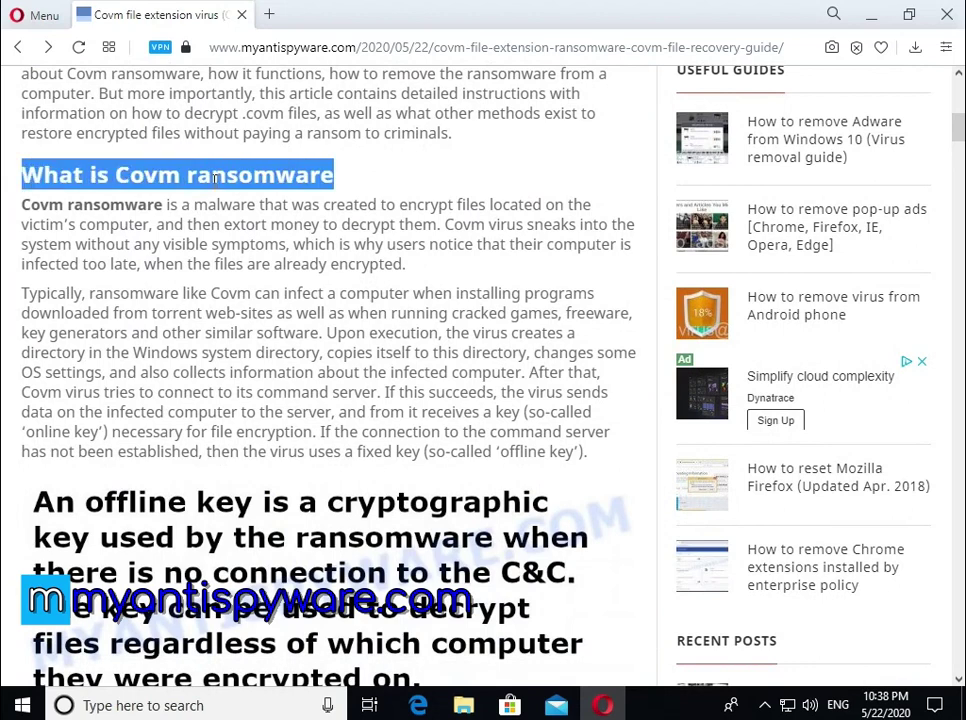
drag(22, 206, 447, 226)
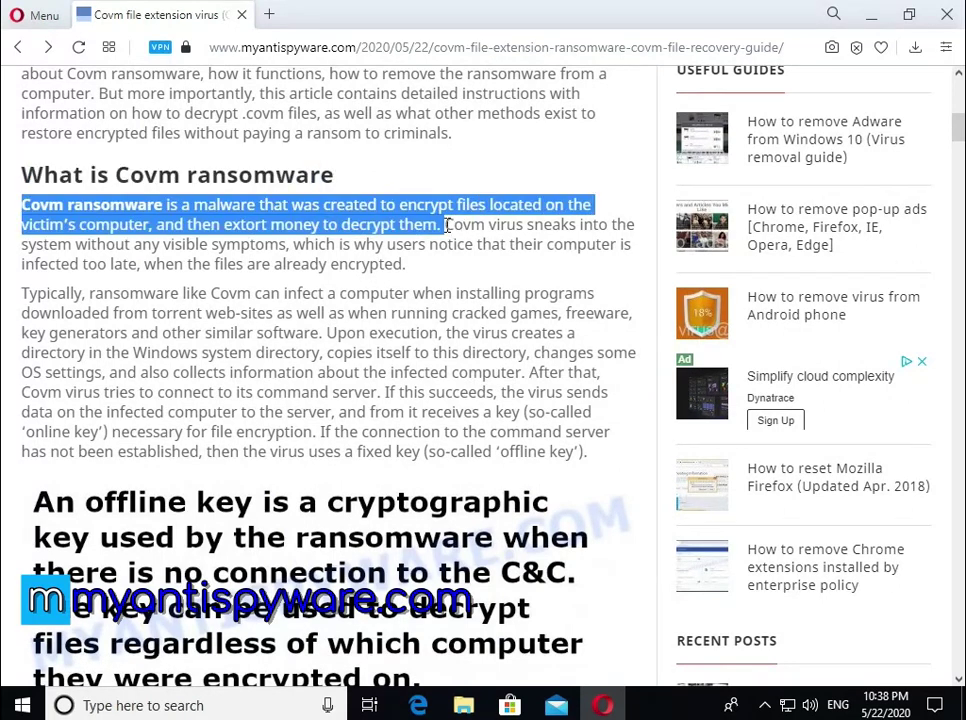
scroll(430, 300, down, 3)
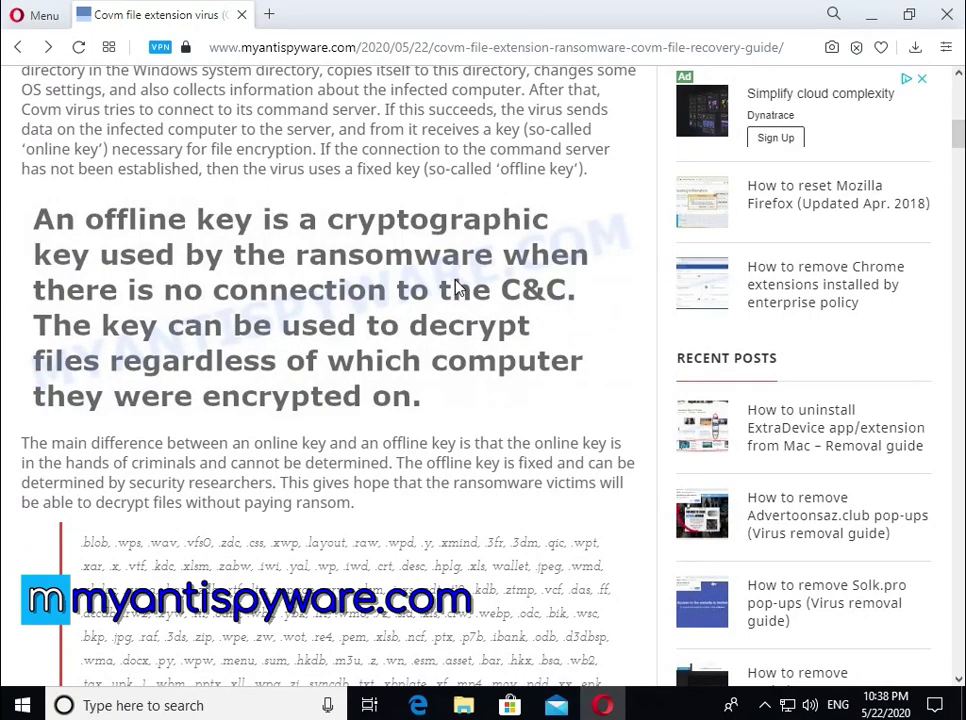
scroll(455, 287, down, 3)
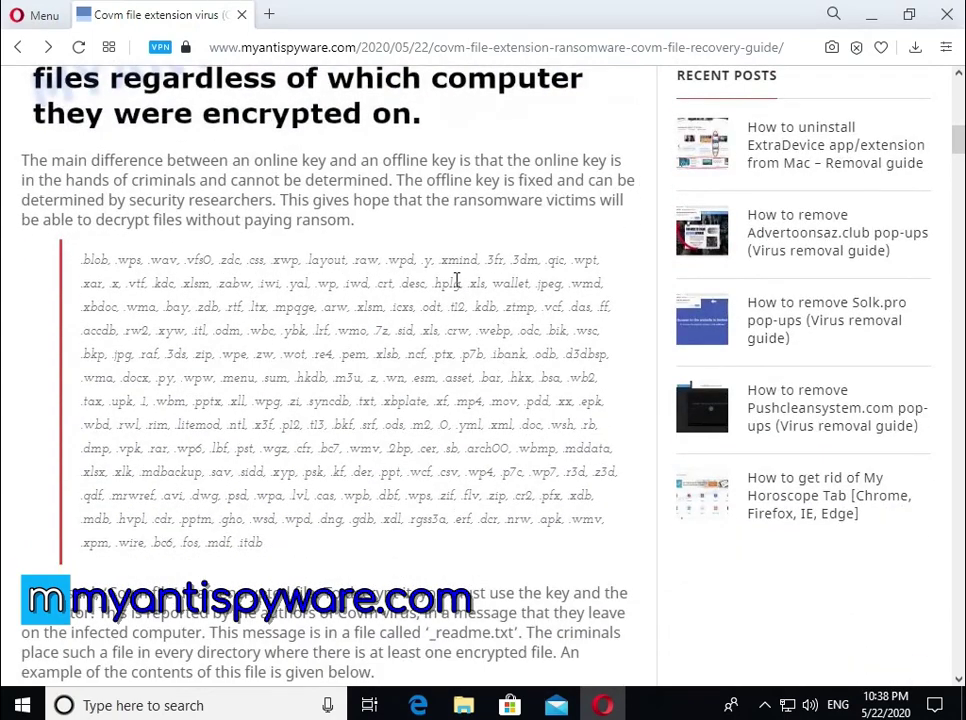
scroll(456, 282, down, 12)
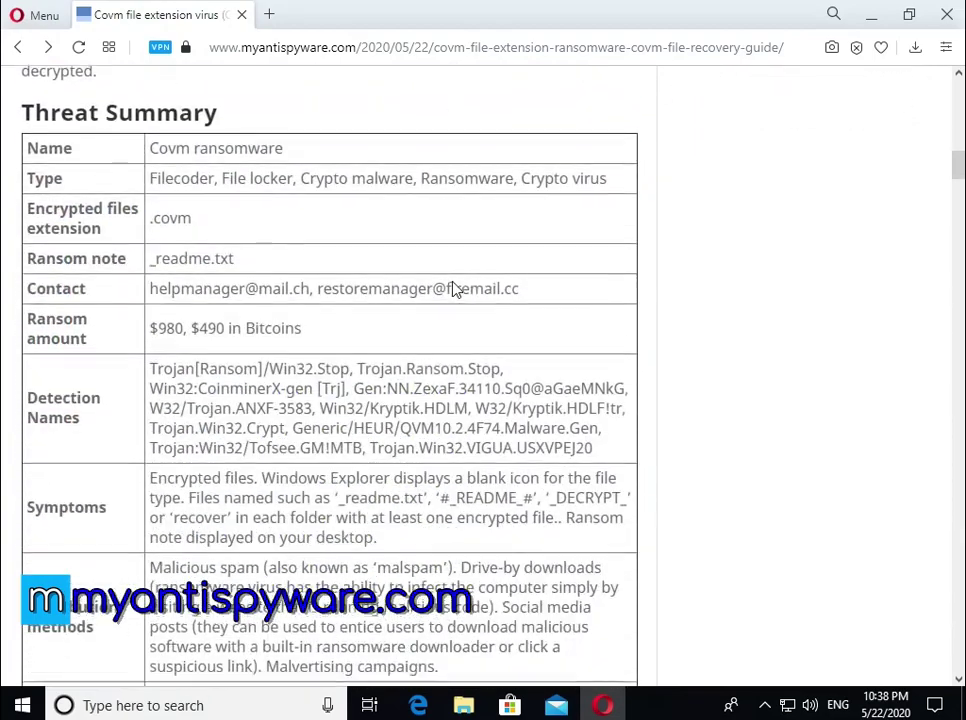
scroll(455, 288, down, 4)
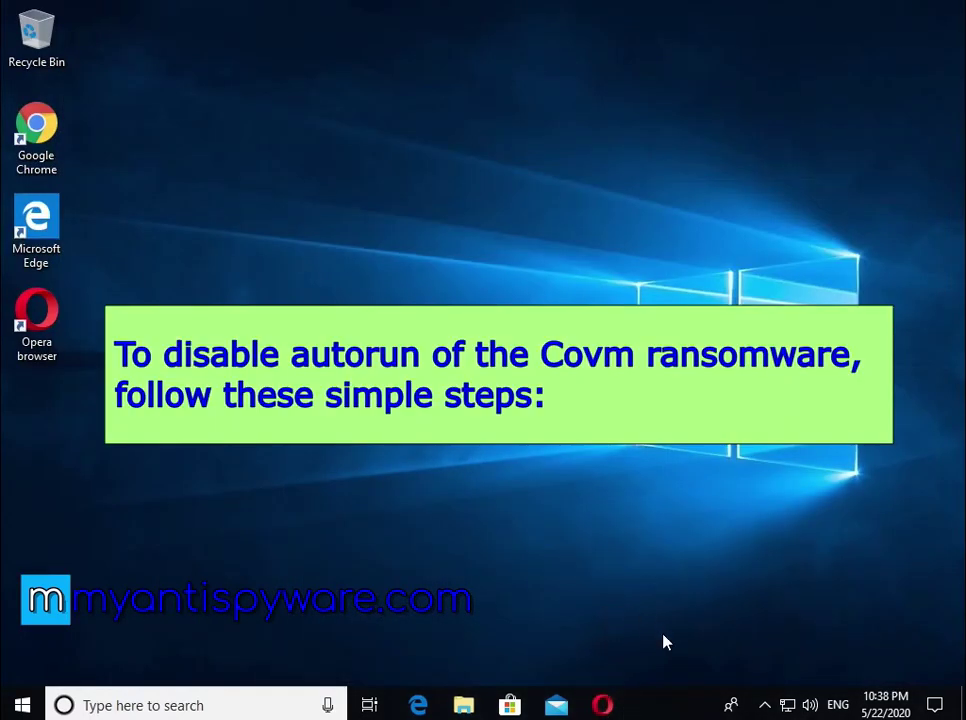
Disable the start-up entry 3E91.tmp.exe in Task Manager and close Task Manager.
right_click(679, 711)
click(738, 614)
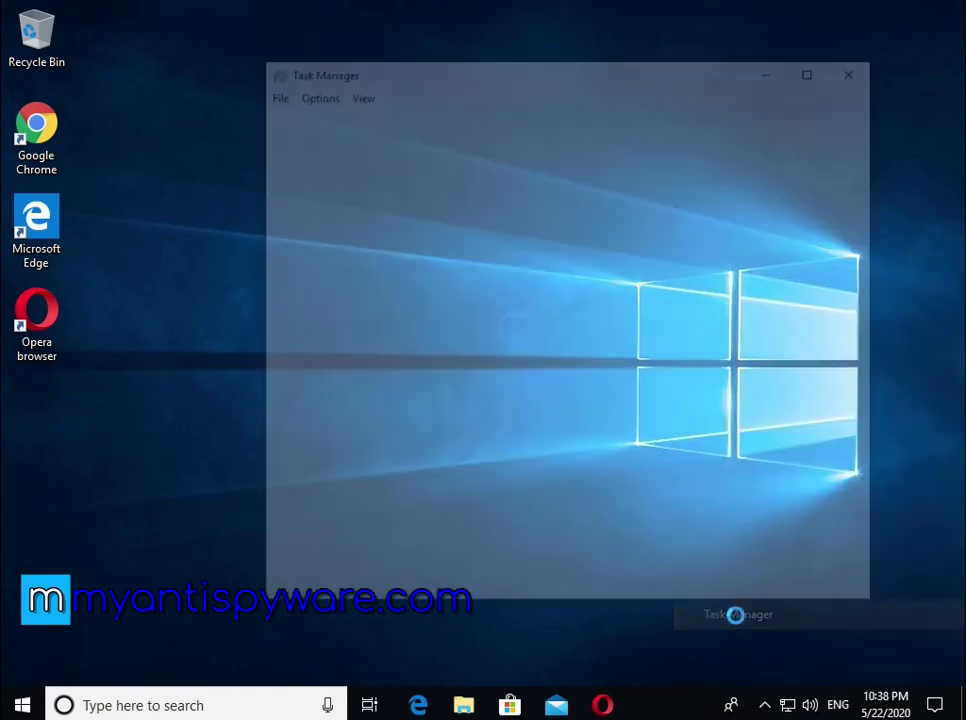
click(503, 120)
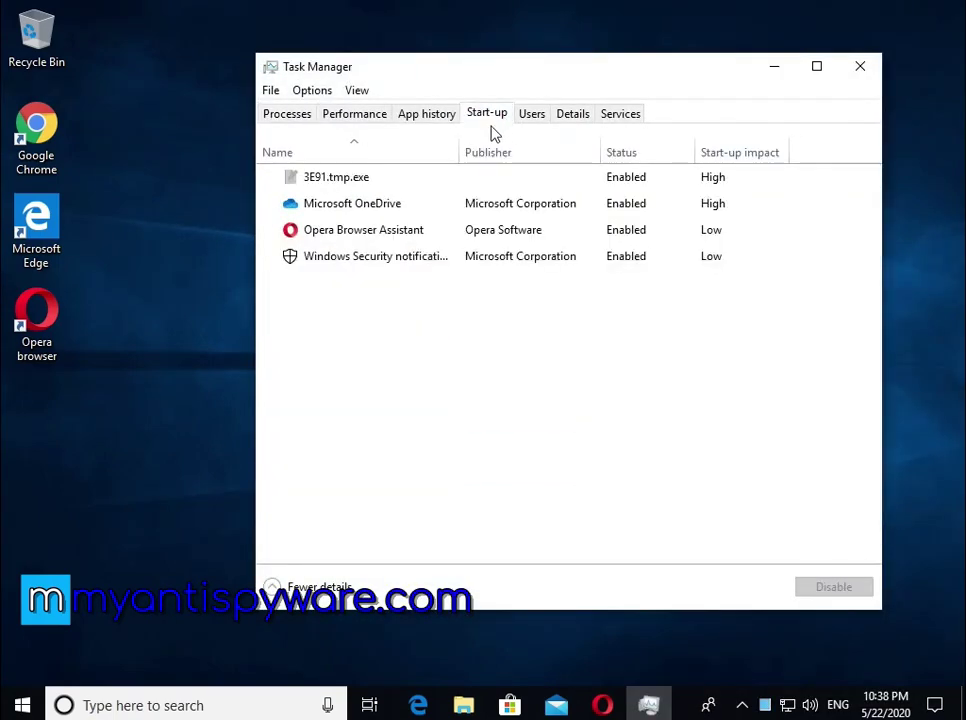
right_click(403, 181)
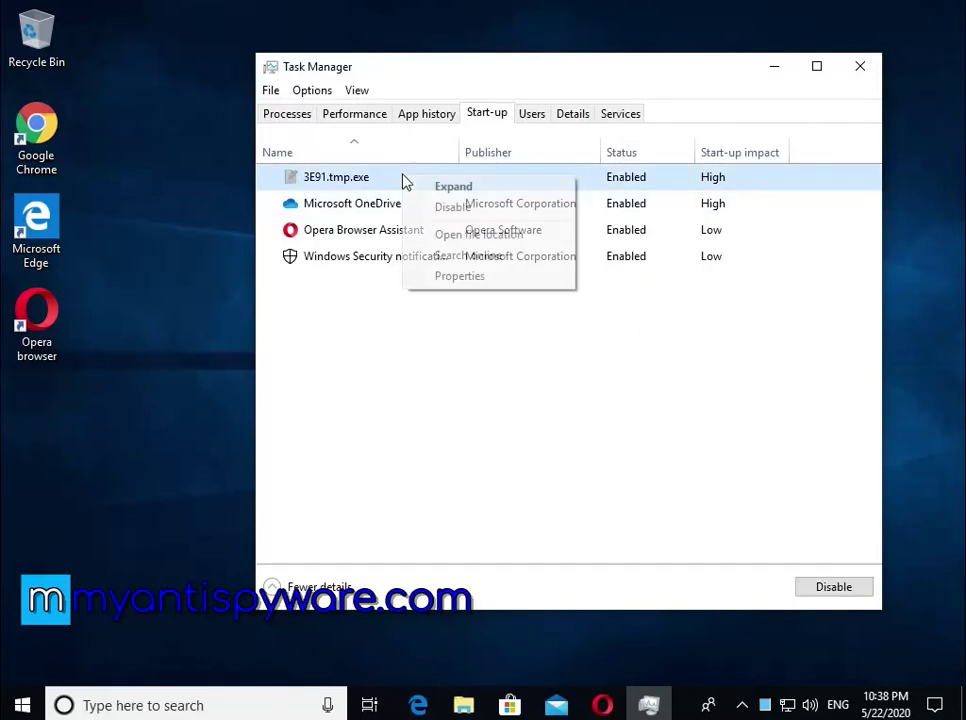
click(444, 209)
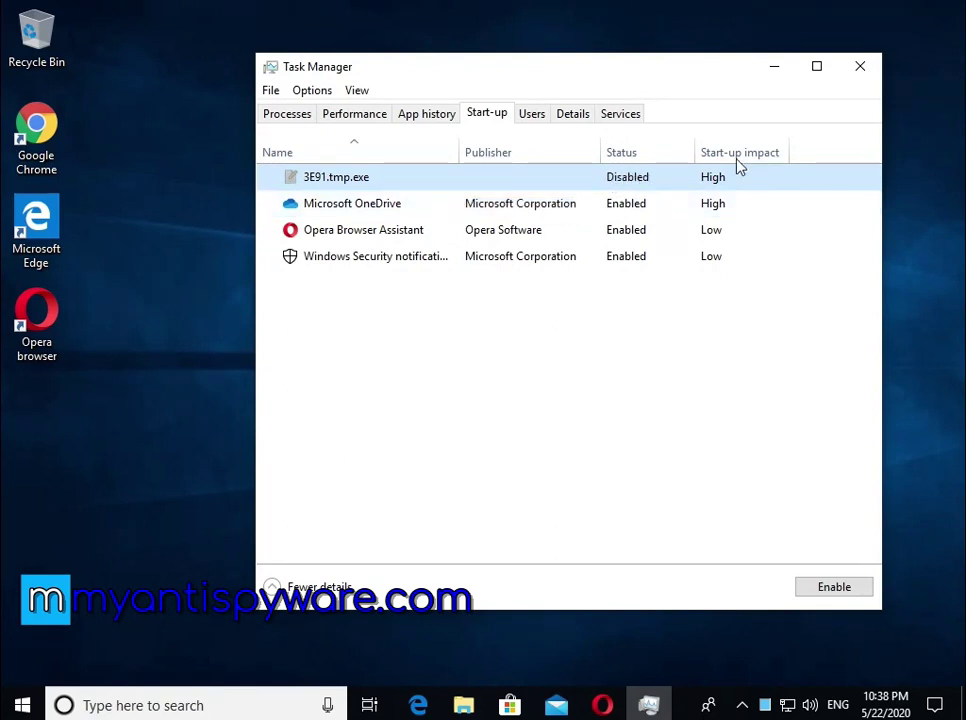
click(862, 70)
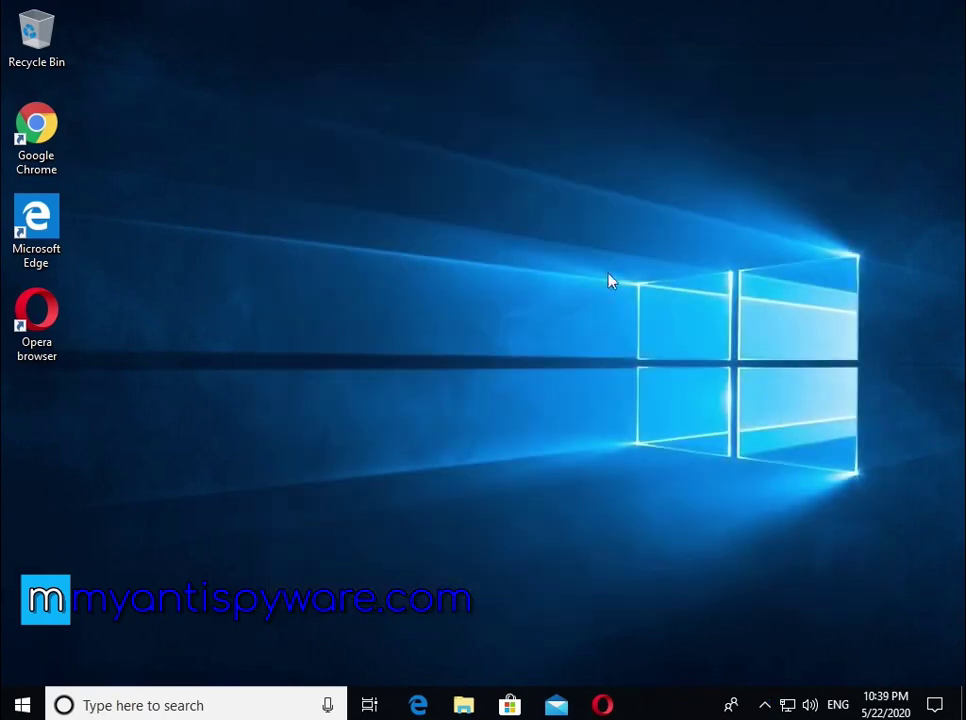
Open the Task Scheduler Library in Computer Management and display the actions of Time Trigger Task.
right_click(22, 704)
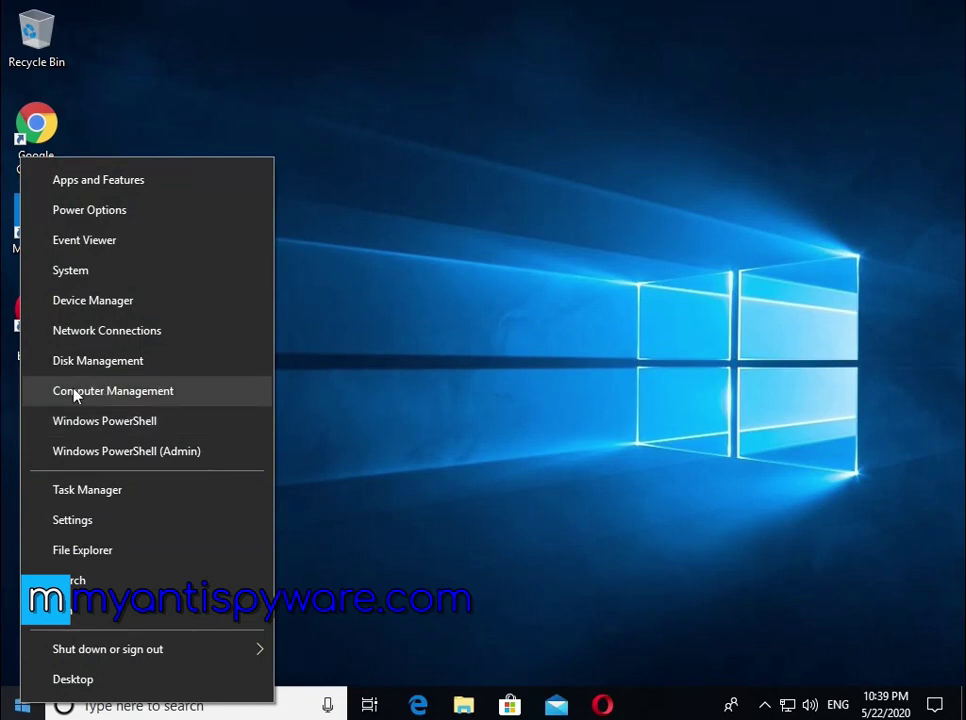
click(168, 391)
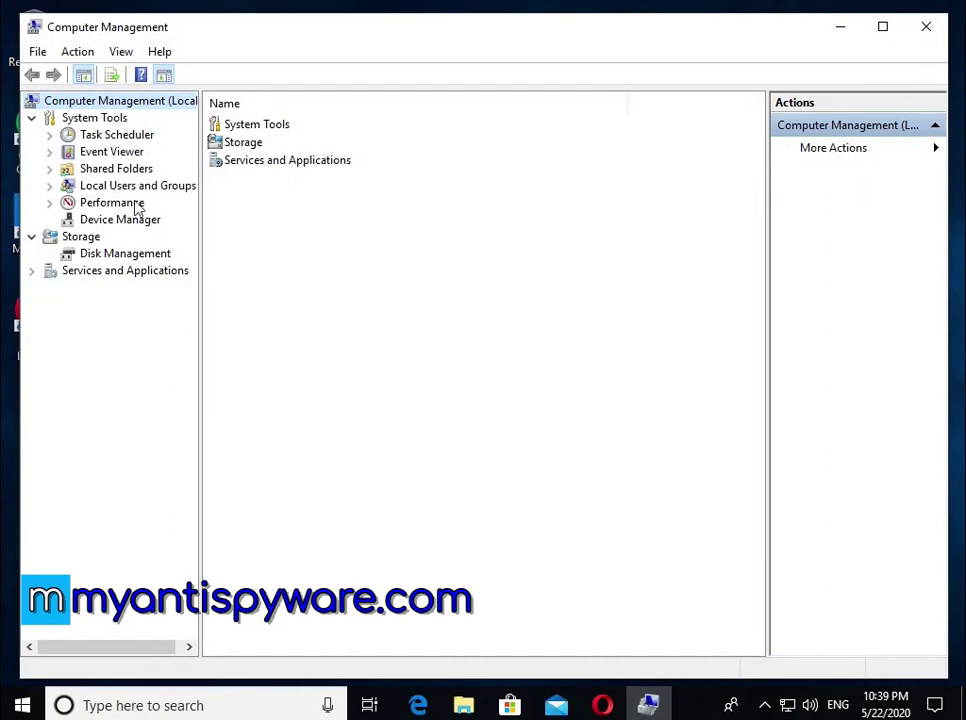
click(90, 135)
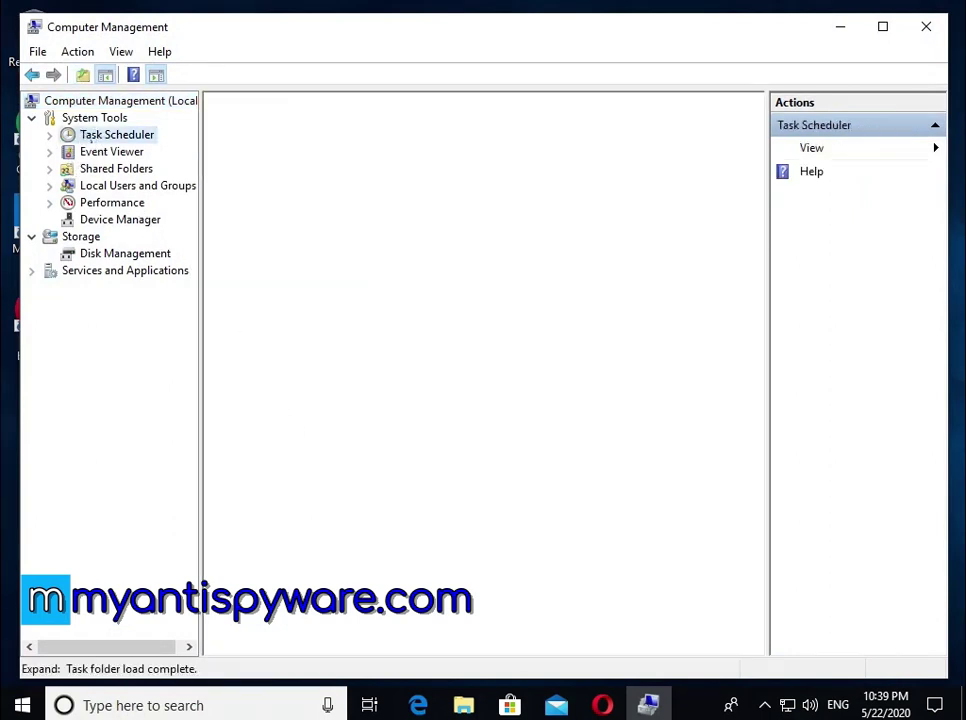
click(49, 134)
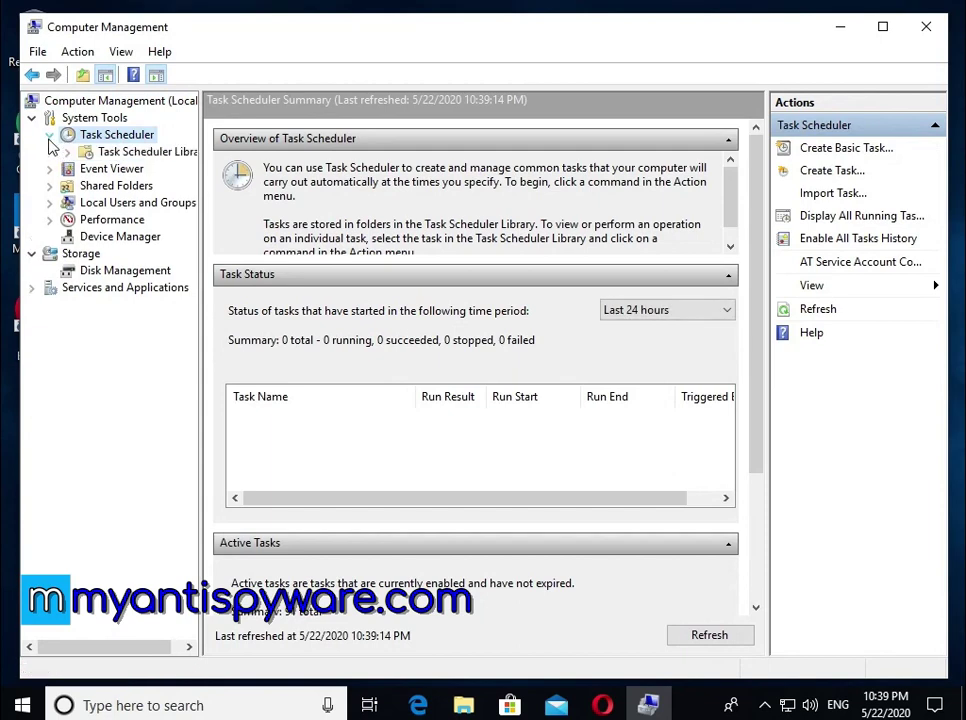
click(133, 153)
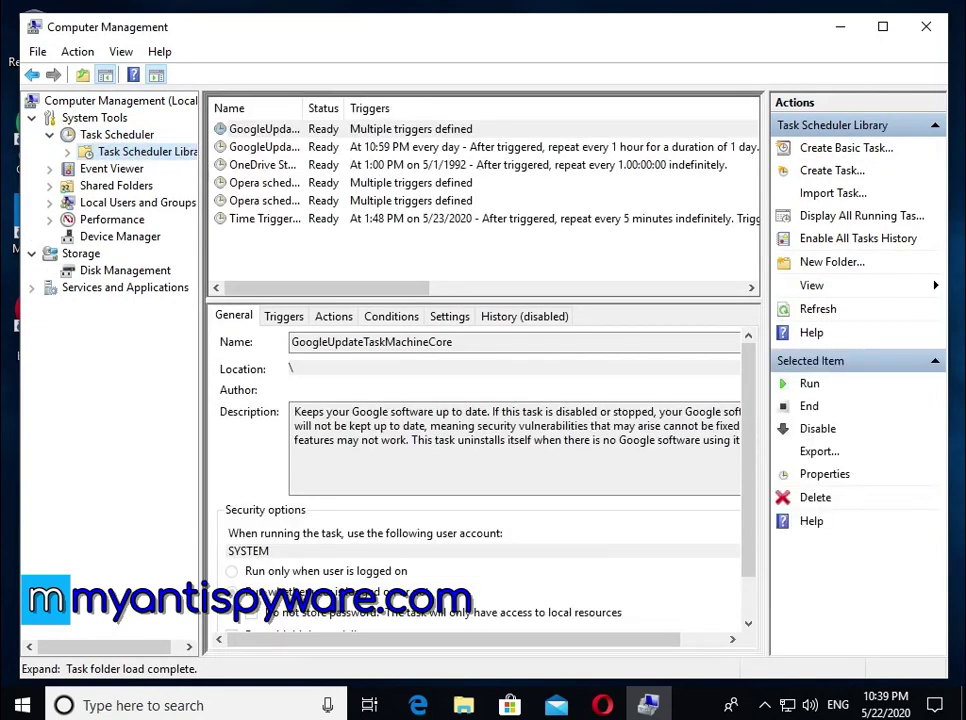
click(248, 220)
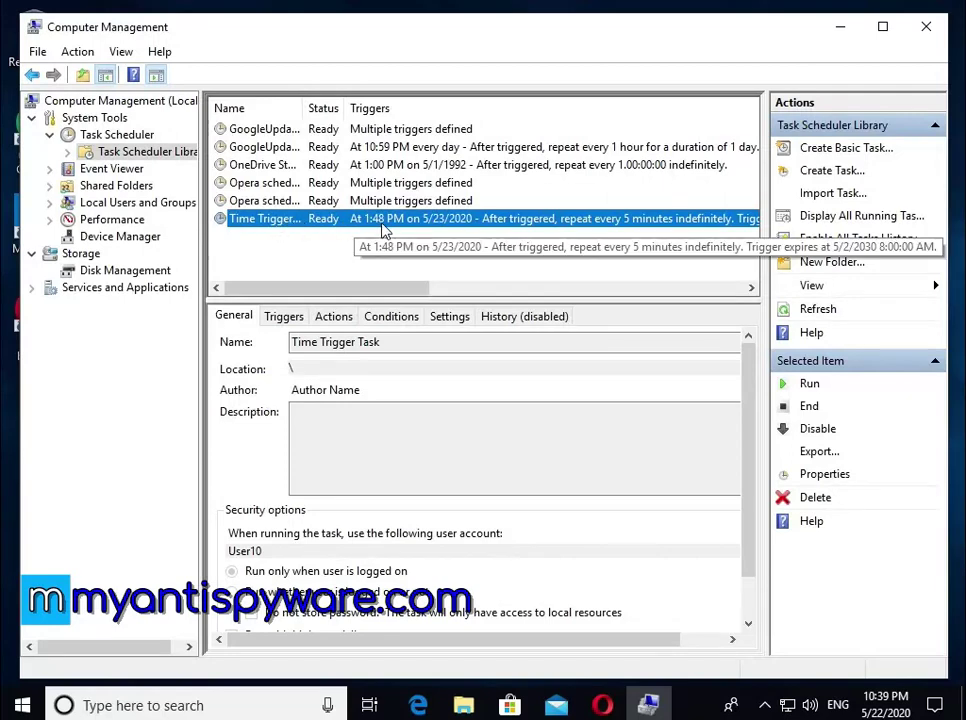
click(324, 318)
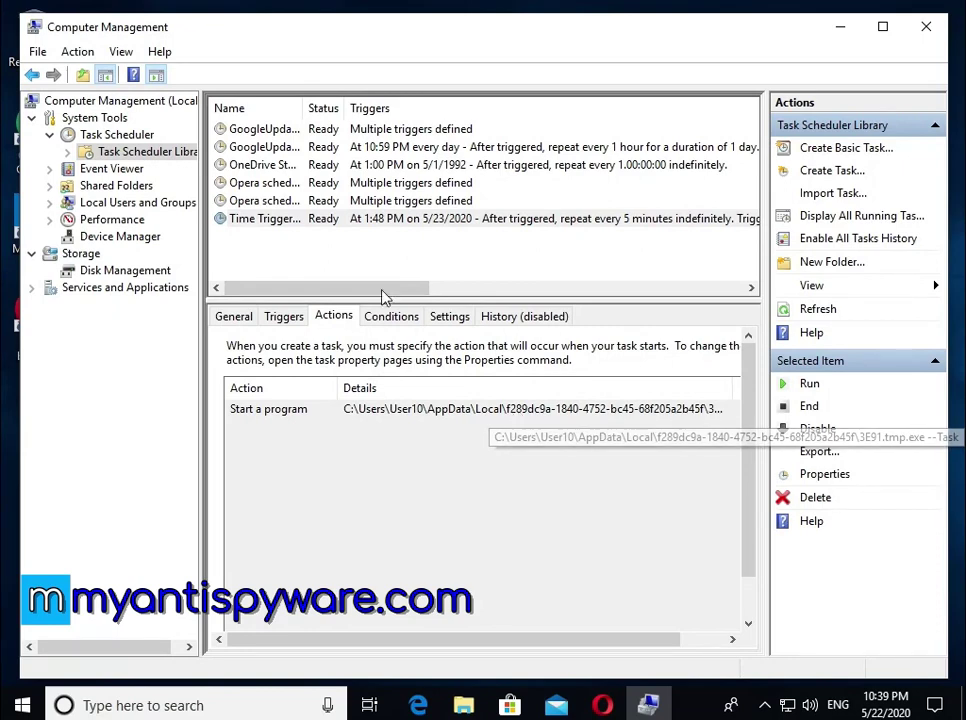
Delete Time Trigger Task from the Task Scheduler Library and close Computer Management.
right_click(266, 222)
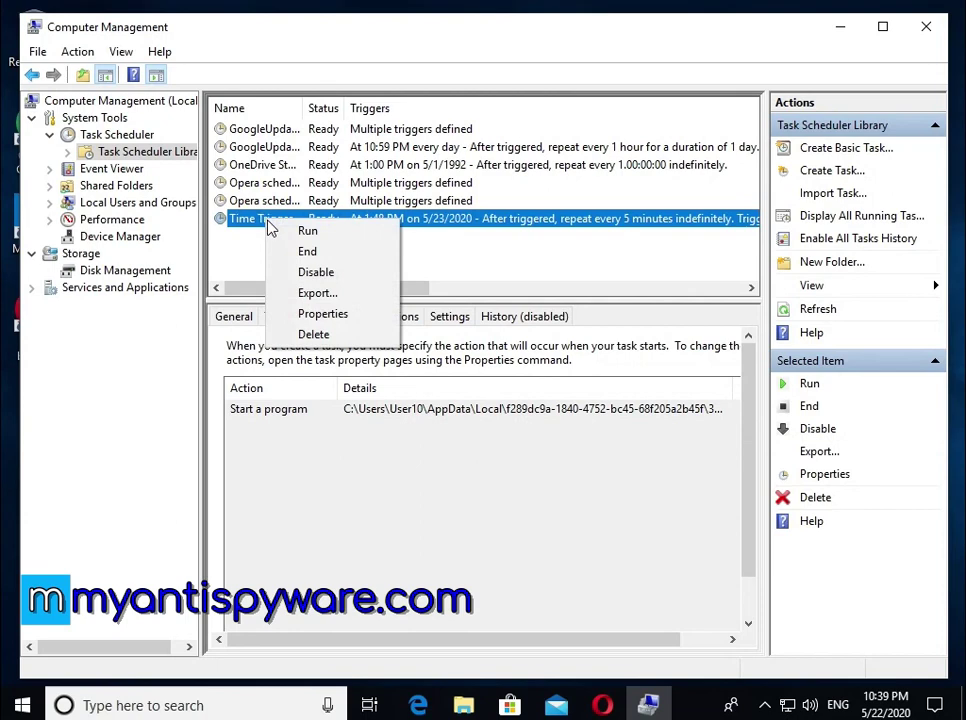
click(314, 334)
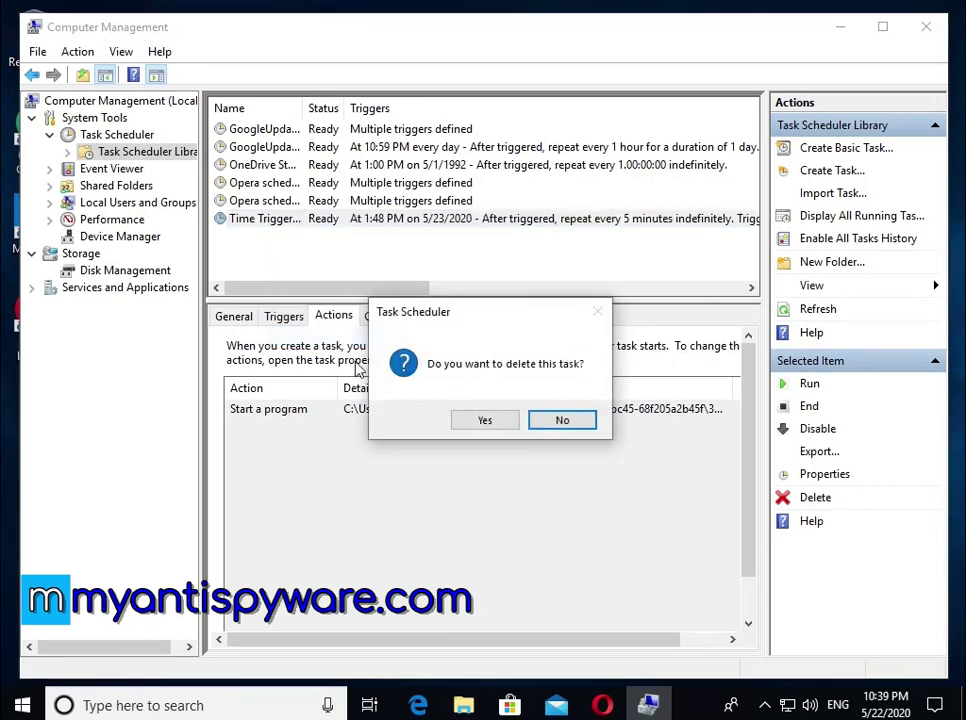
click(490, 424)
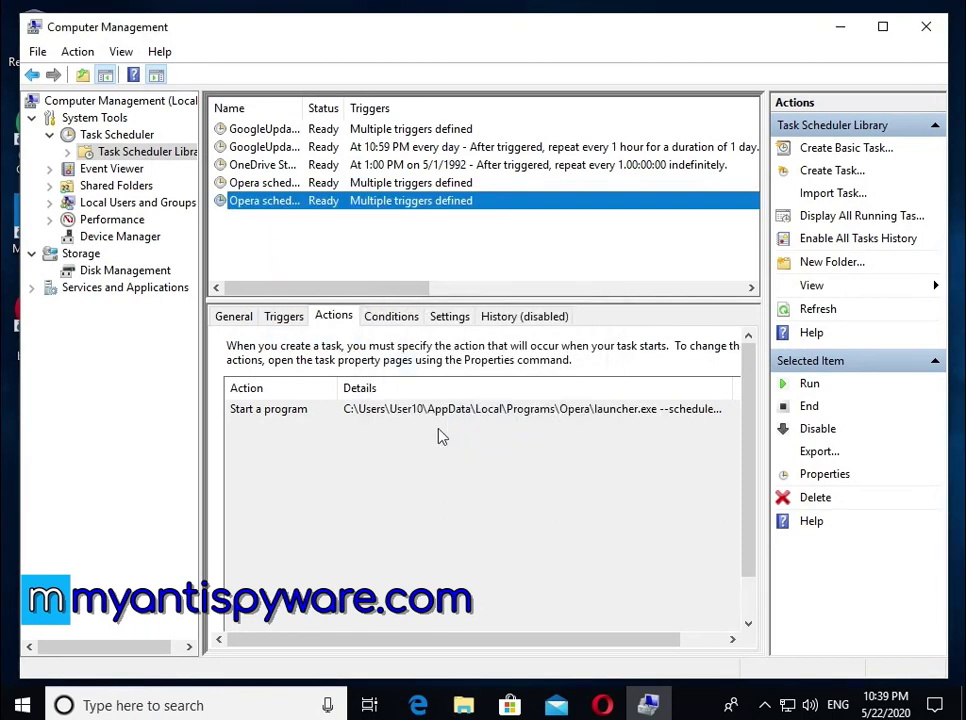
click(926, 28)
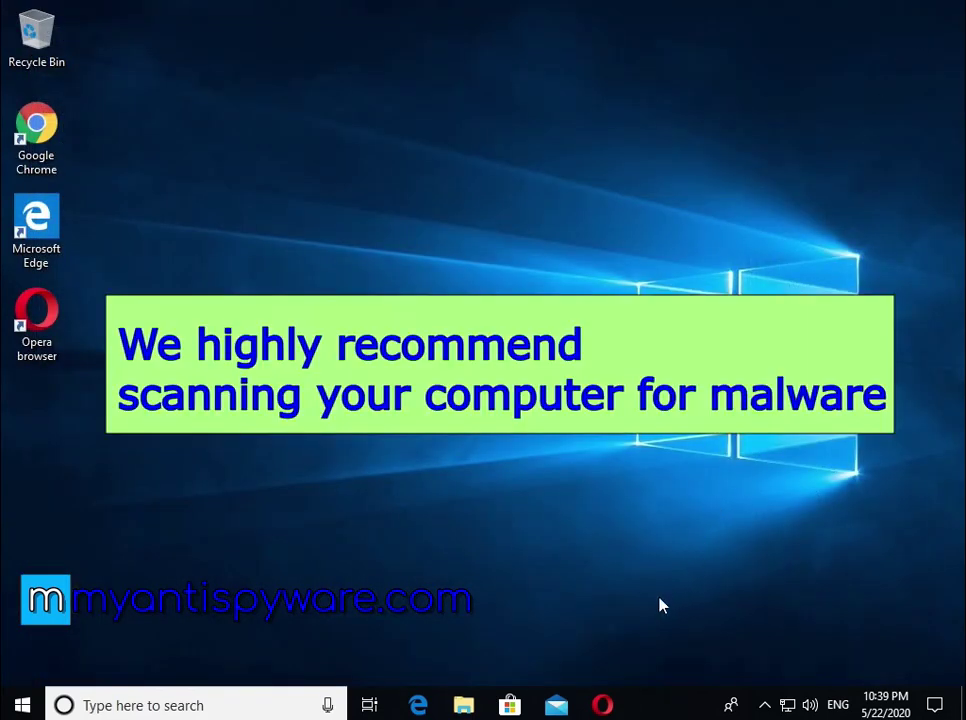
Switch to Opera, go to the guide's Covm File Decrypt Tool section, and highlight its "How to decrypt .covm files" and "To decrypt .covm files" headings.
click(612, 706)
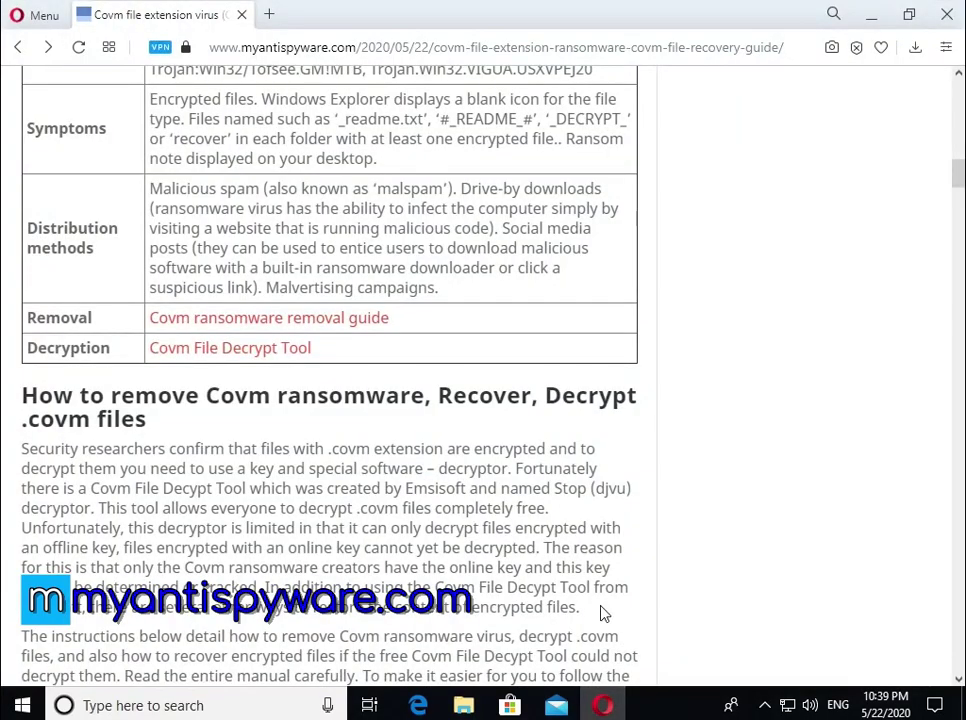
click(287, 350)
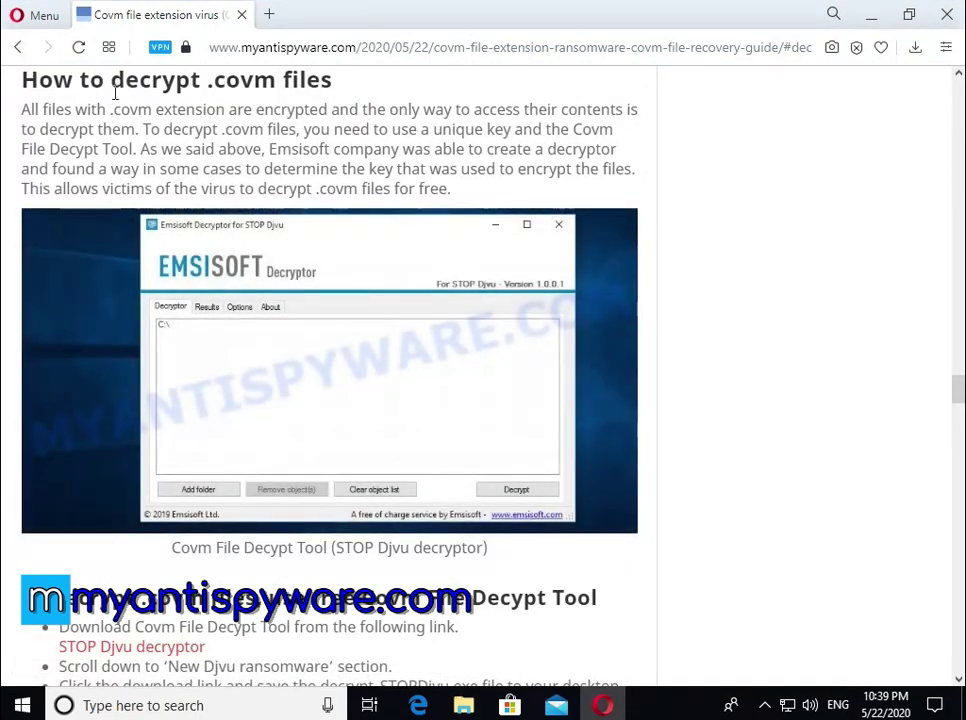
triple_click(124, 84)
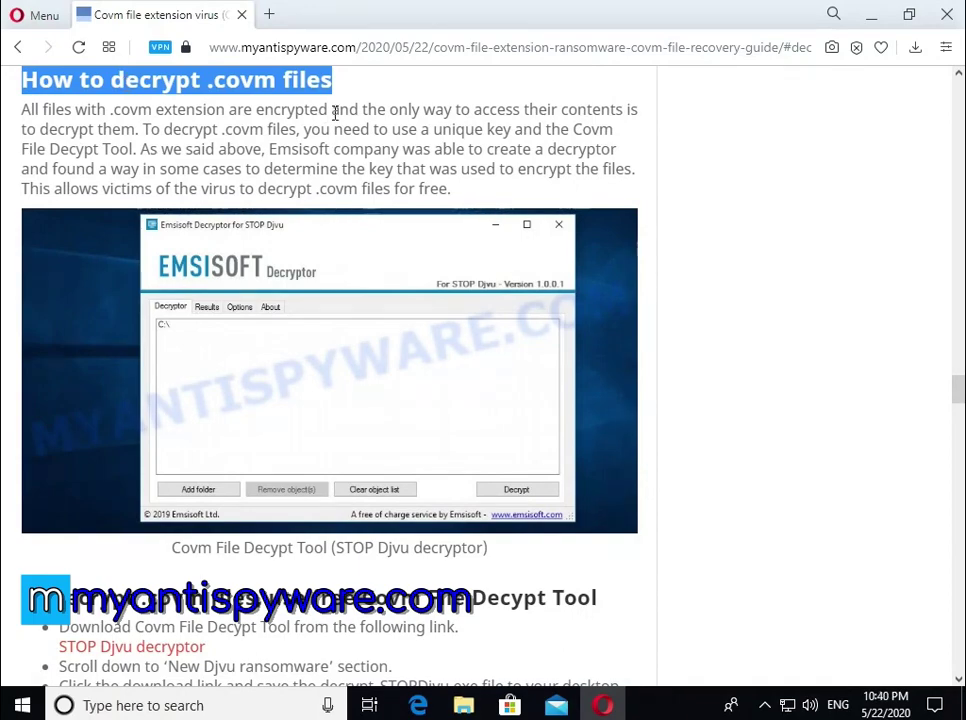
scroll(335, 113, down, 3)
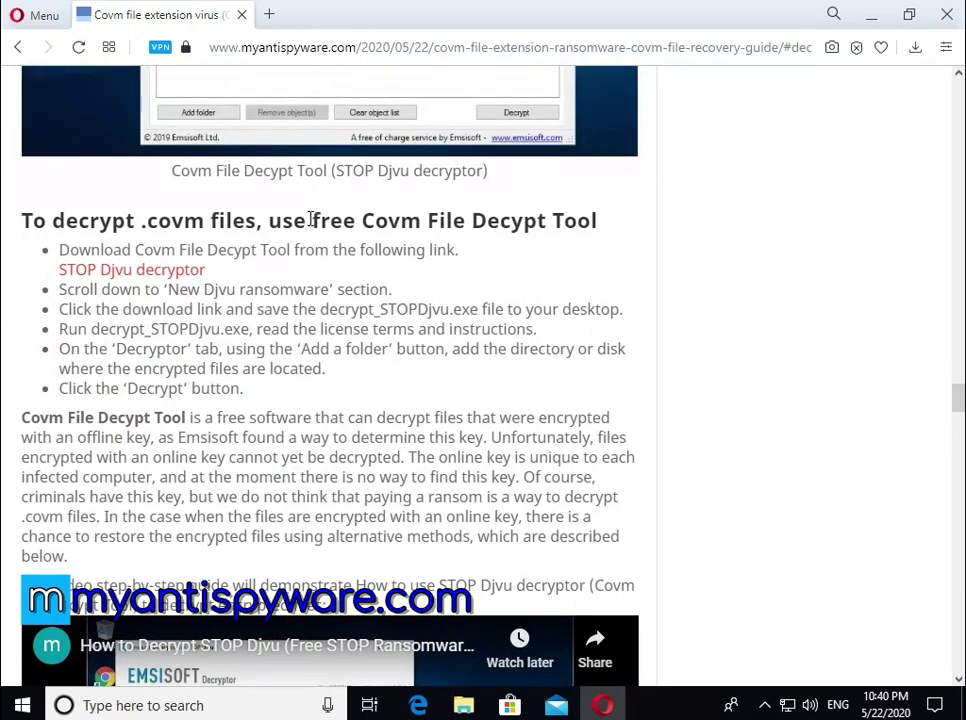
triple_click(311, 220)
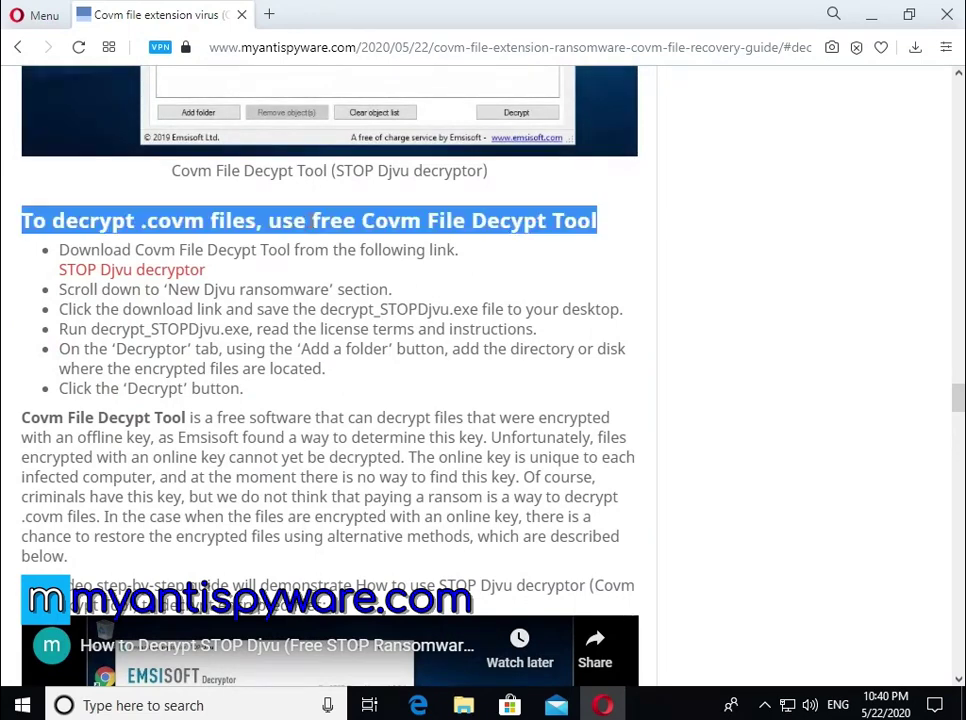
Open the STOP Djvu decryptor link in a new tab, highlight the 'New Djvu ransomware' instruction in the guide, and switch to the opened page.
right_click(180, 277)
click(190, 288)
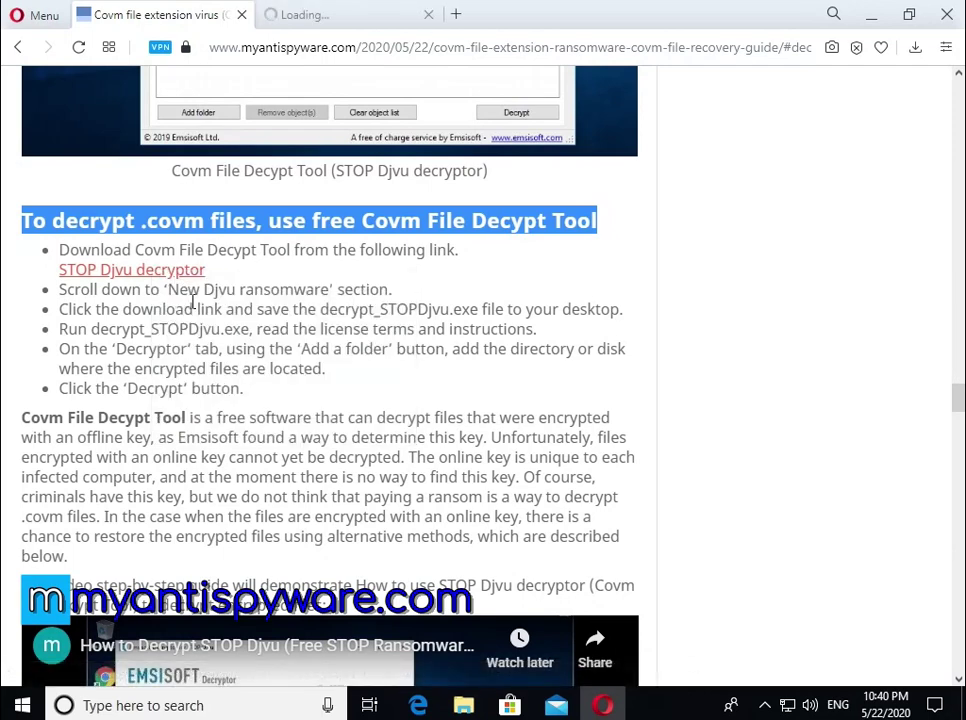
triple_click(170, 292)
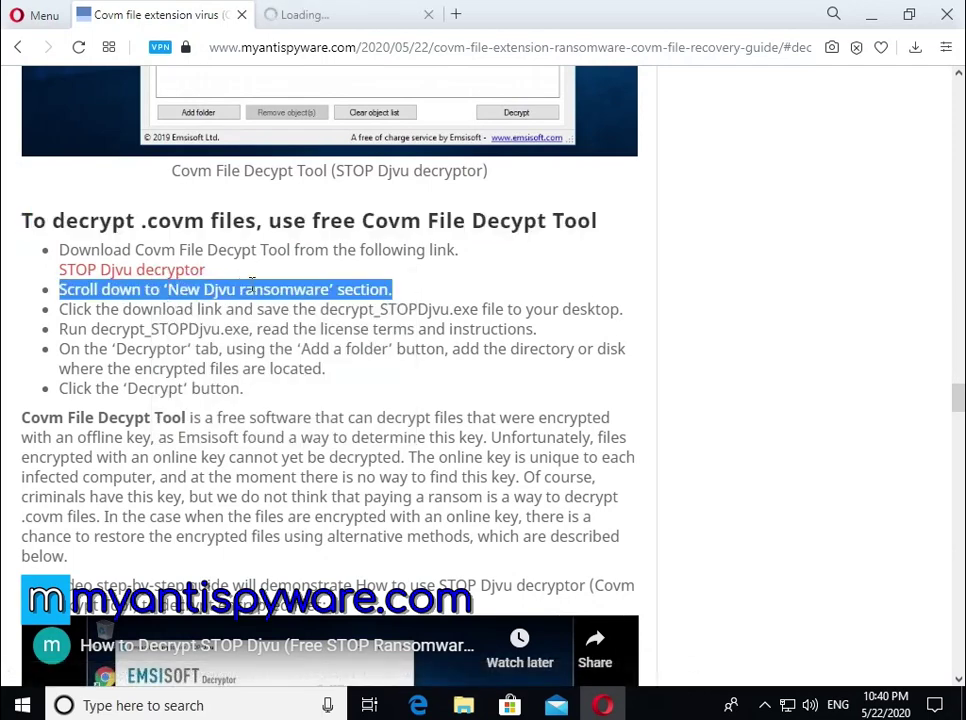
click(349, 20)
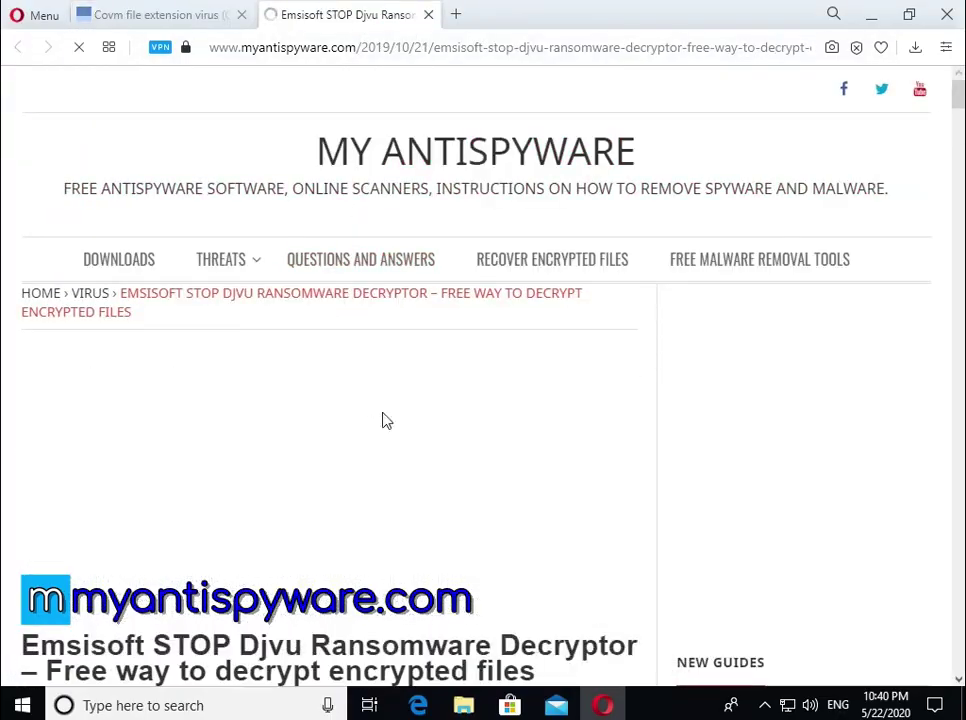
Find the "New Djvu ransomware" section in the decryptor article and highlight its heading.
scroll(382, 420, down, 3)
scroll(380, 420, down, 10)
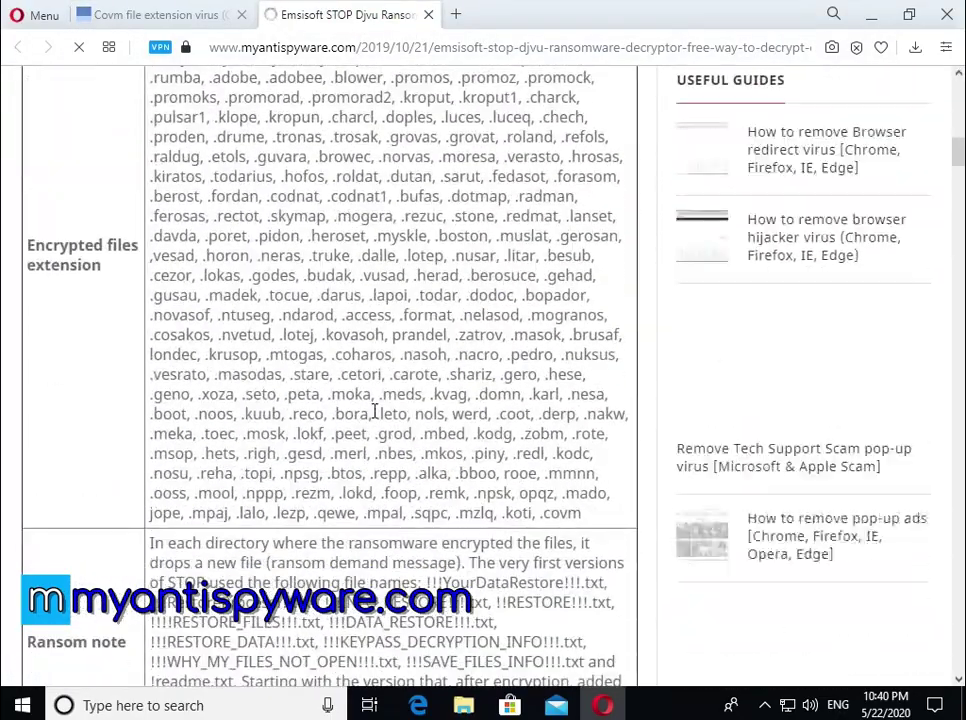
scroll(374, 411, down, 15)
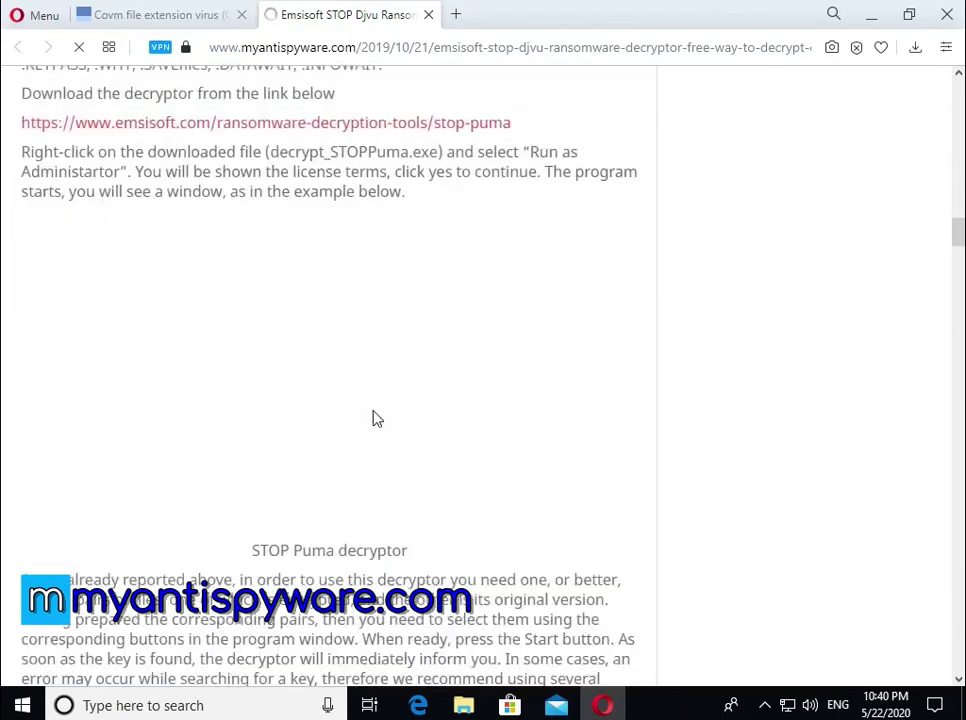
scroll(374, 411, down, 15)
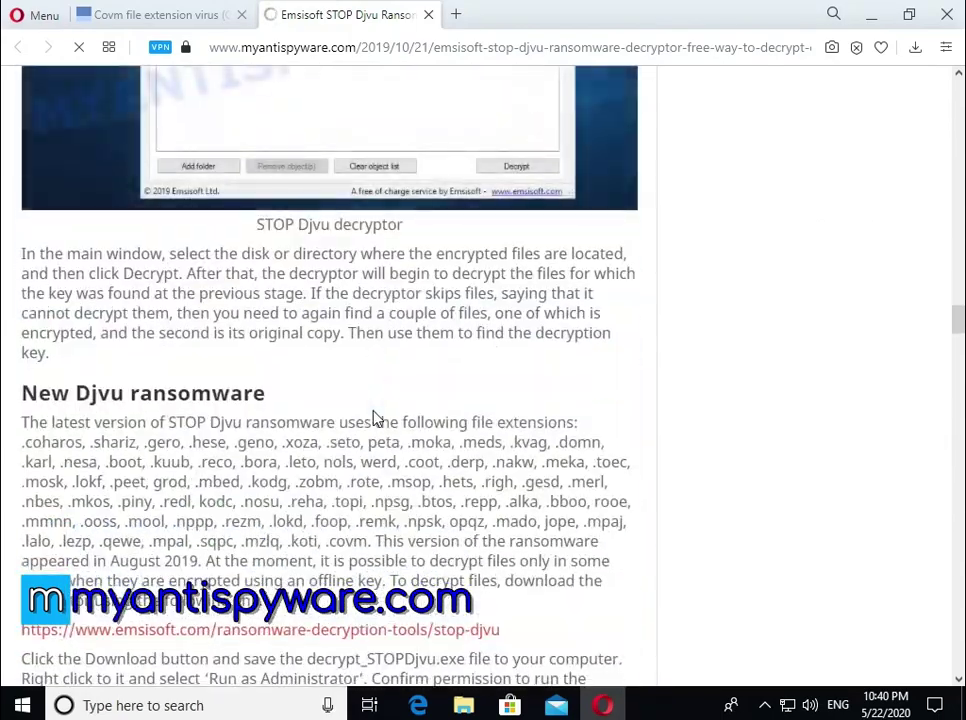
scroll(377, 418, down, 1)
triple_click(245, 300)
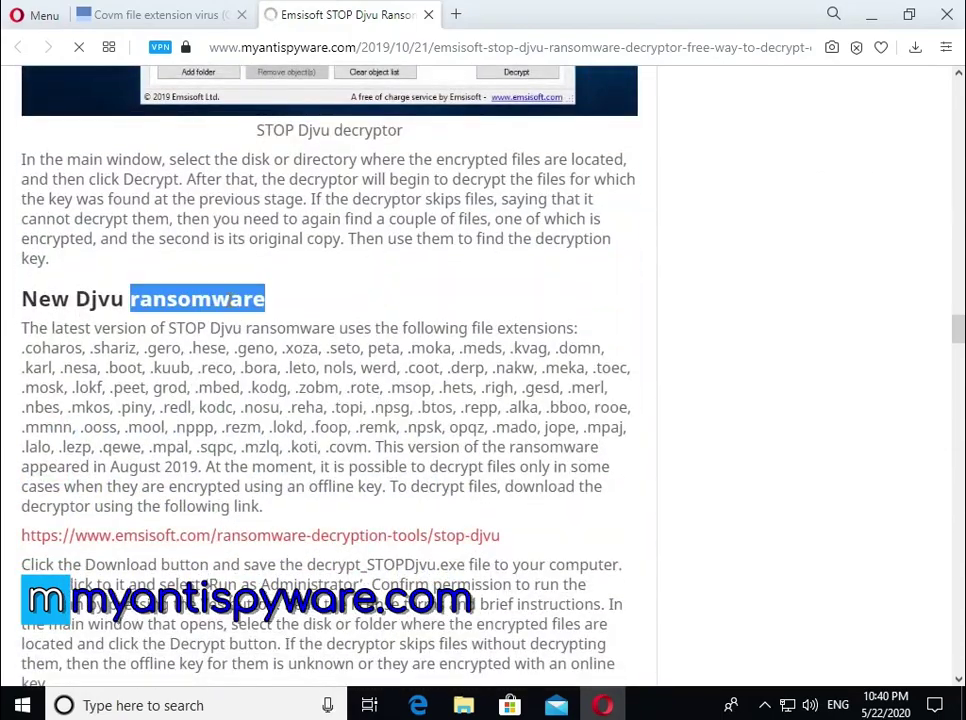
Follow the section's stop-djvu link to Emsisoft, save decrypt_STOPDjvu.exe to the Downloads folder, and close that tab.
scroll(242, 313, down, 2)
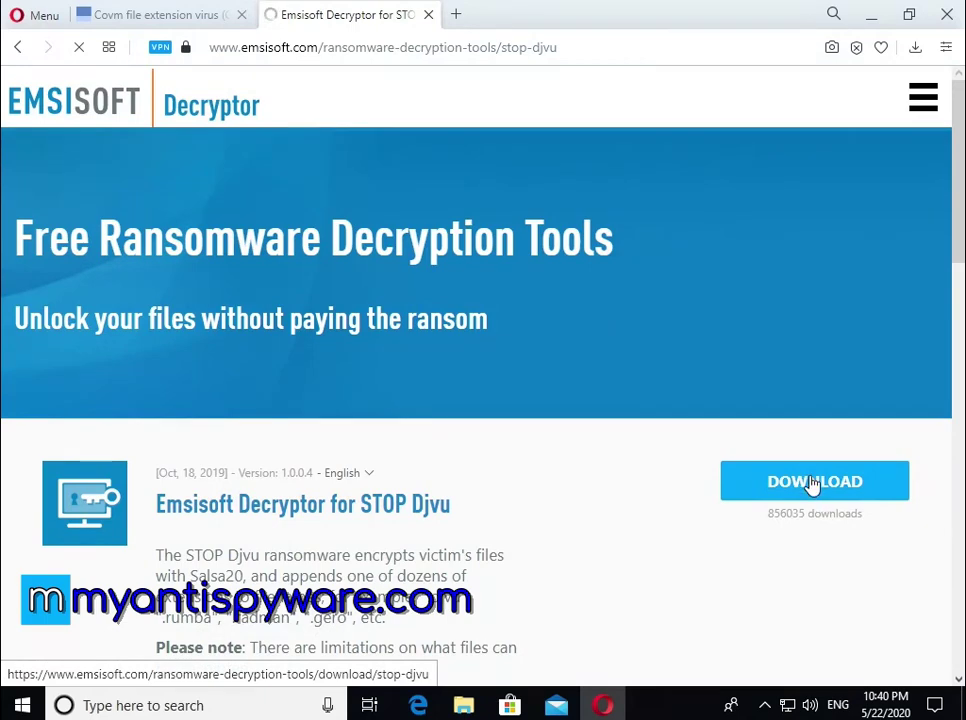
click(813, 484)
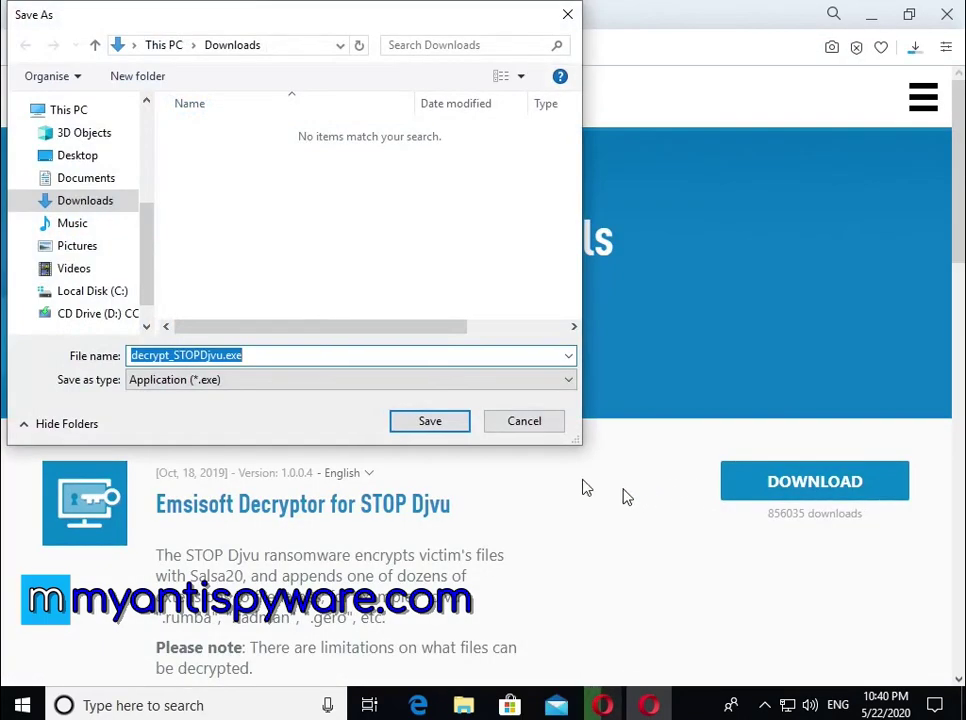
click(433, 423)
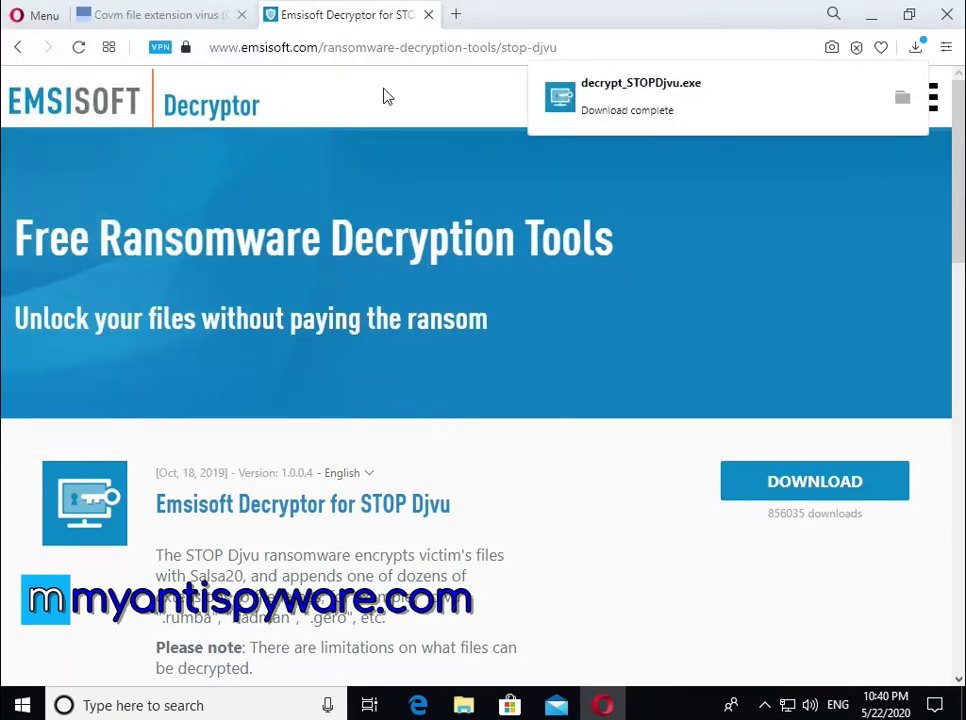
click(428, 15)
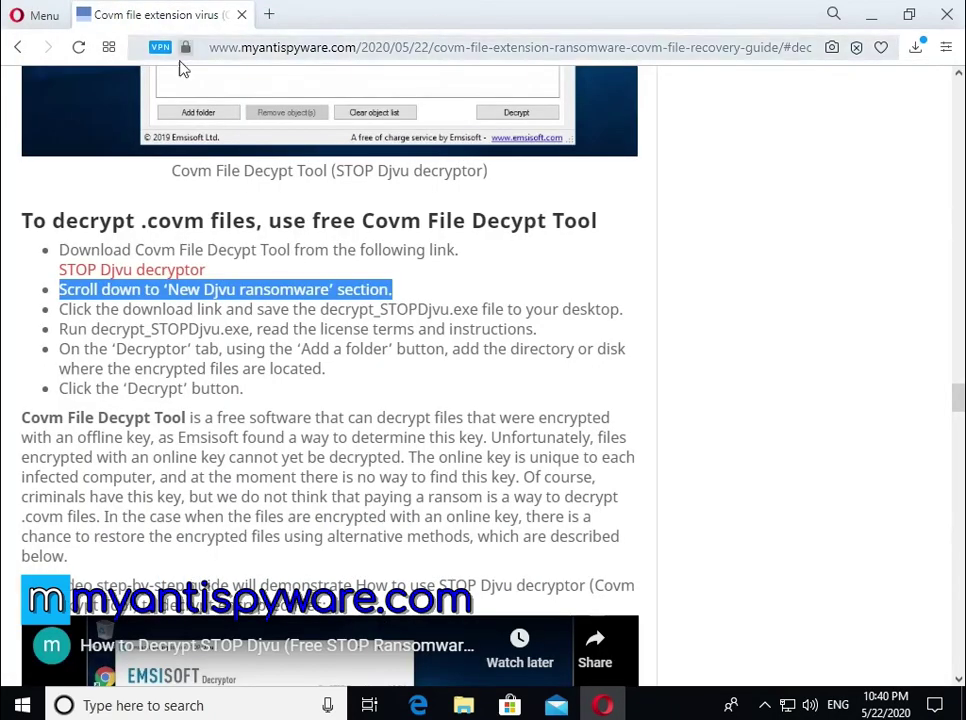
Highlight the guide's instructions for saving and running decrypt_STOPDjvu.exe, adding the encrypted folder, and the word "Decrypt" in the last bullet.
triple_click(187, 309)
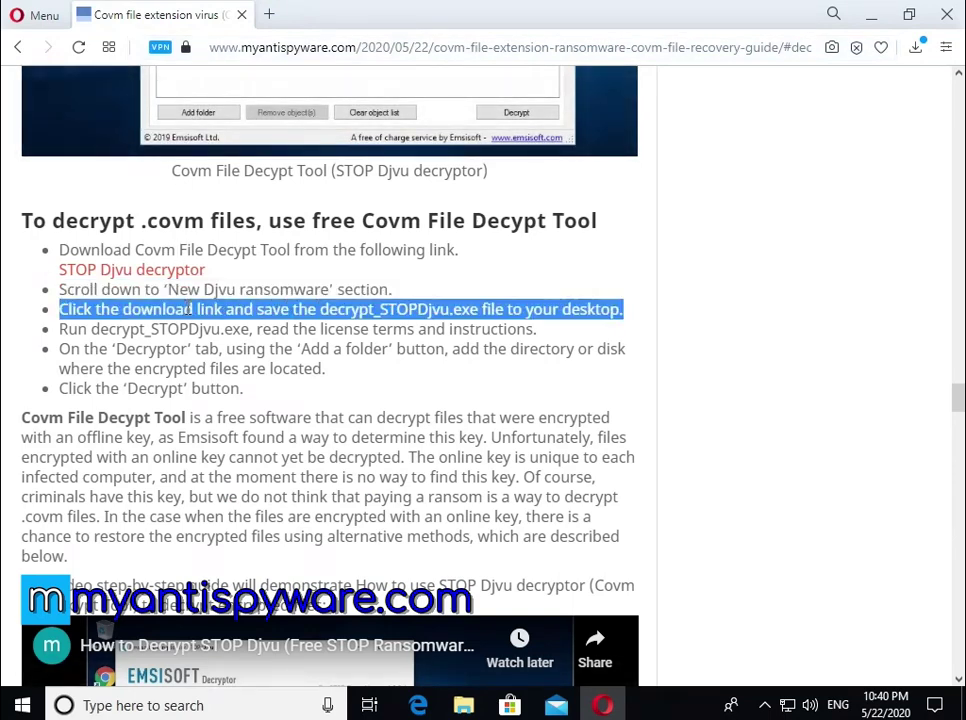
triple_click(192, 330)
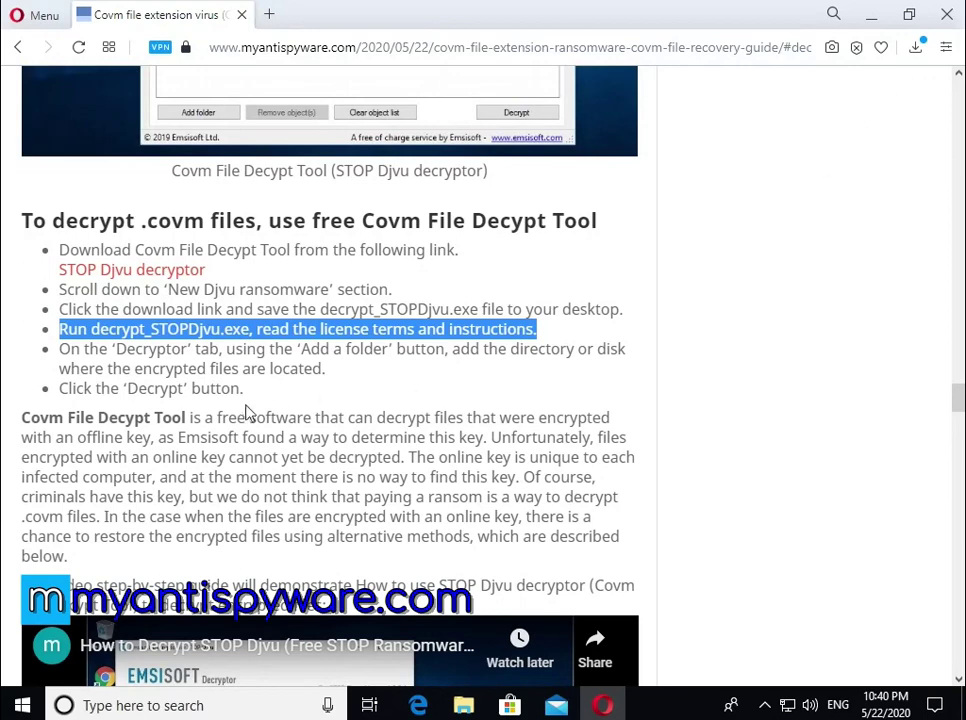
triple_click(181, 349)
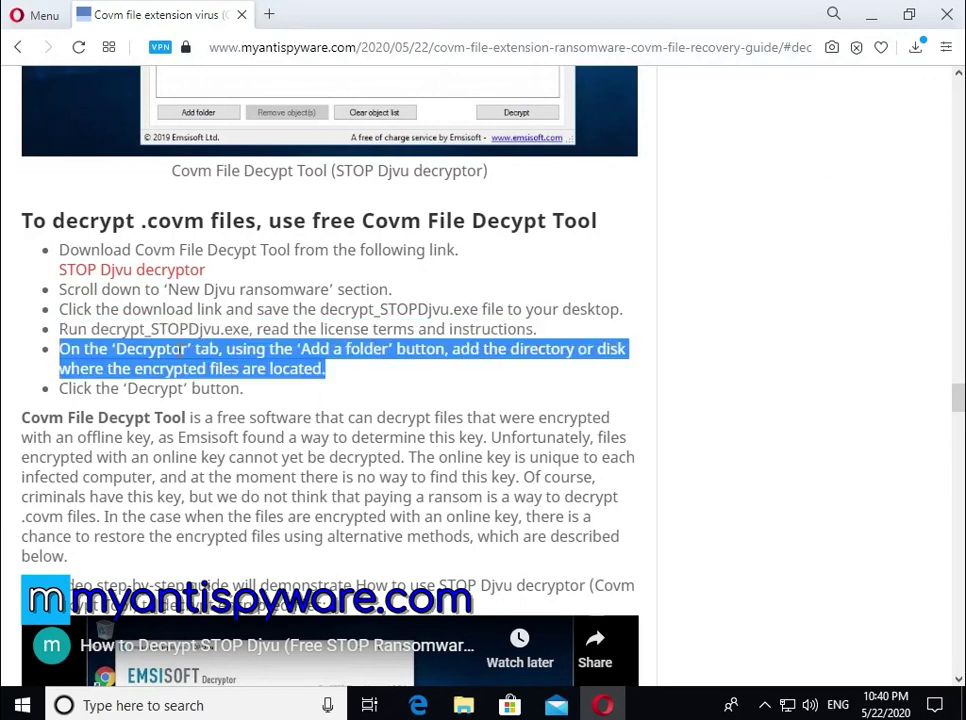
triple_click(172, 388)
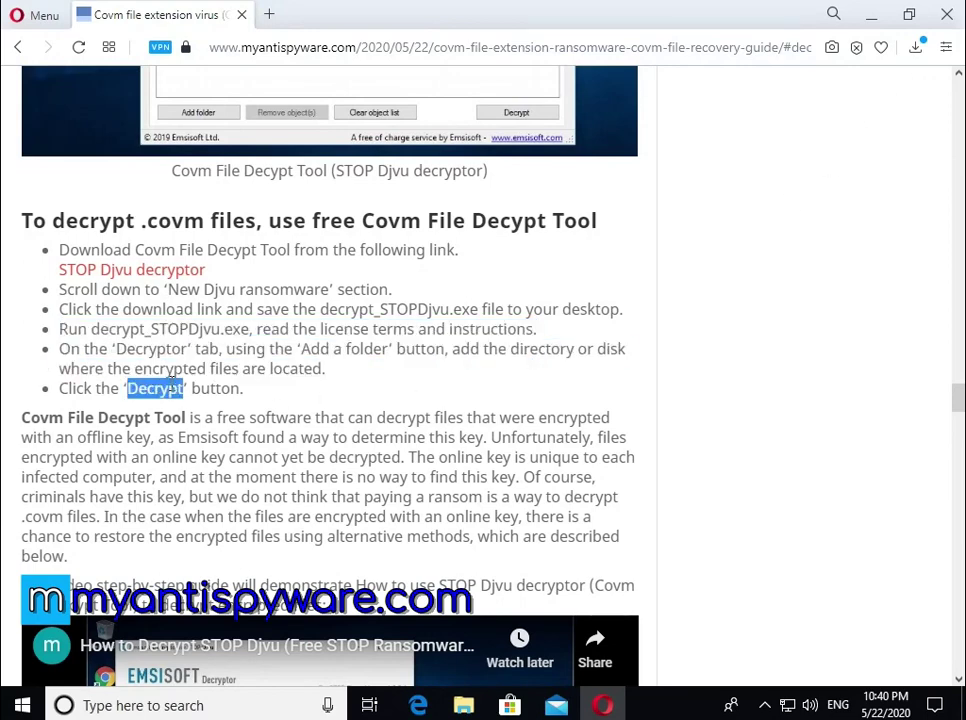
Switch to the Downloads folder in File Explorer, run decrypt_STOPDjvu.exe and allow it to make changes to the device.
click(872, 18)
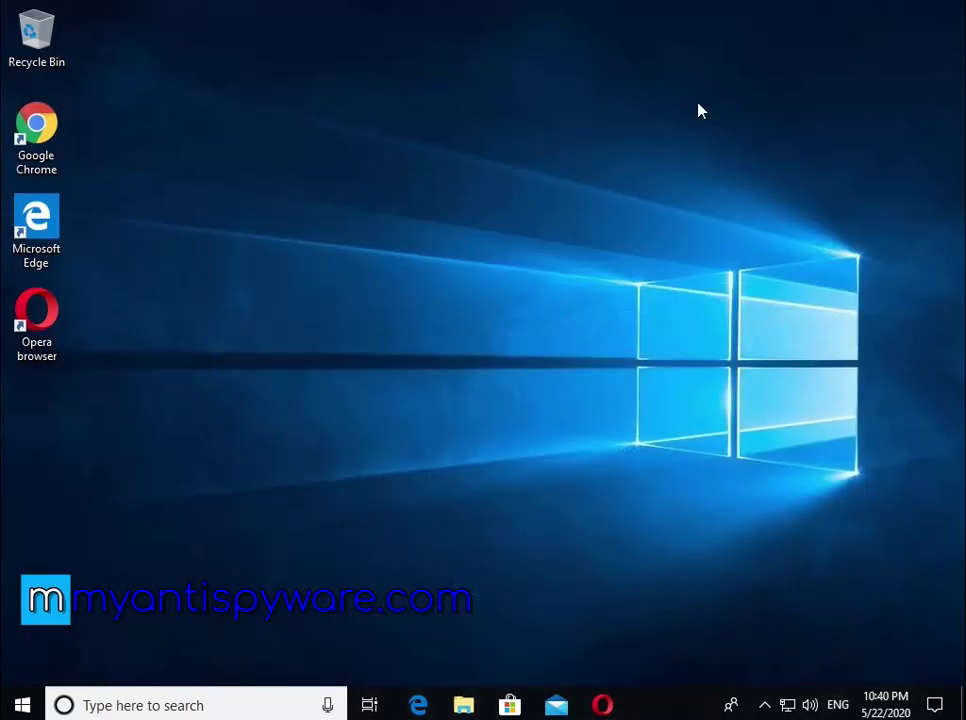
click(463, 706)
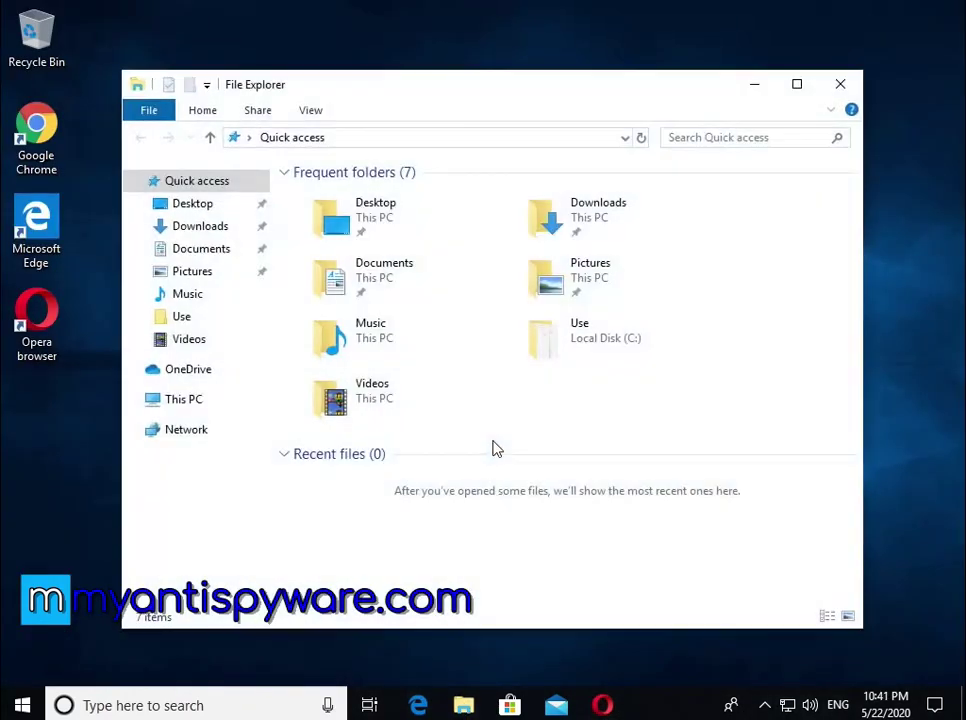
click(186, 227)
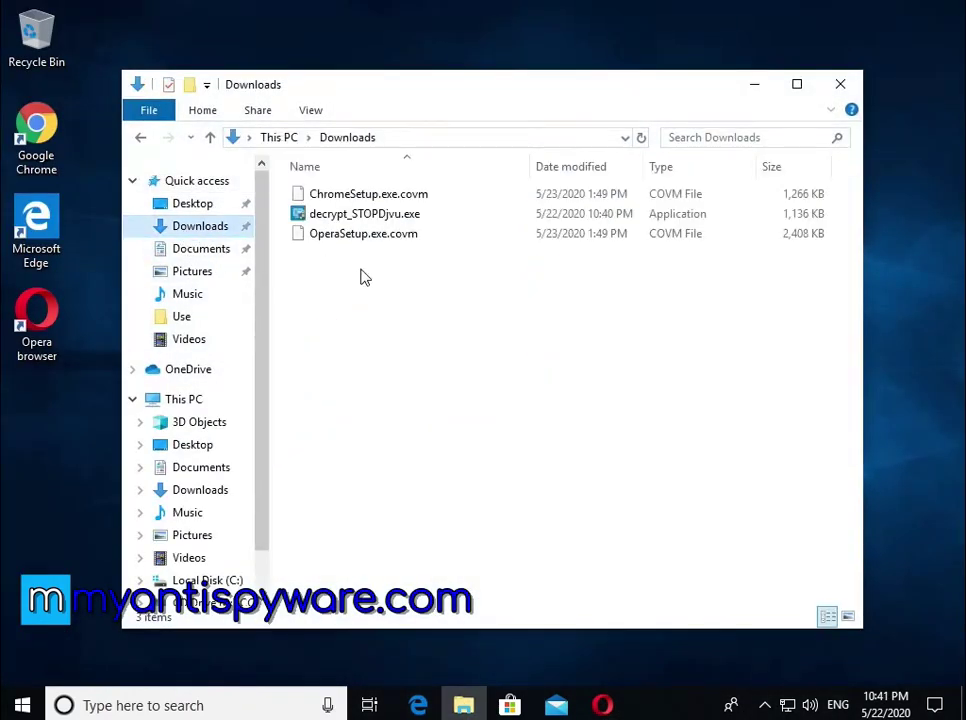
double_click(357, 218)
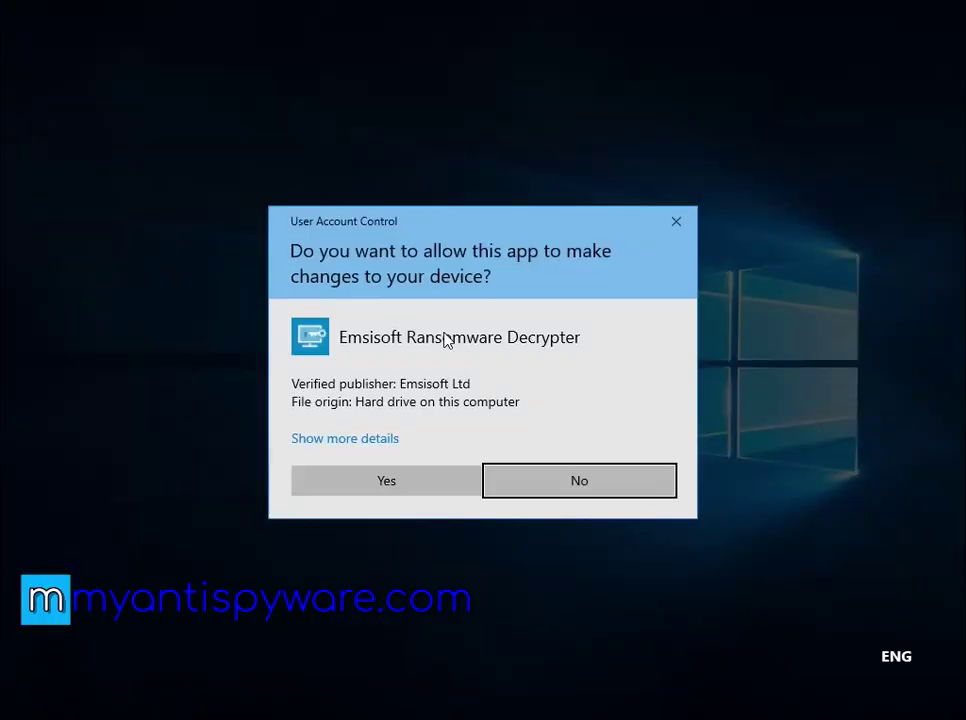
click(389, 489)
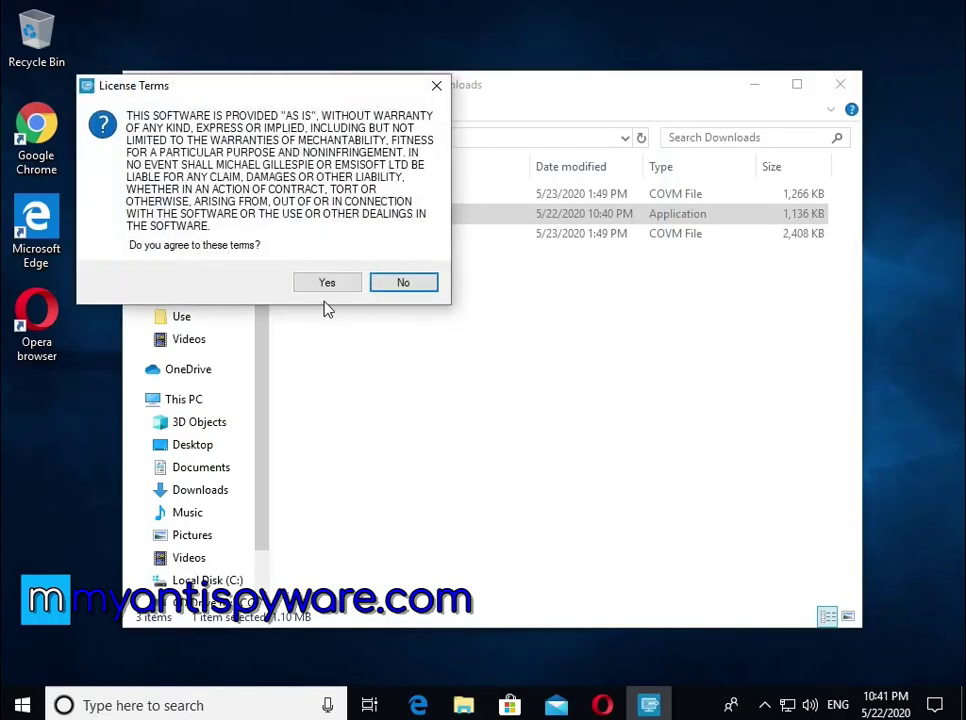
Accept the decryptor's license terms and disclaimer, and let it disable the active ransomware component.
click(326, 285)
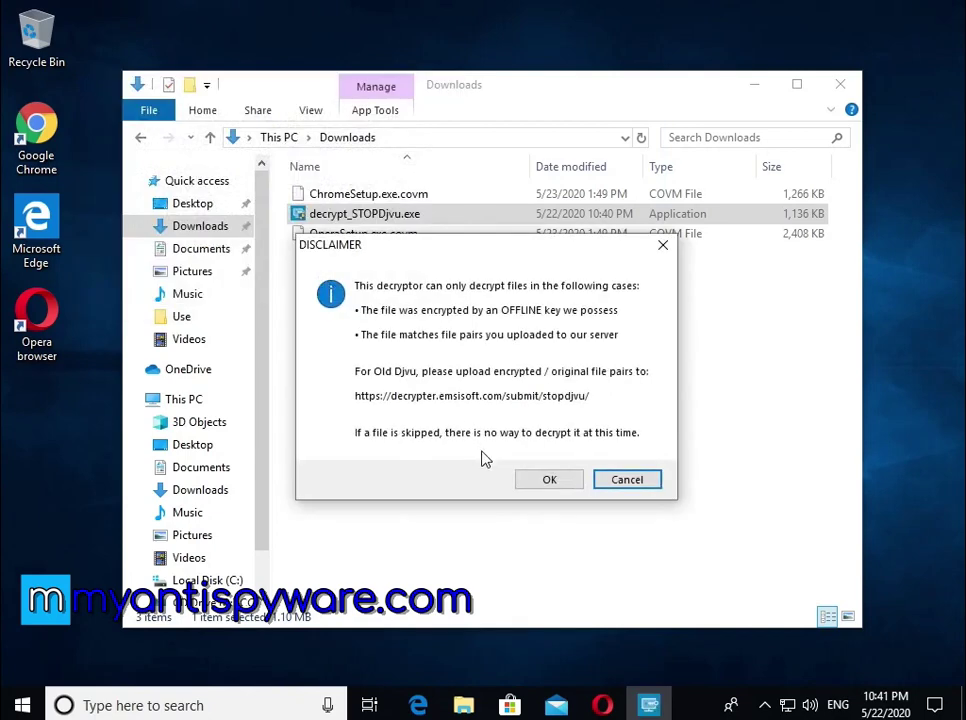
click(553, 484)
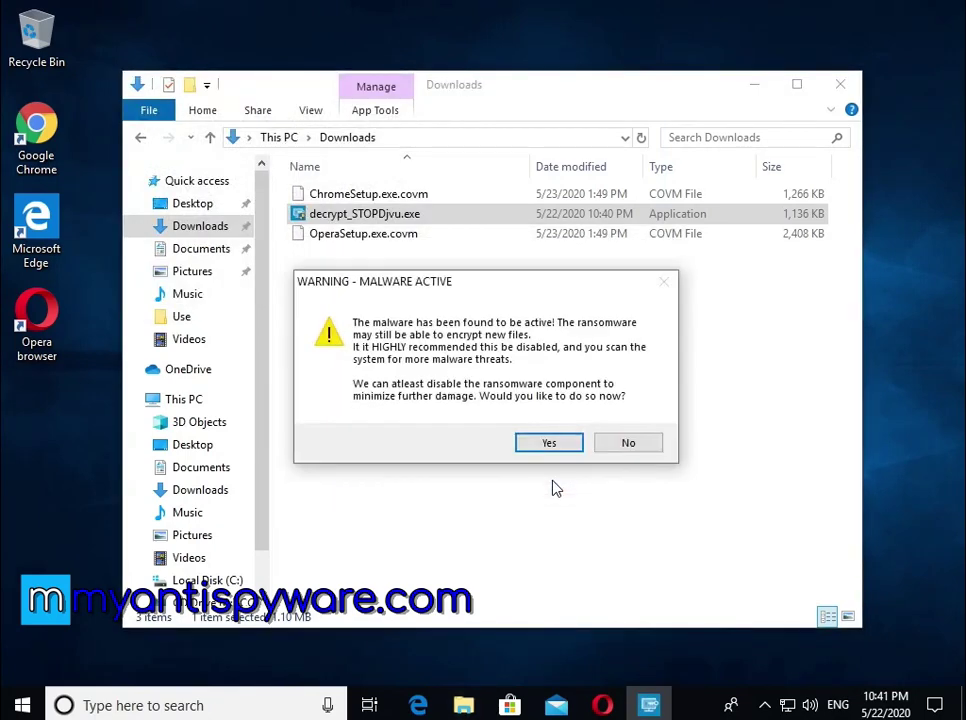
click(546, 442)
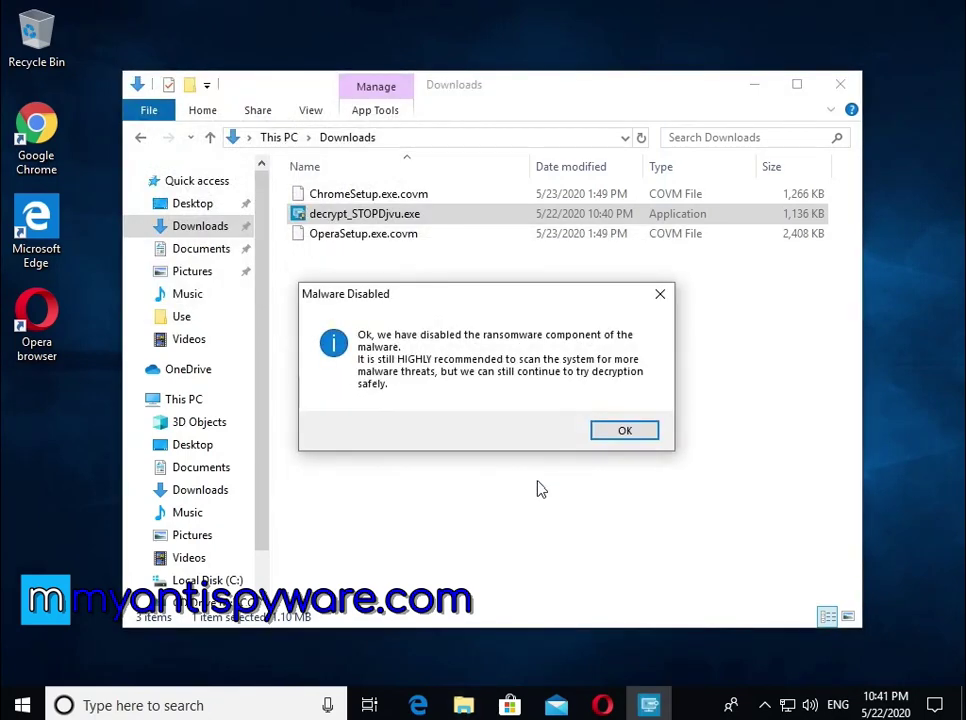
click(618, 436)
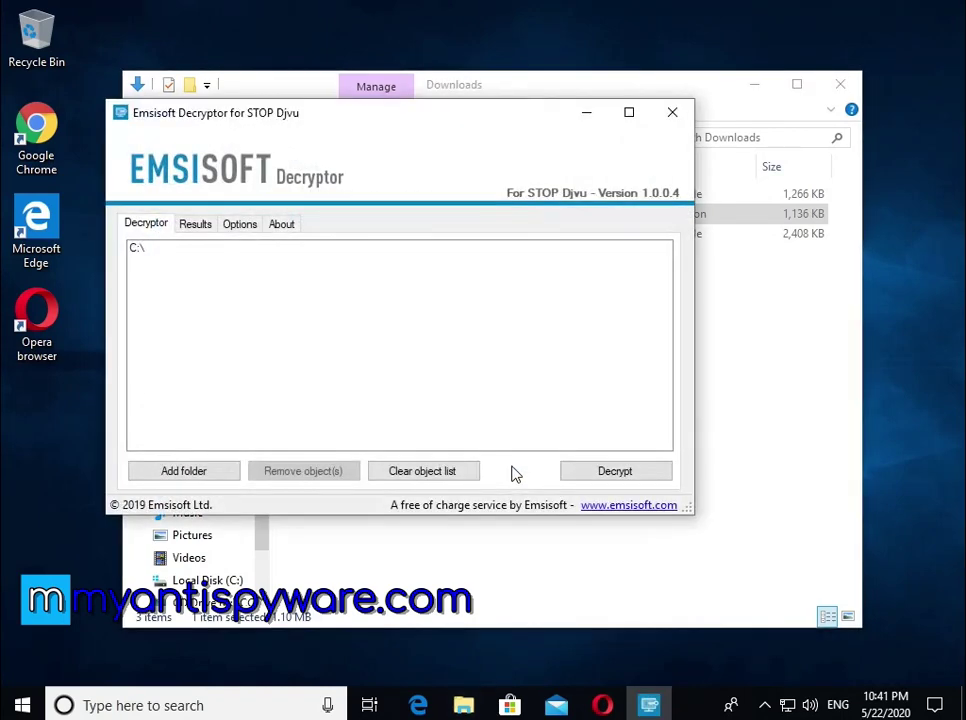
Replace the C:\ entry in the decryptor's object list with the Pictures folder and start the decryption.
click(145, 250)
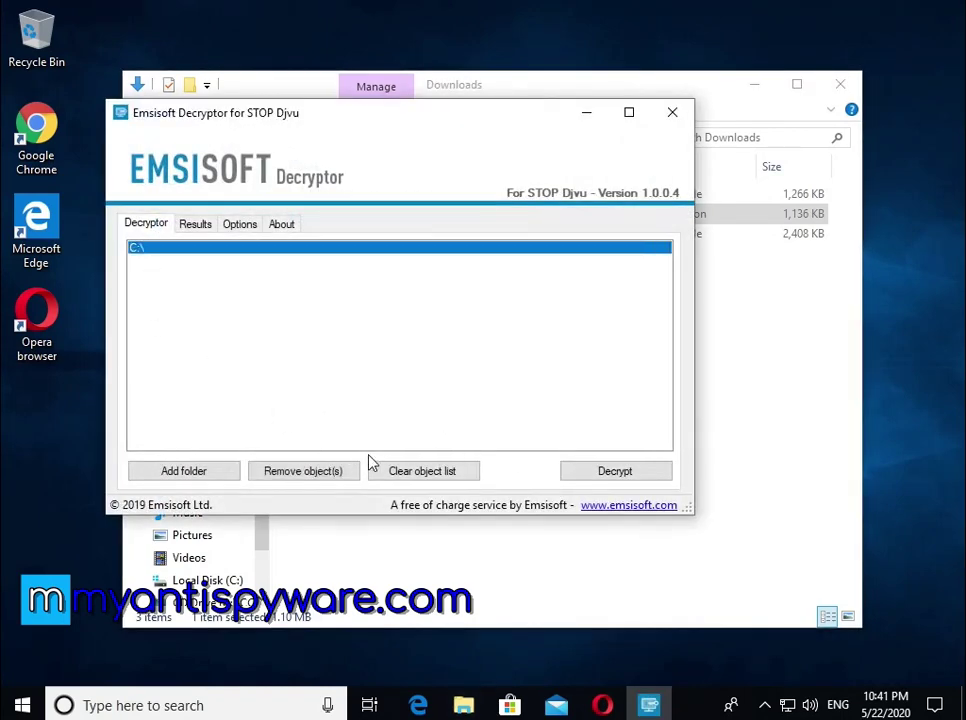
click(338, 476)
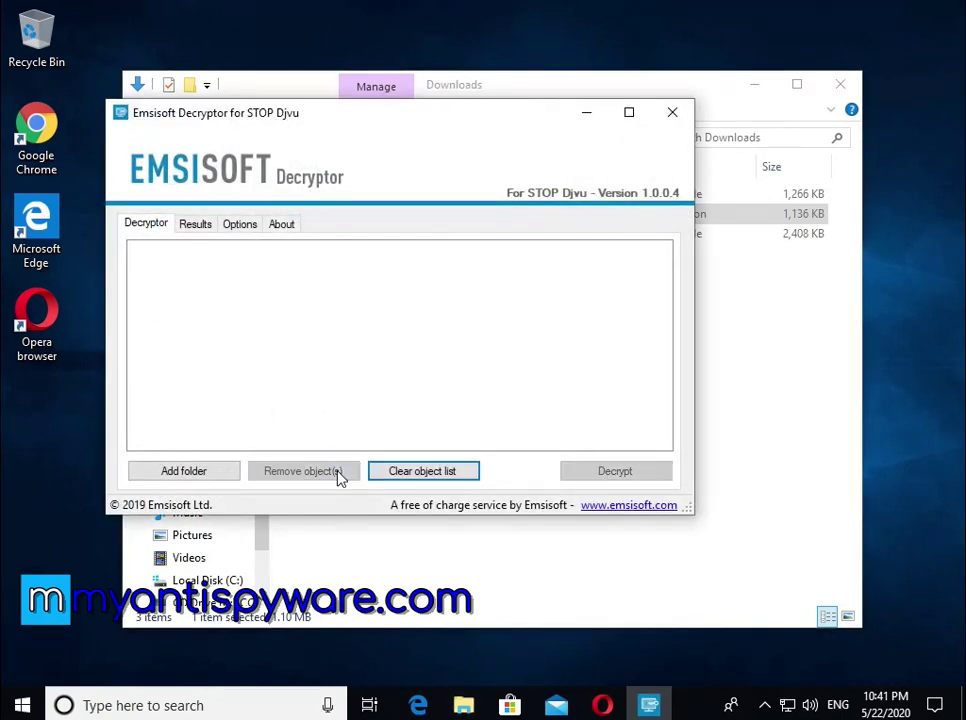
click(192, 469)
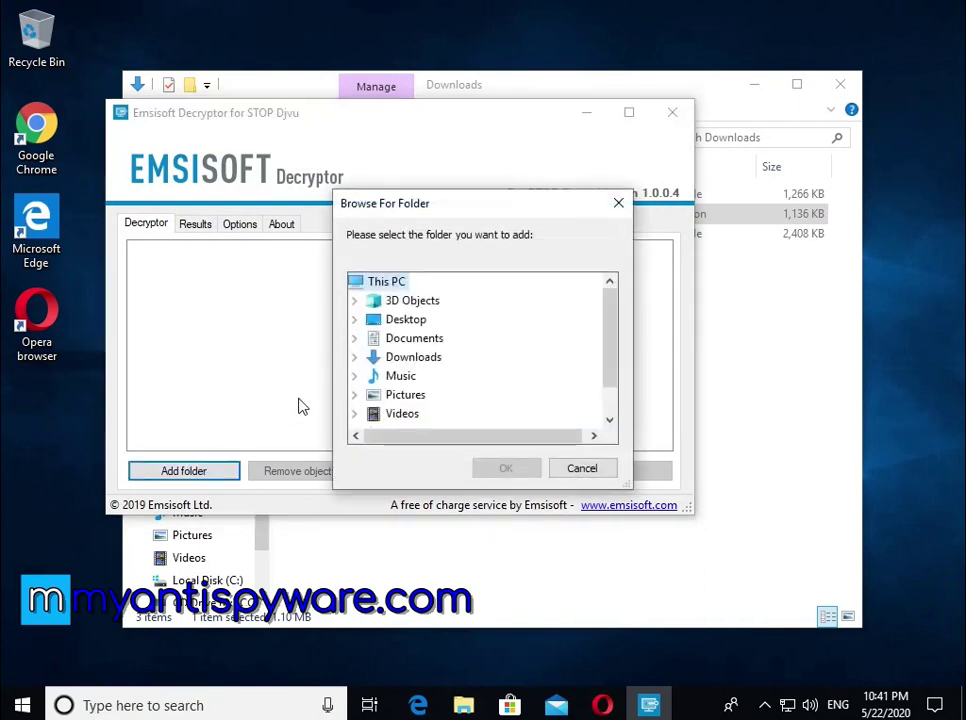
double_click(405, 396)
click(507, 469)
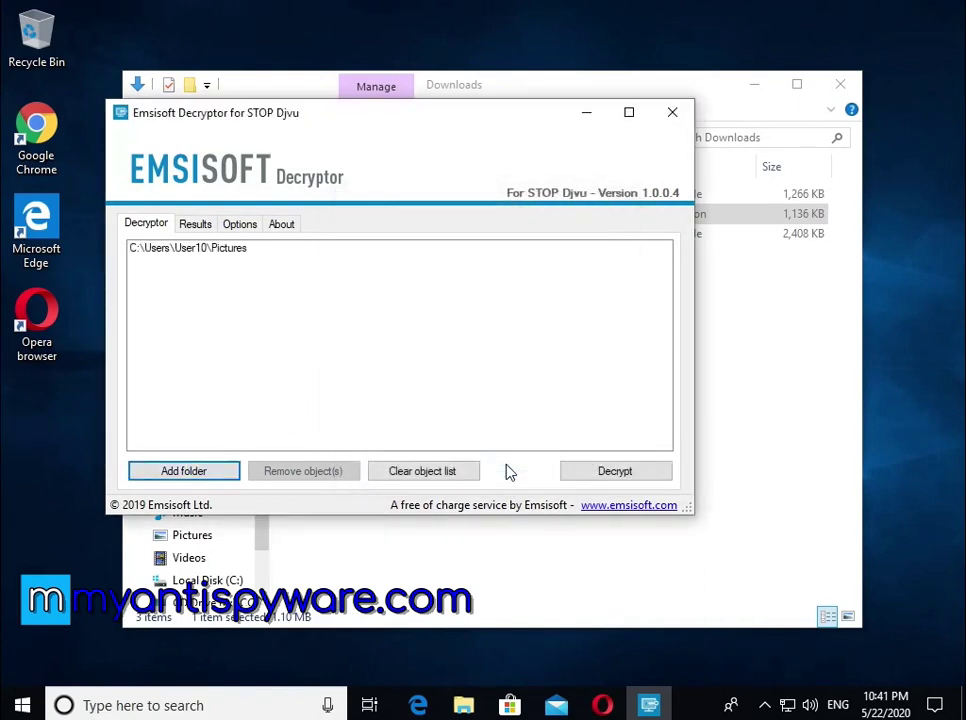
click(616, 472)
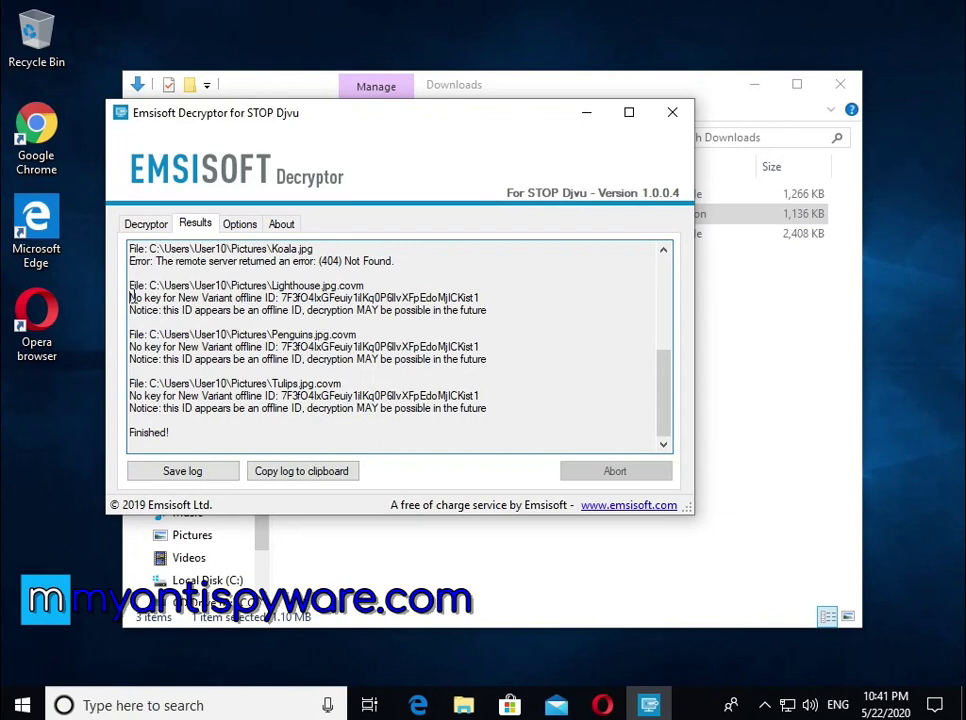
Highlight the key message and notice for Lighthouse.jpg.covm in the decryption results, and close the decryptor and the Downloads window.
drag(130, 297, 259, 298)
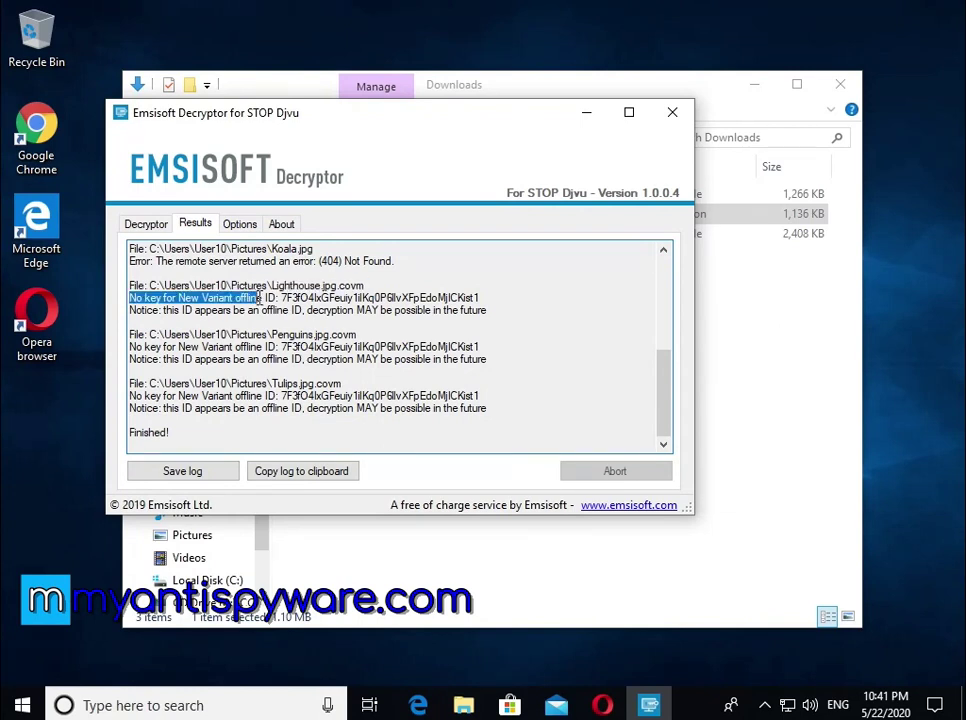
double_click(259, 298)
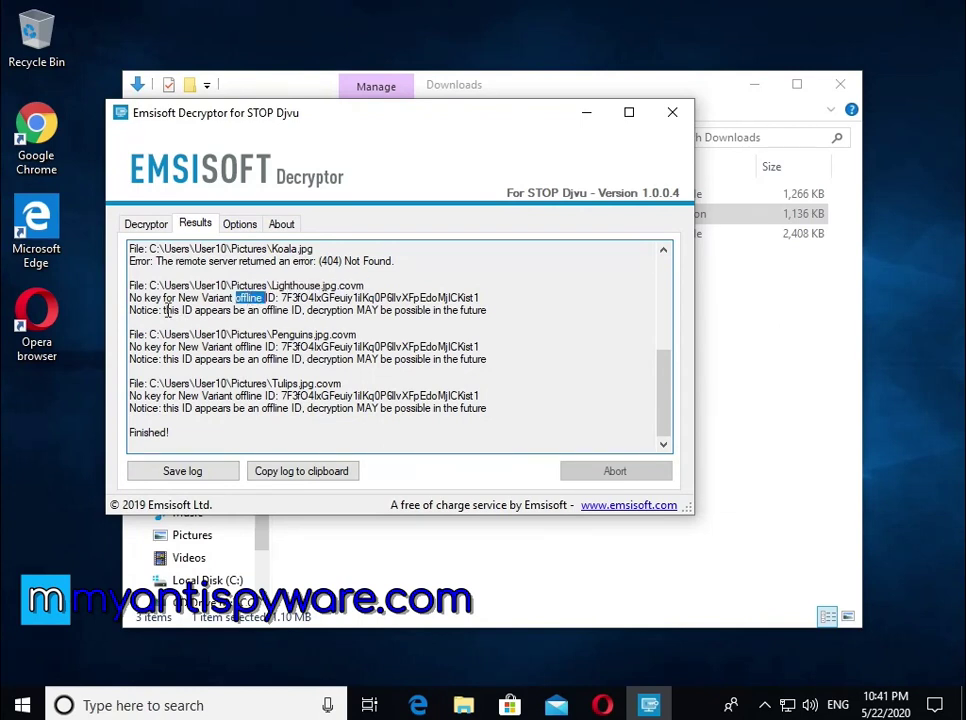
drag(164, 310, 501, 312)
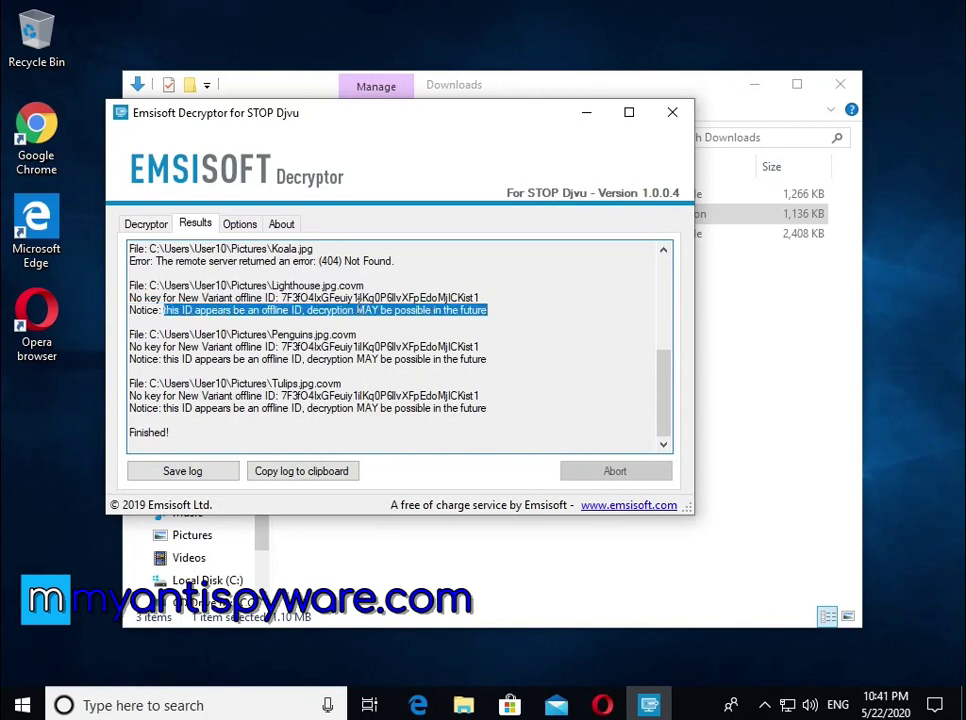
double_click(368, 310)
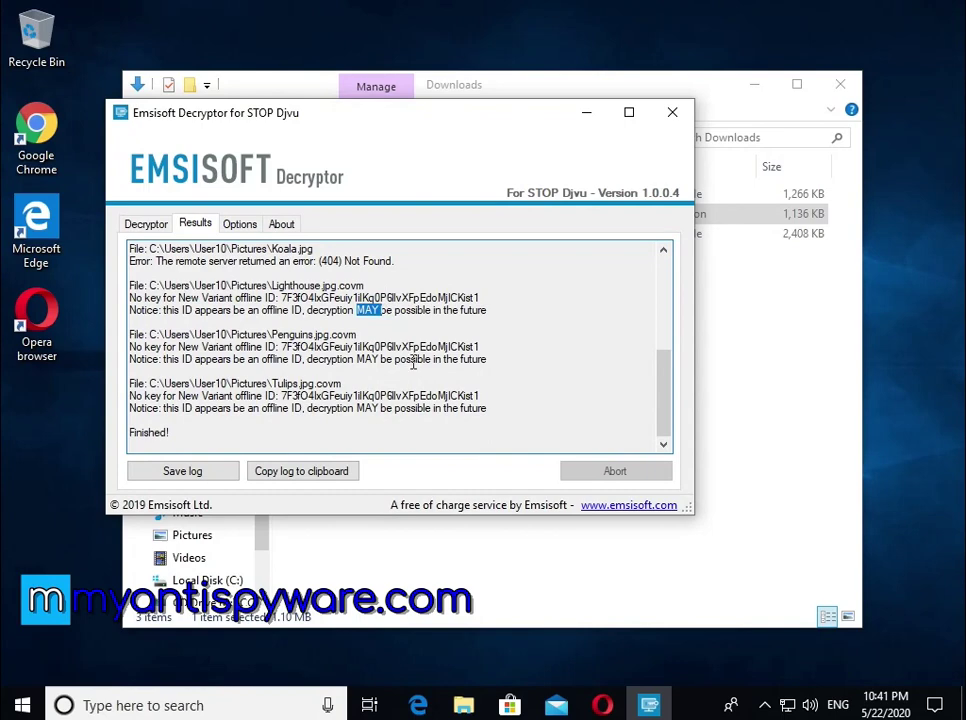
click(673, 116)
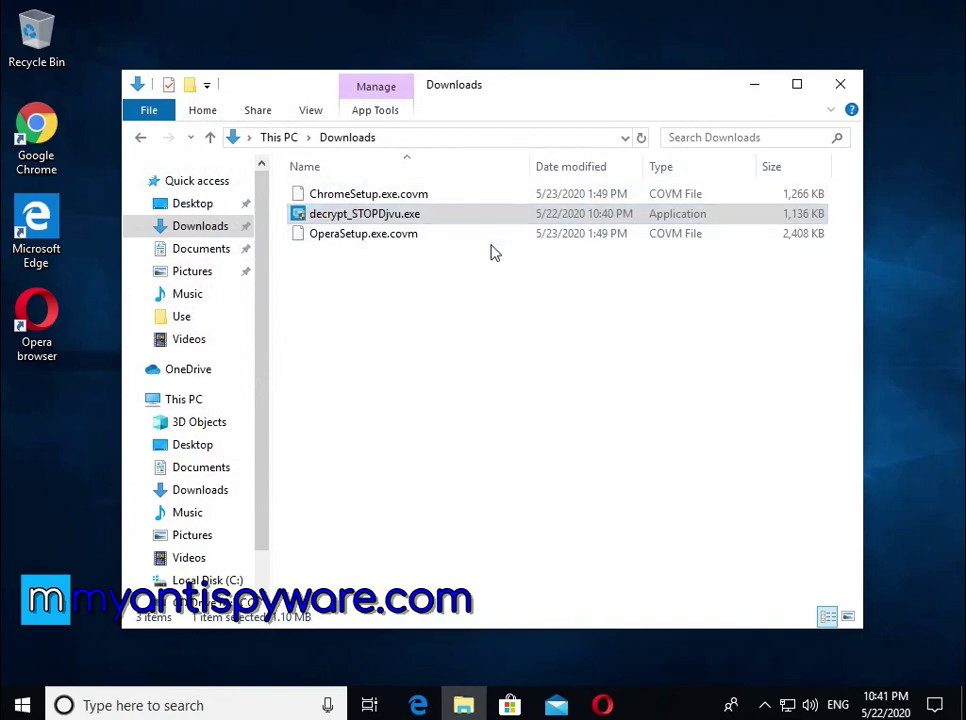
click(840, 88)
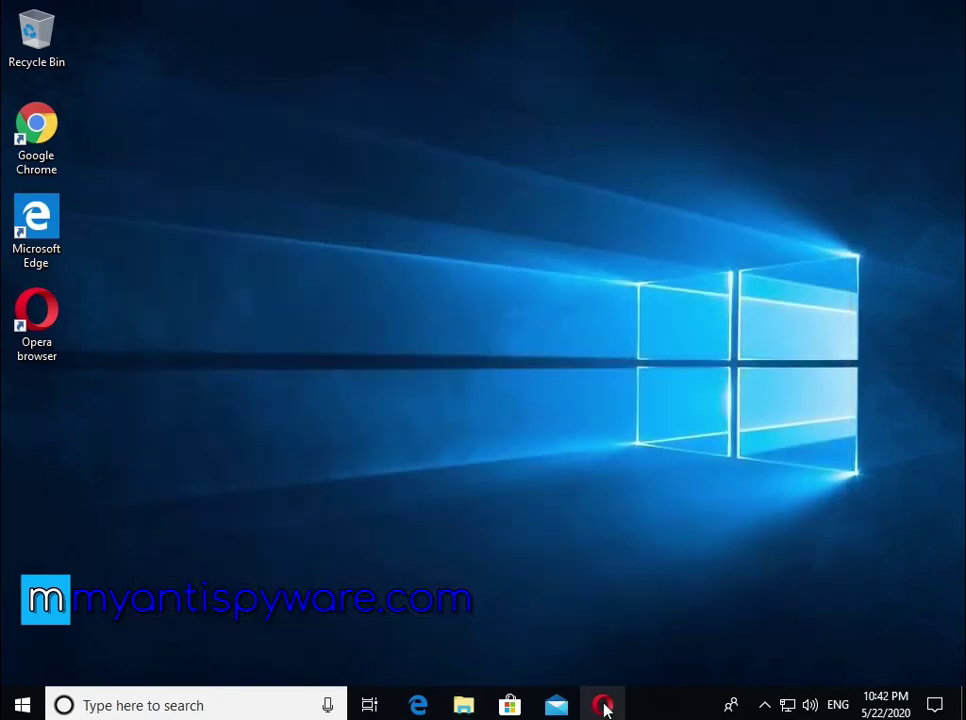
Return to the recovery guide in Opera, find the "No key for New Variant offline ID" section and highlight its heading.
click(605, 708)
key(ctrl+minus)
key(ctrl+minus)
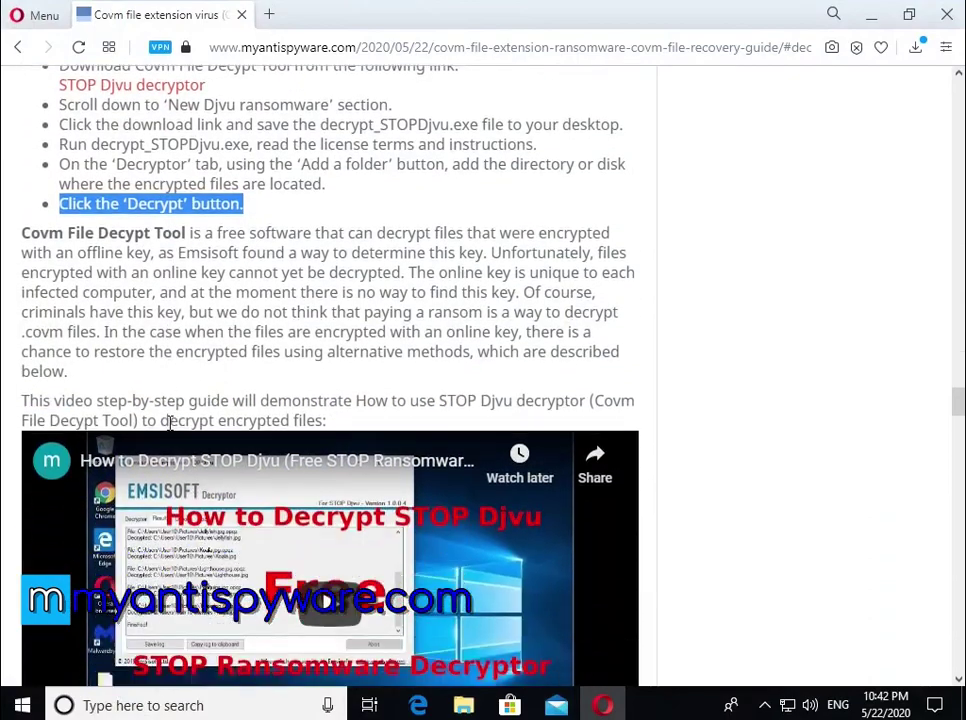
scroll(170, 423, down, 8)
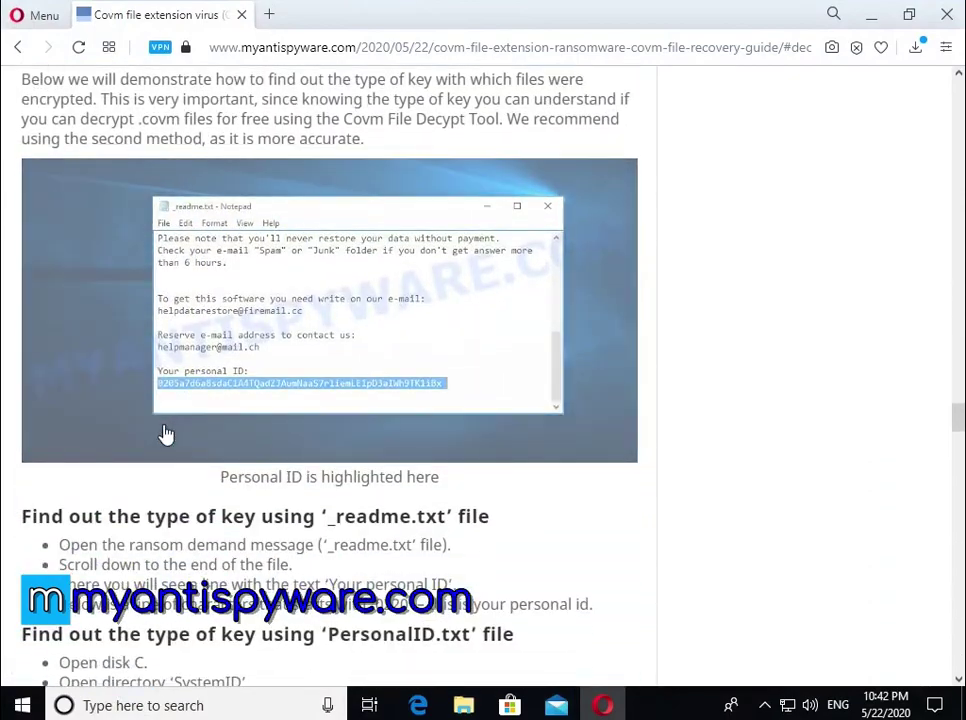
scroll(166, 434, down, 7)
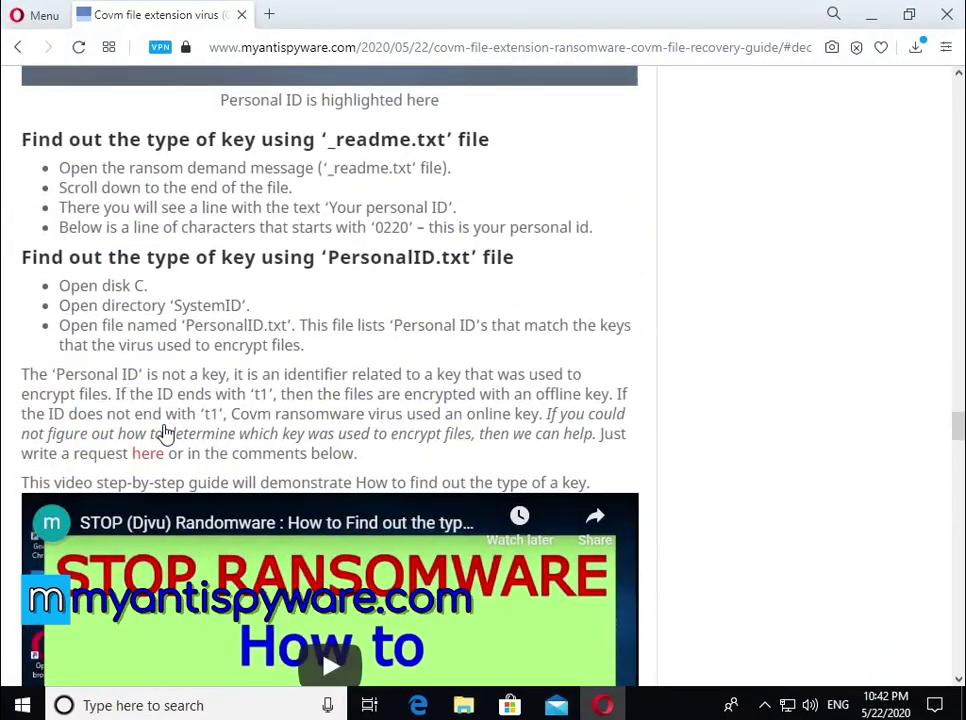
scroll(166, 434, down, 4)
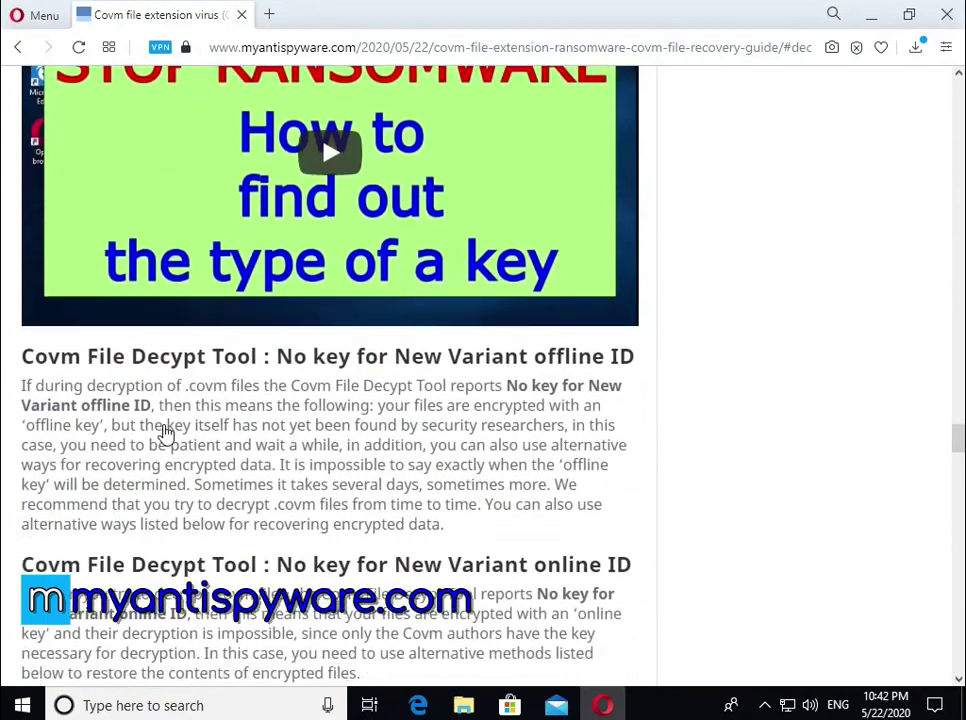
scroll(164, 432, down, 2)
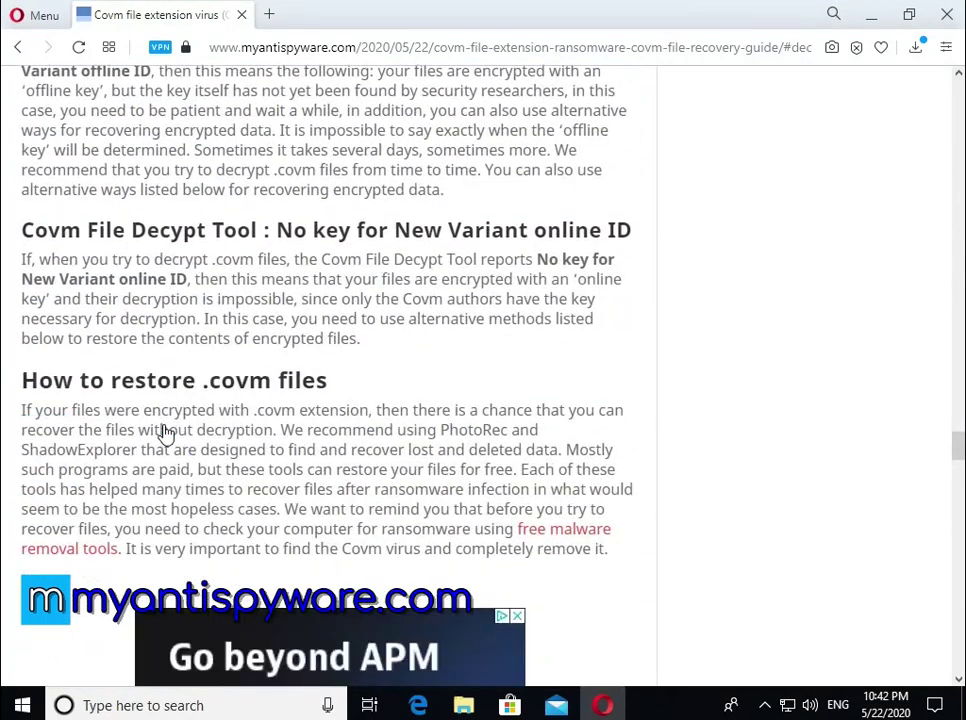
scroll(162, 431, up, 2)
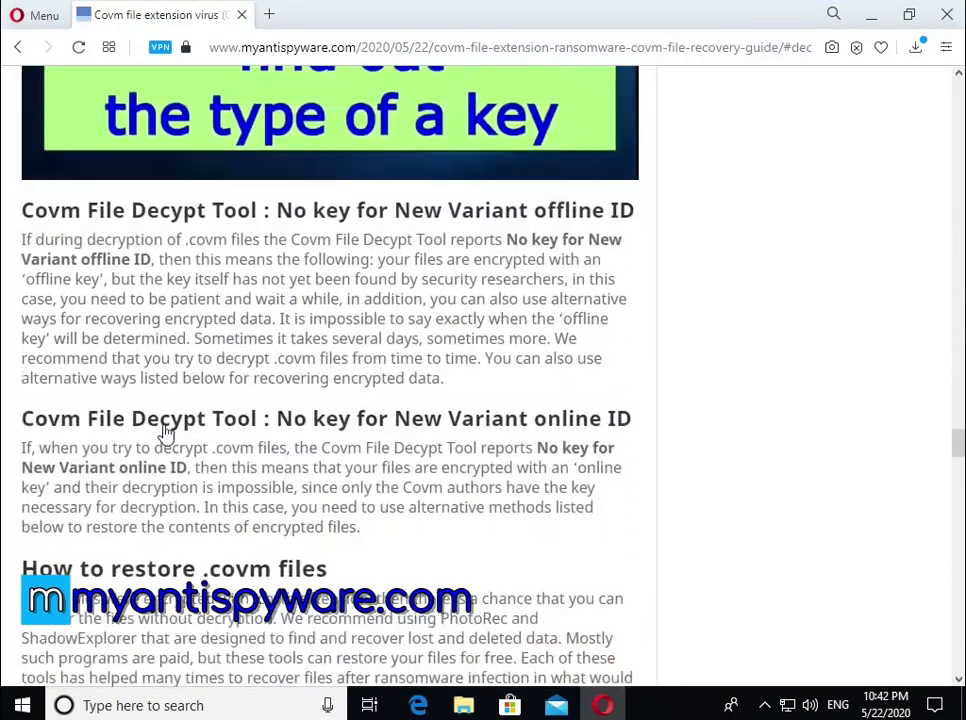
triple_click(433, 215)
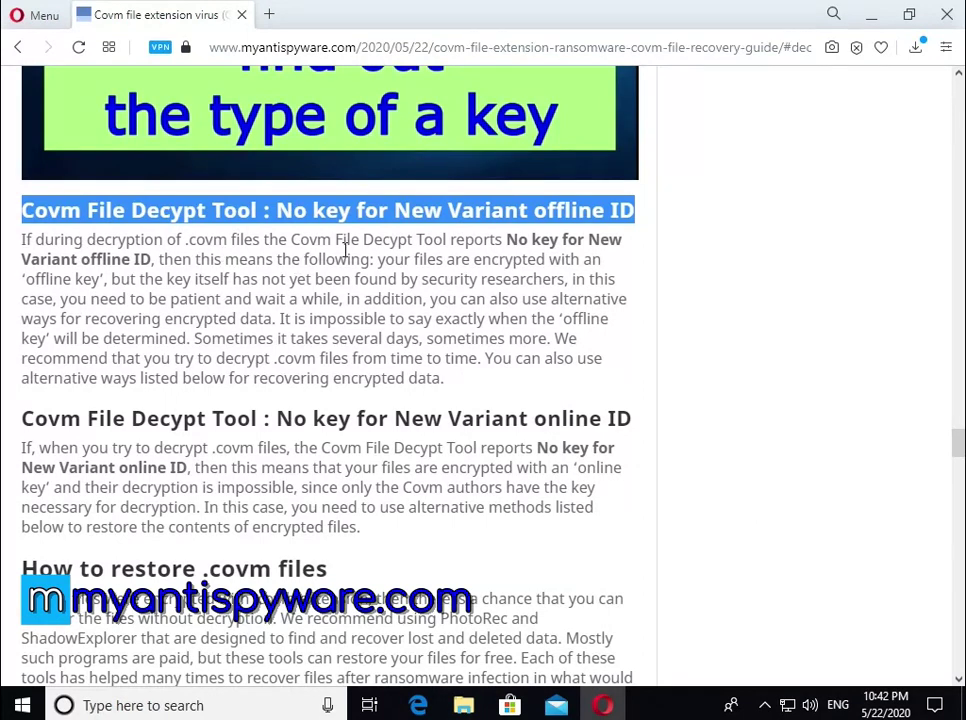
Highlight the section's explanation of the undiscovered offline key and its advice to wait or use alternative ways of recovering data.
drag(383, 262, 576, 279)
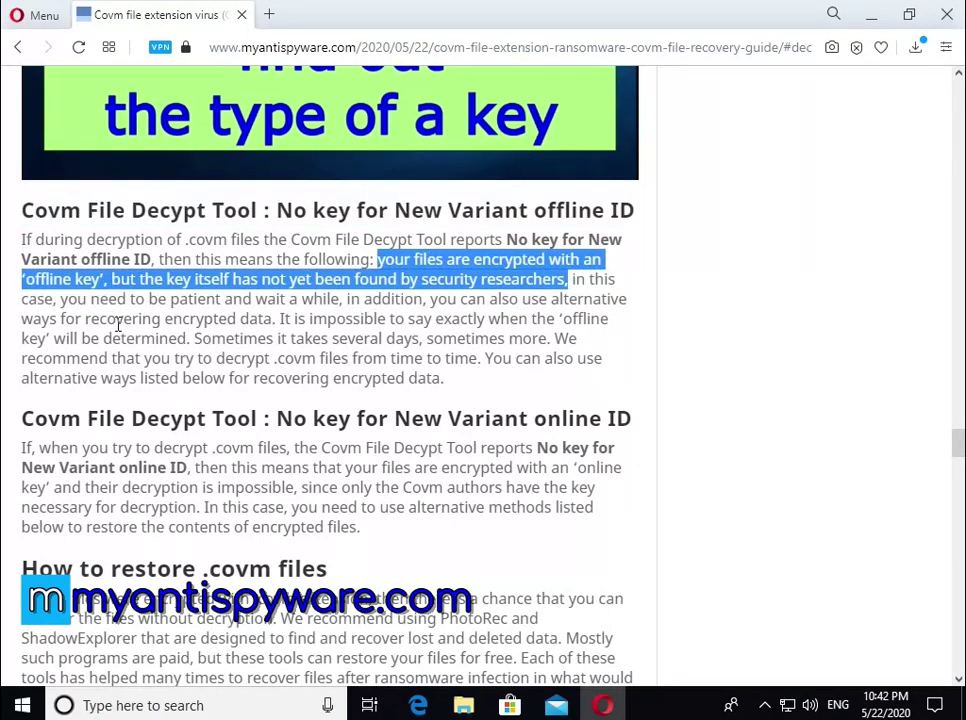
click(57, 300)
drag(60, 300, 272, 320)
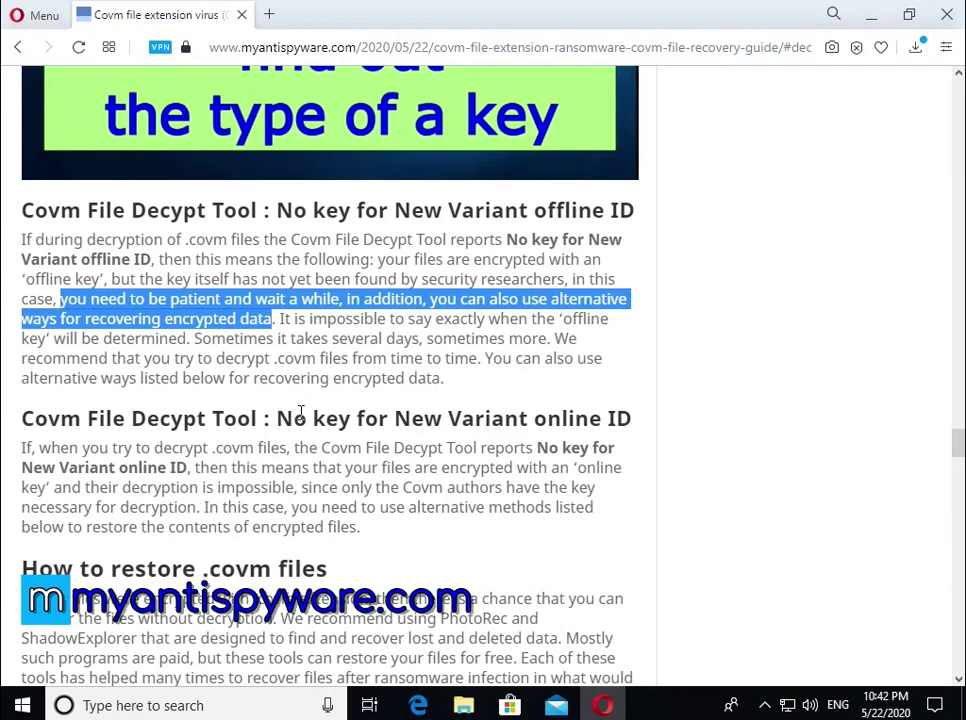
Highlight the "How to restore .covm files" heading and its reminder to check the computer for ransomware before recovering files.
scroll(300, 412, down, 3)
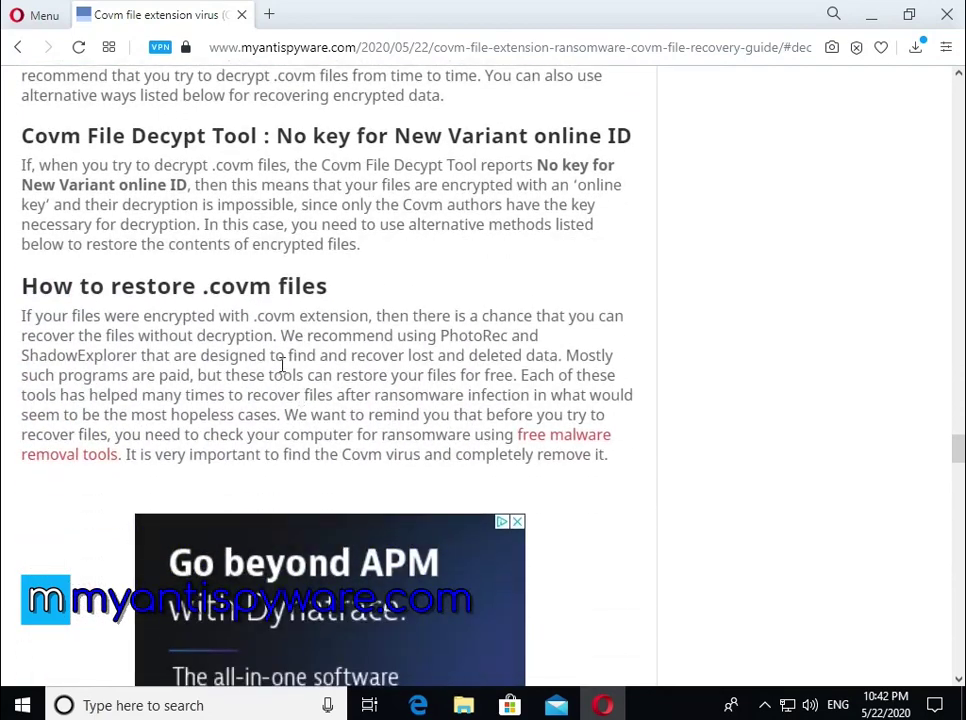
triple_click(248, 286)
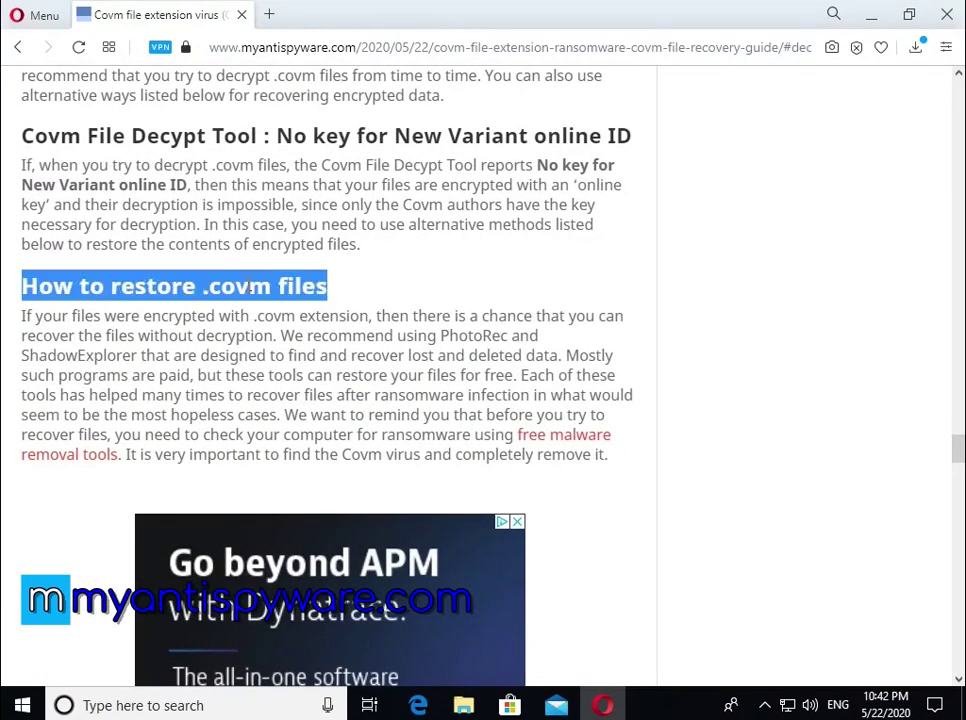
scroll(270, 313, down, 1)
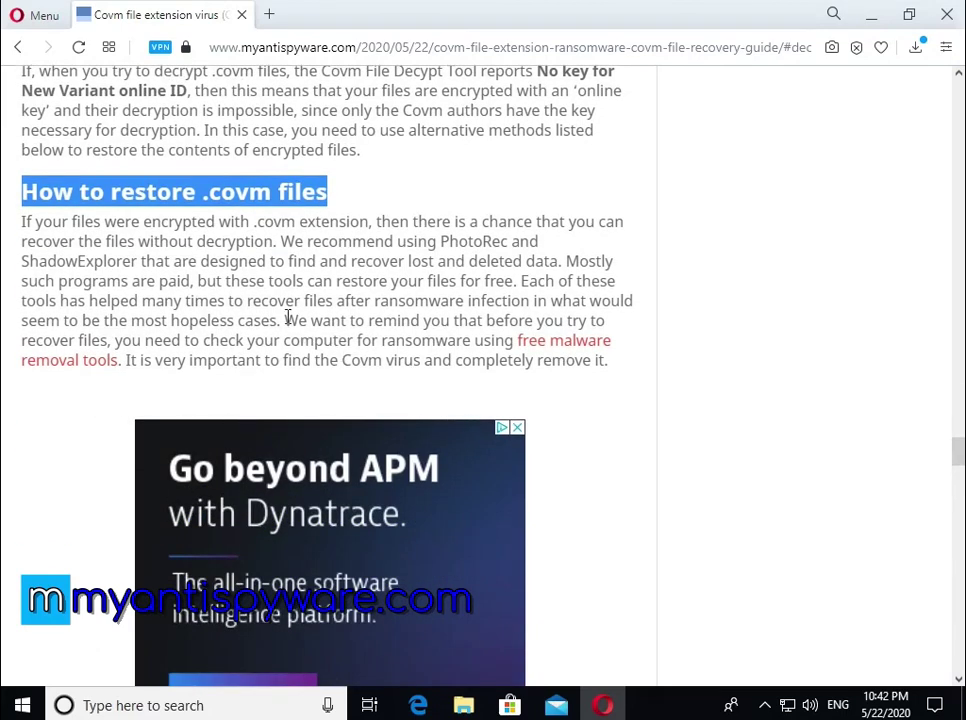
drag(285, 320, 627, 367)
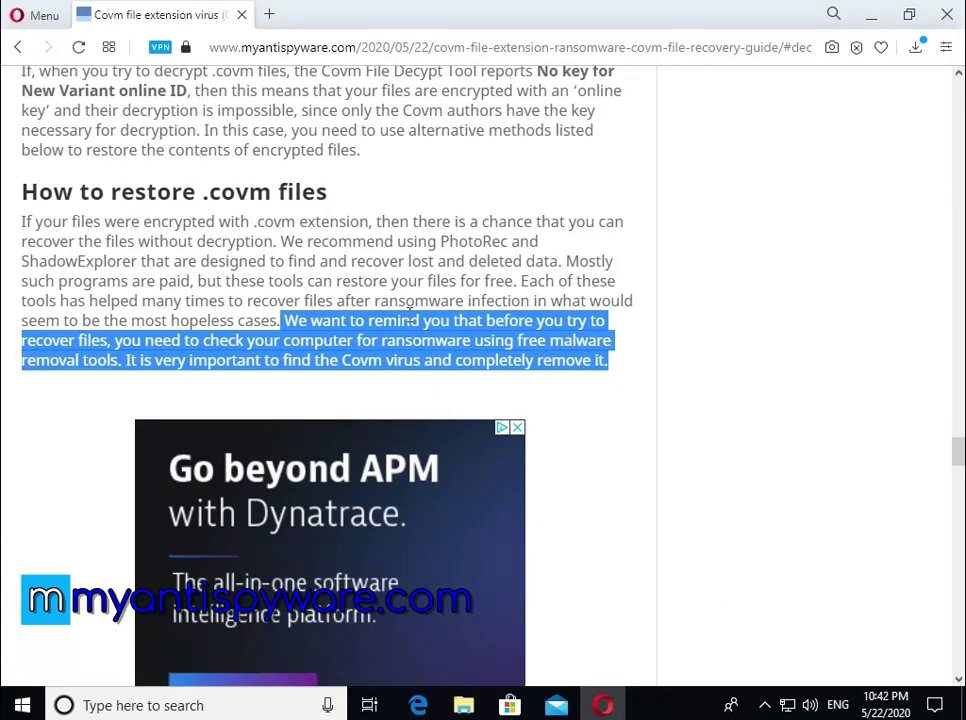
Find the "Recover .covm files with ShadowExplorer" section in the guide and highlight its heading.
scroll(729, 390, down, 3)
scroll(729, 390, down, 2)
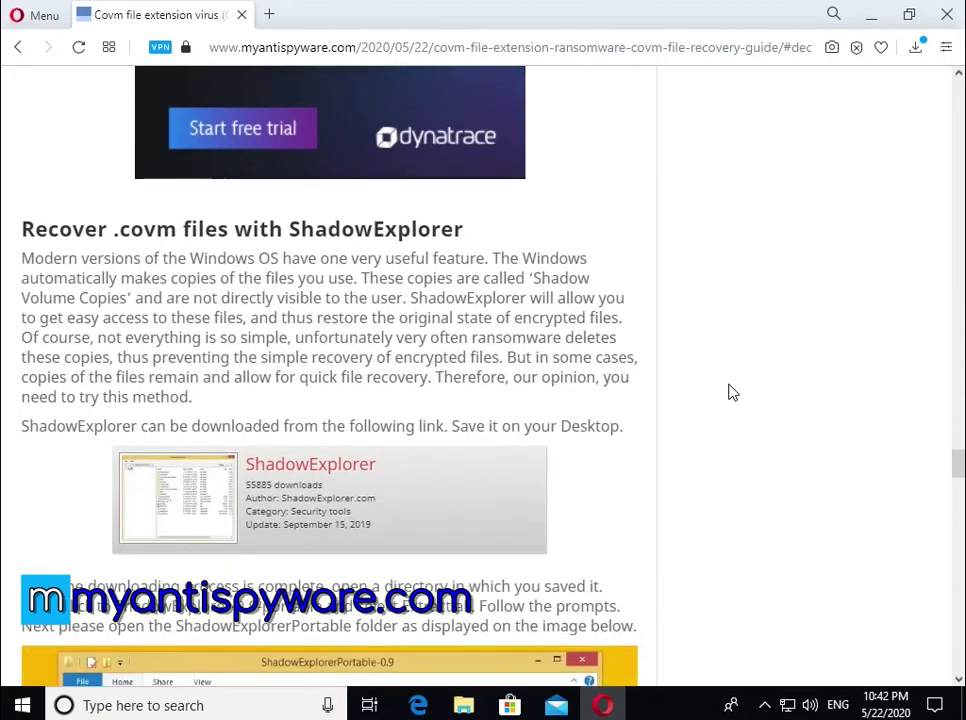
triple_click(154, 230)
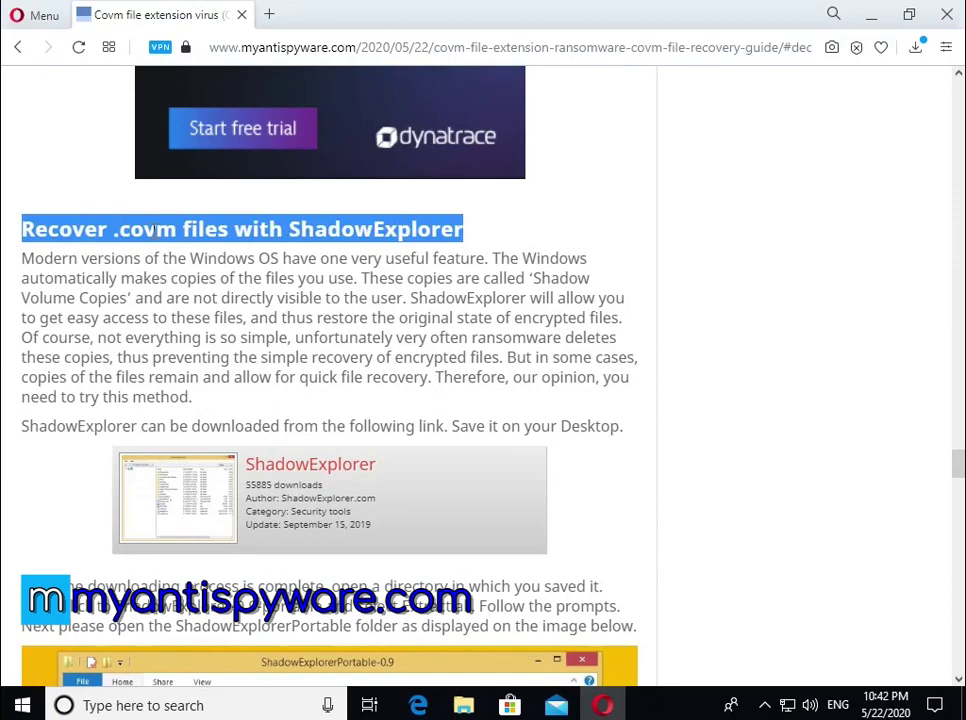
Open the guide's ShadowExplorer download link in a new tab and switch to that page.
scroll(252, 282, down, 1)
scroll(252, 282, down, 1)
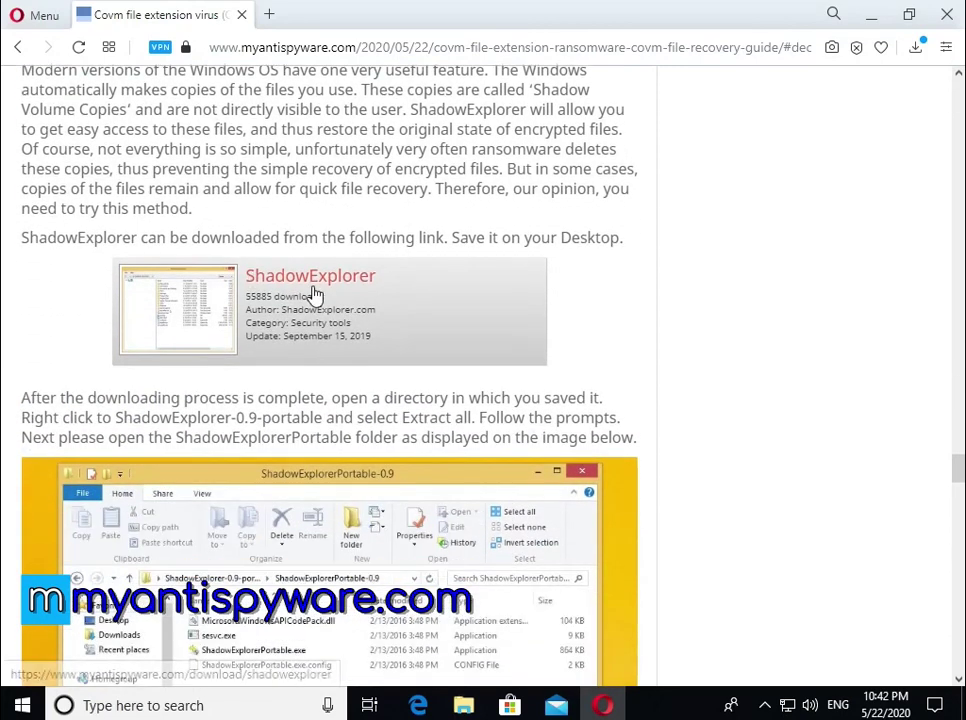
right_click(348, 282)
click(361, 294)
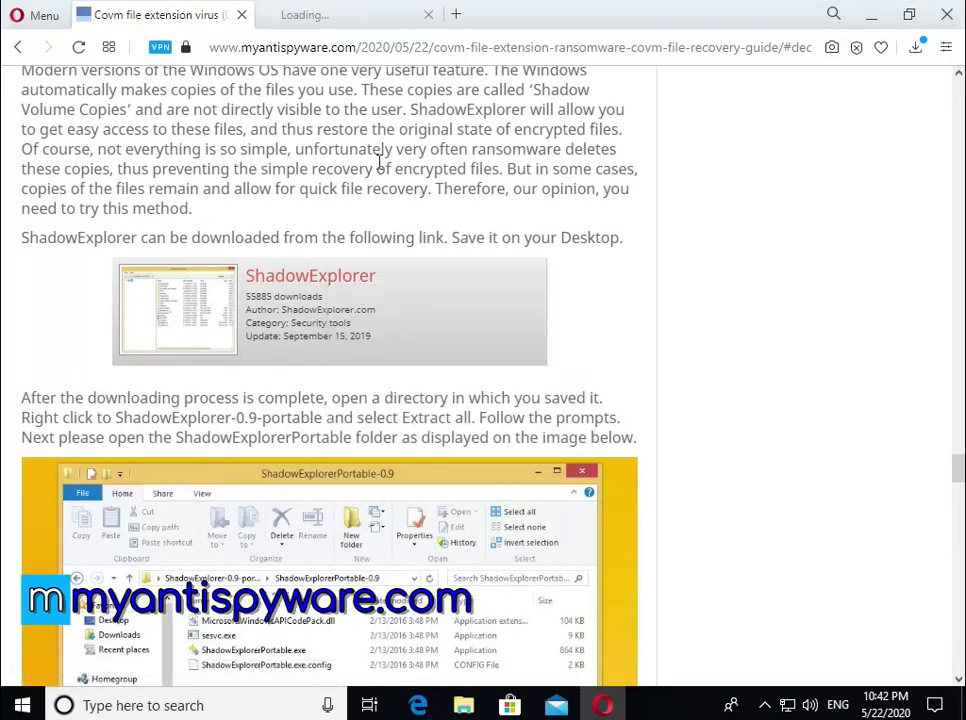
click(324, 17)
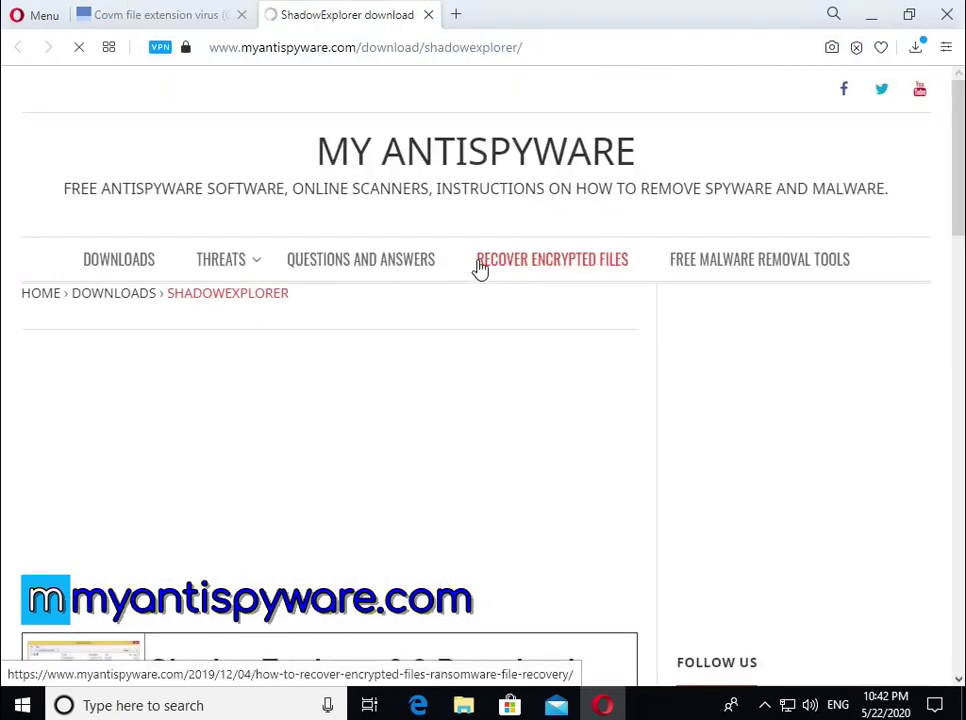
Download ShadowExplorer-0.9-portable.zip from the ShadowExplorer 0.9 page and show the finished download in its folder.
scroll(478, 269, down, 3)
scroll(481, 268, down, 1)
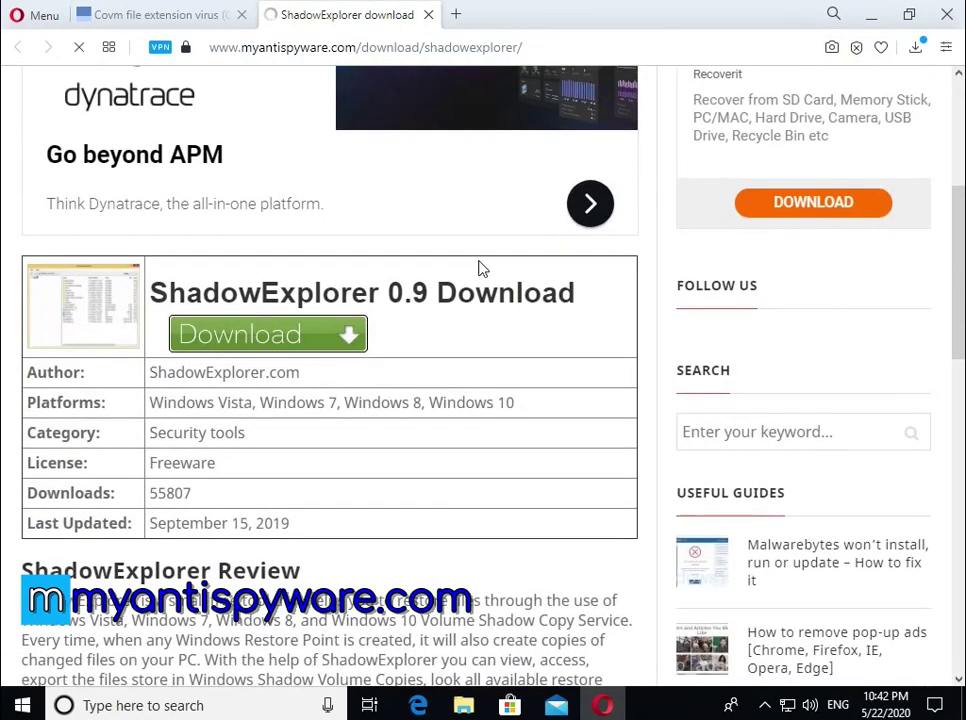
scroll(314, 341, up, 3)
scroll(314, 345, down, 3)
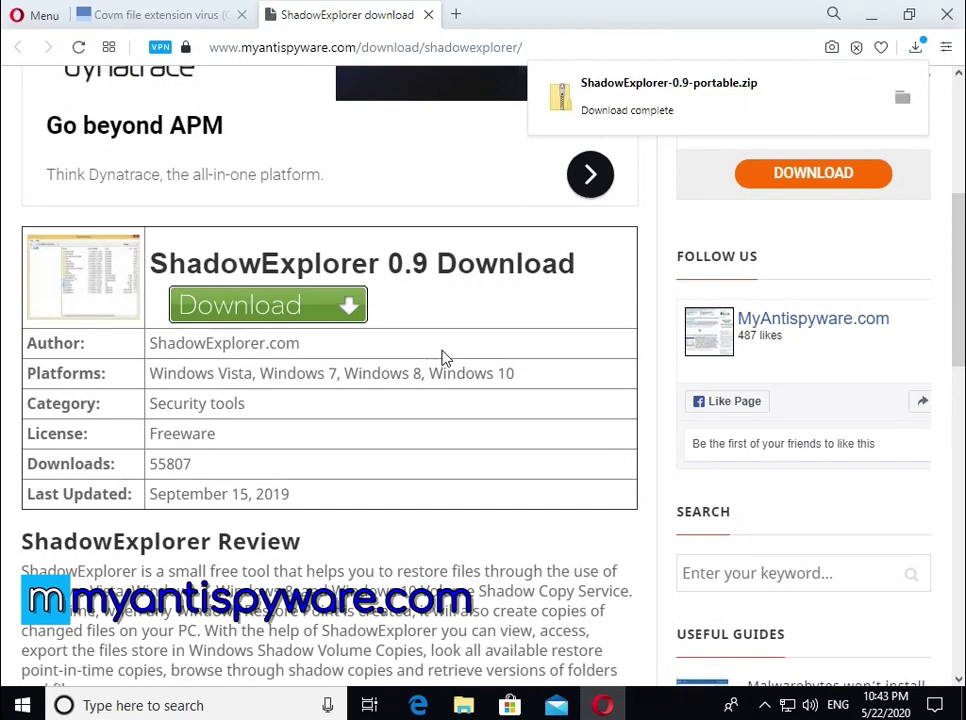
click(906, 100)
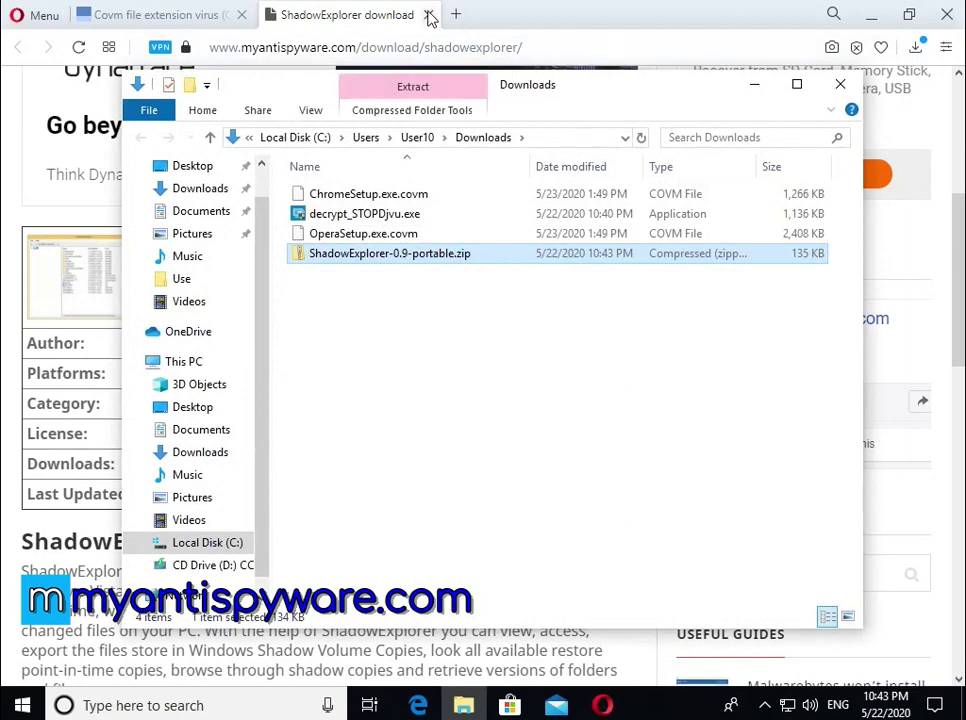
Close the download page and highlight the guide's instruction to open the download directory and extract ShadowExplorer-0.9-portable.
click(429, 14)
click(429, 14)
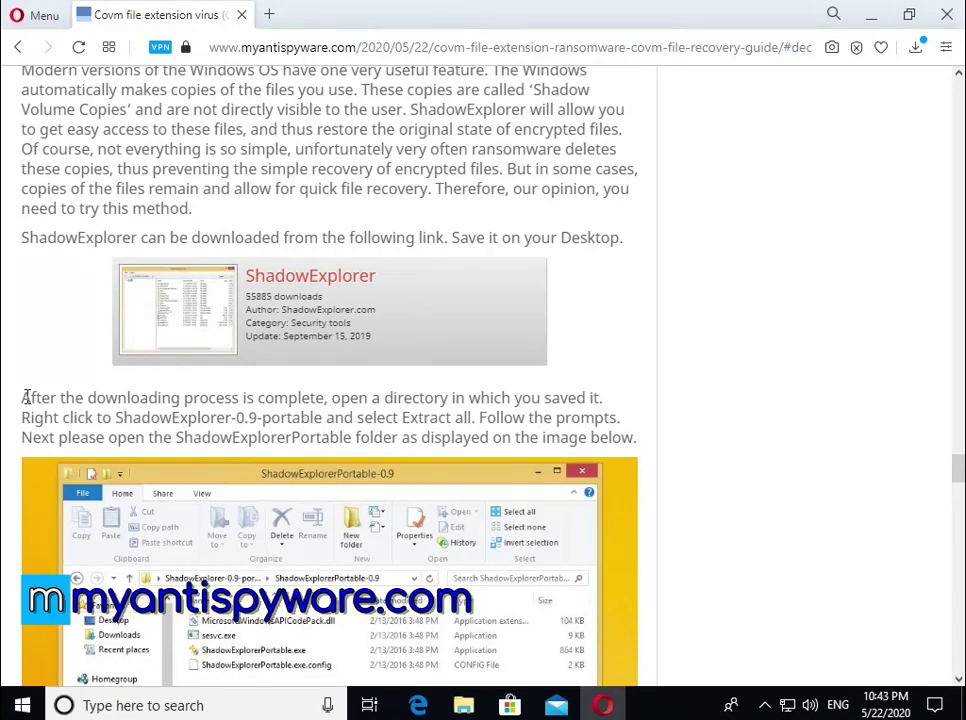
drag(23, 398, 483, 421)
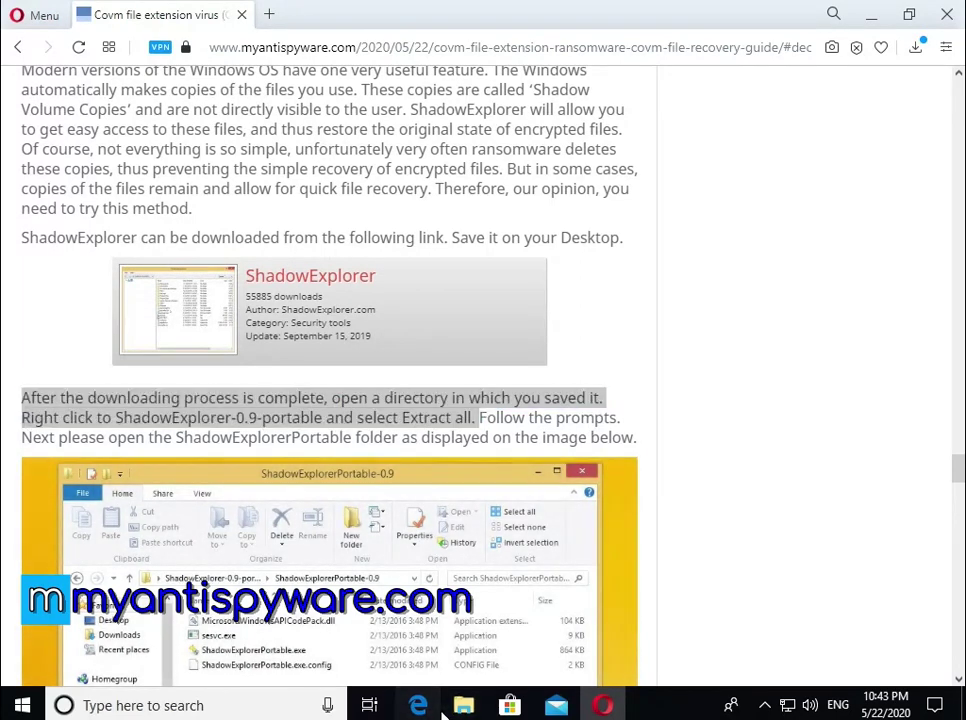
Switch to the Downloads folder in File Explorer, close the Edge window in the way and extract ShadowExplorer-0.9-portable.zip.
click(461, 705)
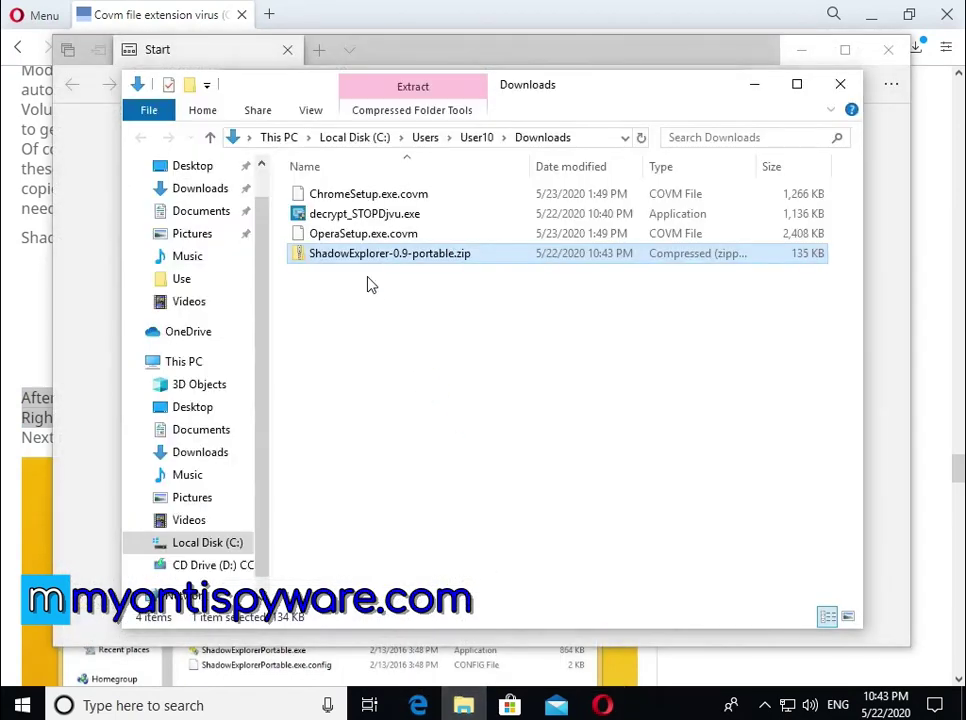
right_click(368, 258)
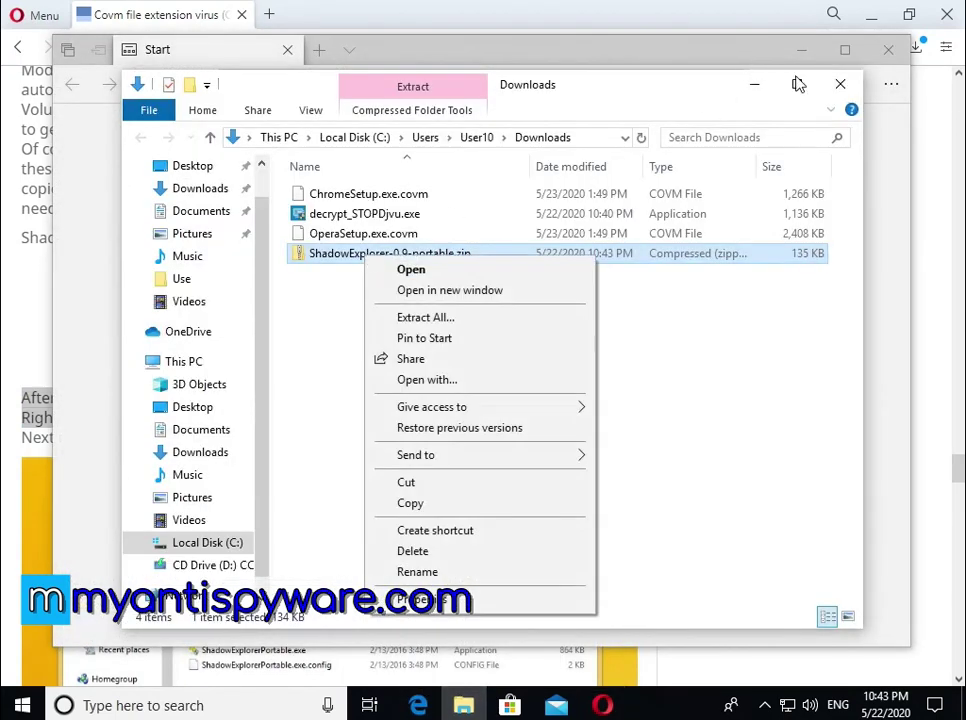
click(887, 48)
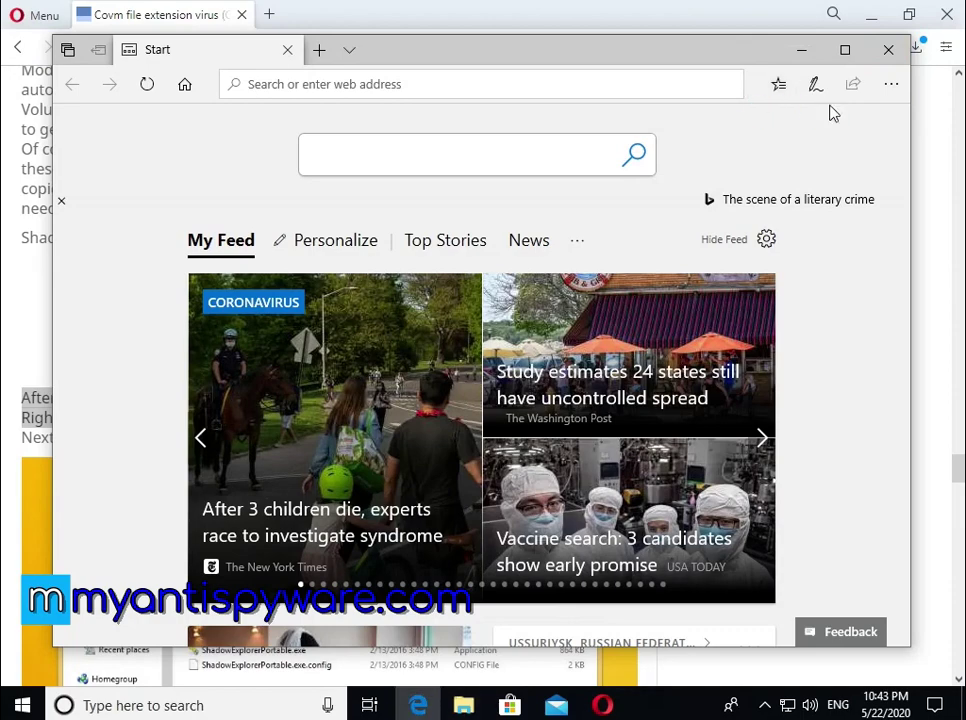
click(888, 49)
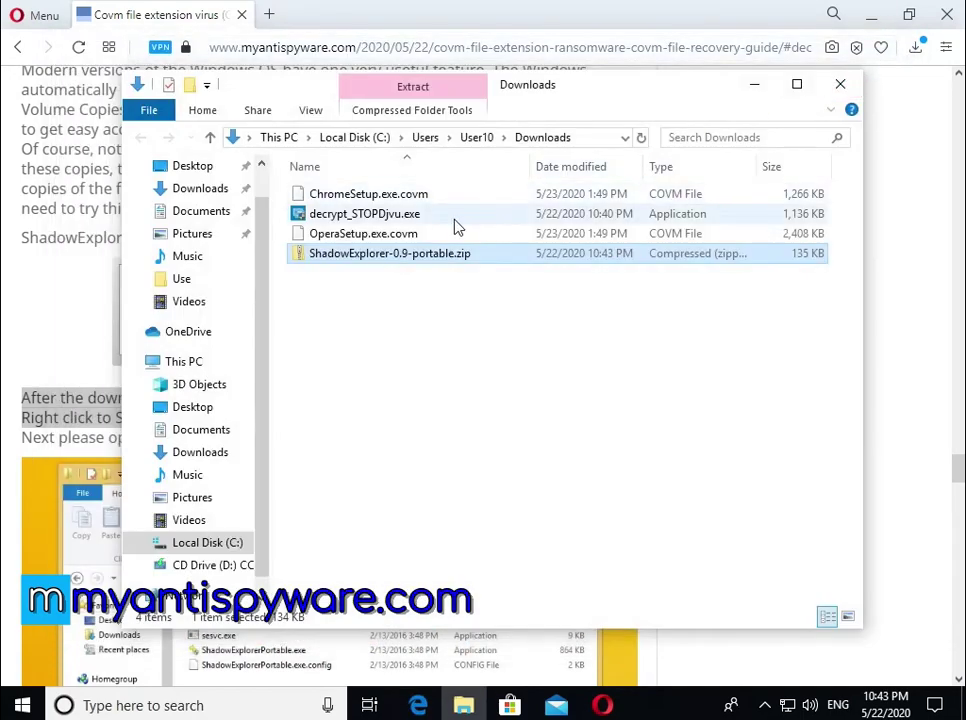
right_click(408, 256)
click(432, 316)
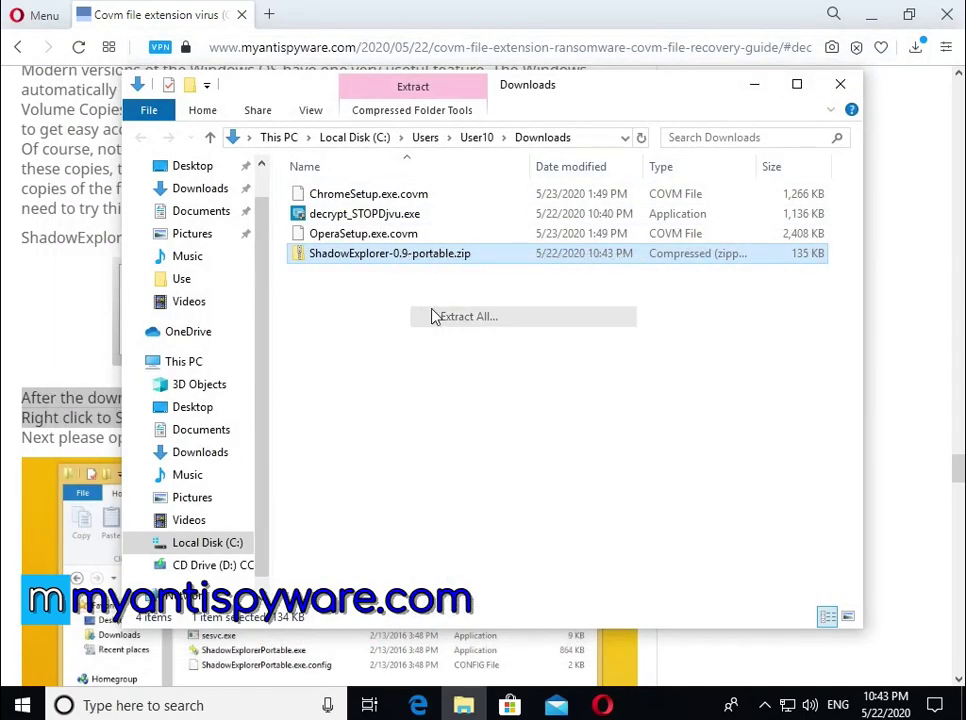
click(656, 541)
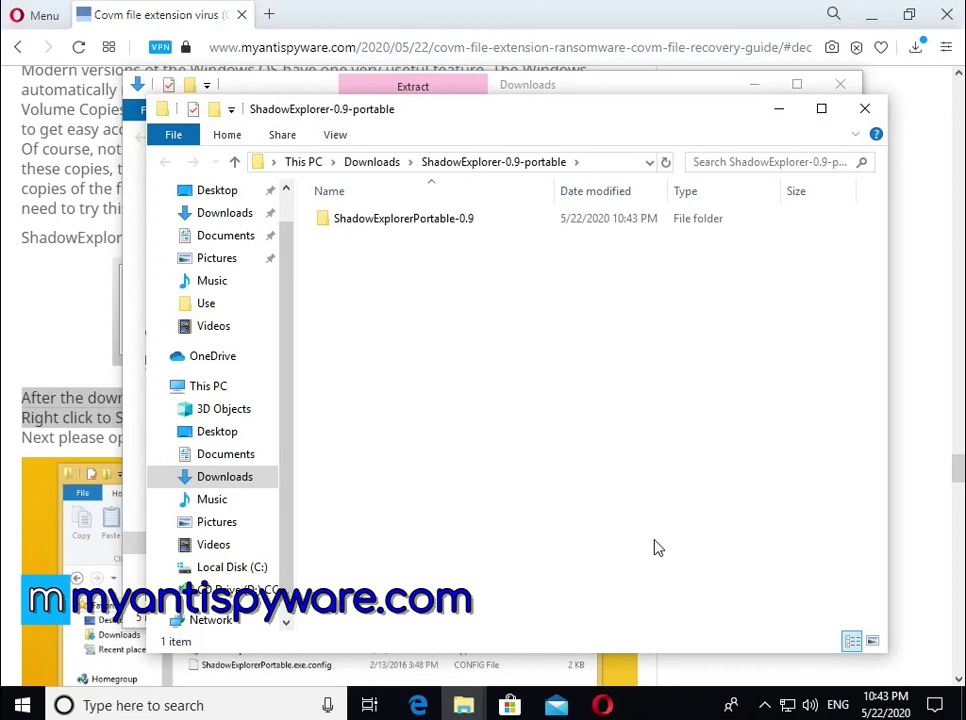
Return to the guide in Opera and highlight "ShadowExplorerPortable" in the instructions for opening the folder and starting the program.
click(43, 392)
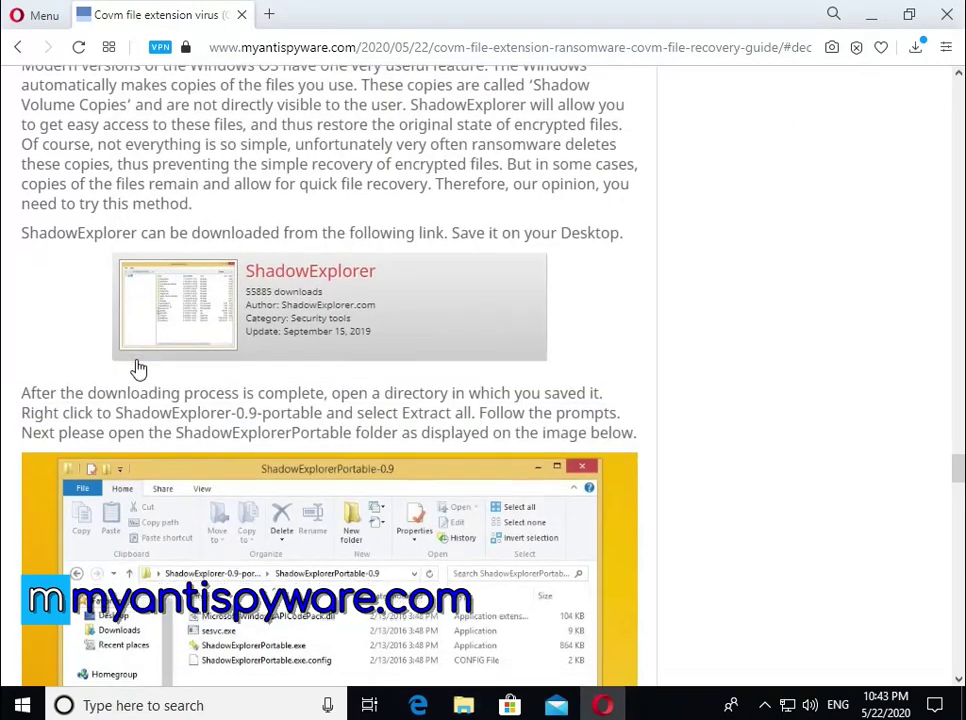
scroll(139, 369, down, 1)
double_click(285, 343)
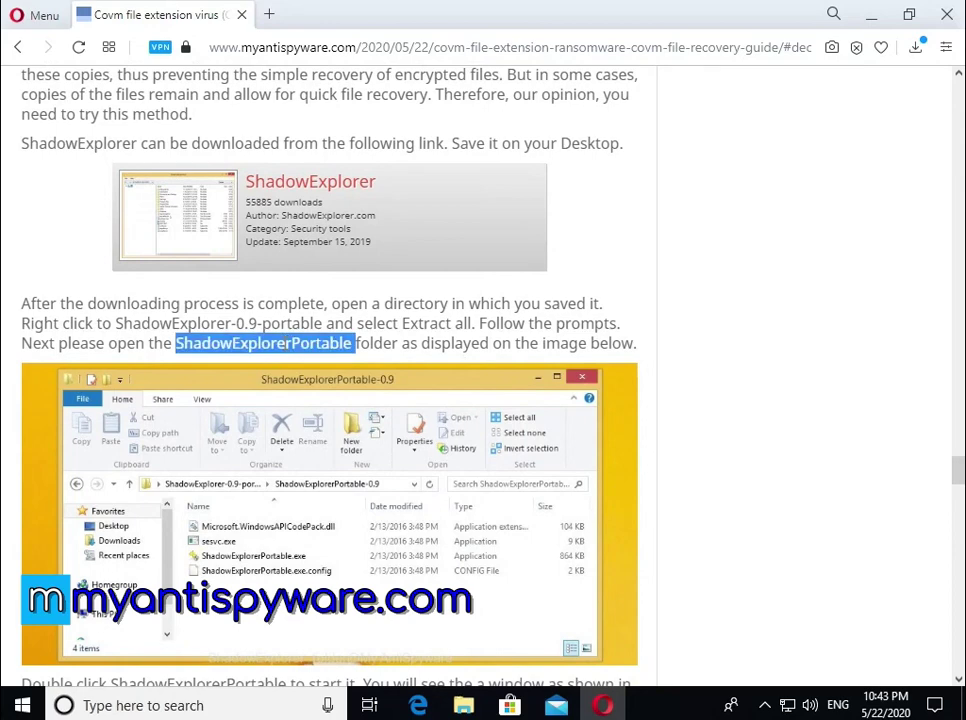
scroll(360, 295, down, 4)
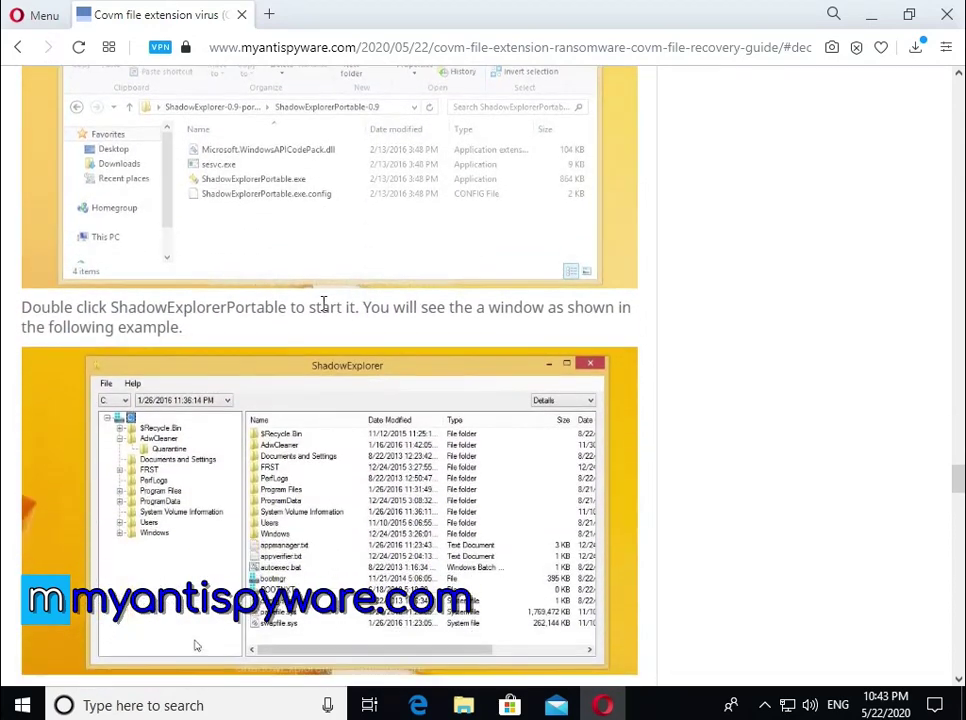
double_click(217, 309)
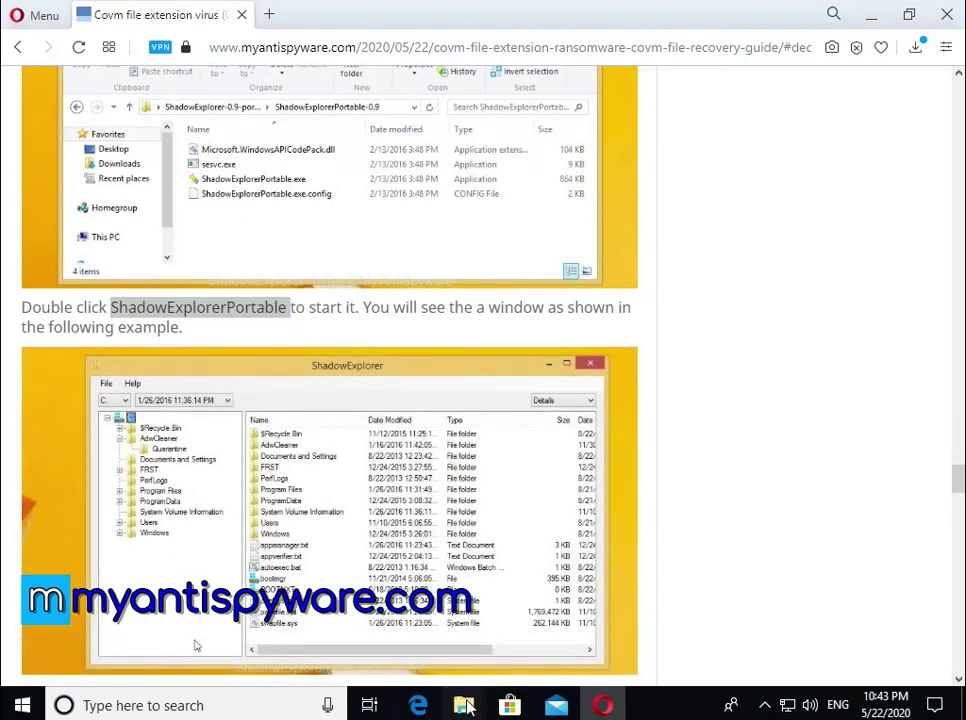
Switch to the extracted files, run ShadowExplorerPortable.exe from the ShadowExplorerPortable-0.9 folder and allow it to make changes to the device.
mouse_move(484, 703)
click(490, 598)
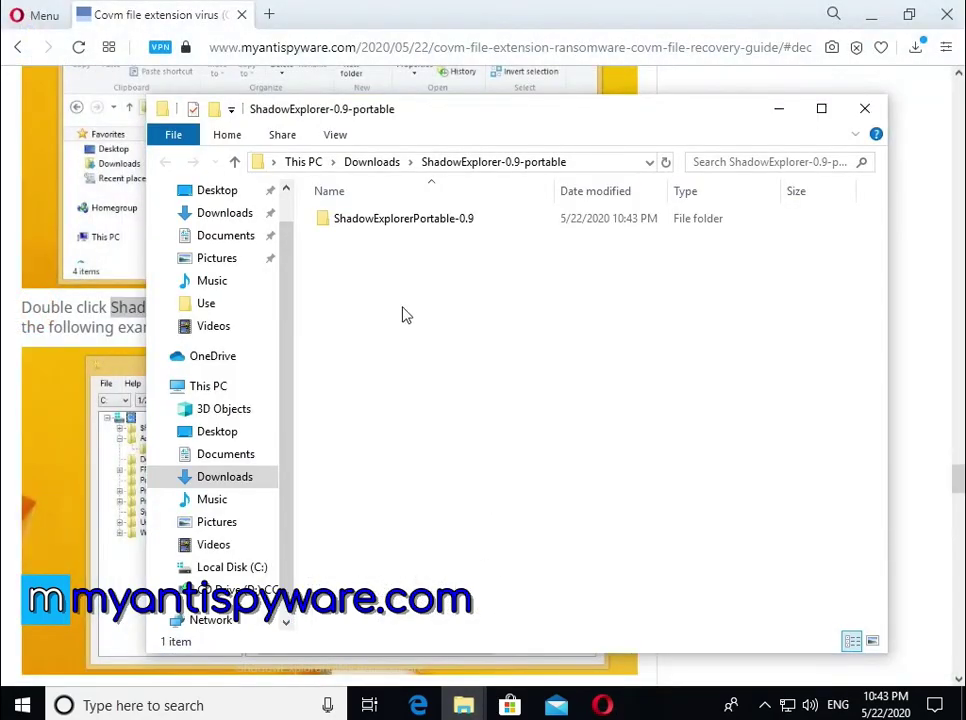
double_click(390, 220)
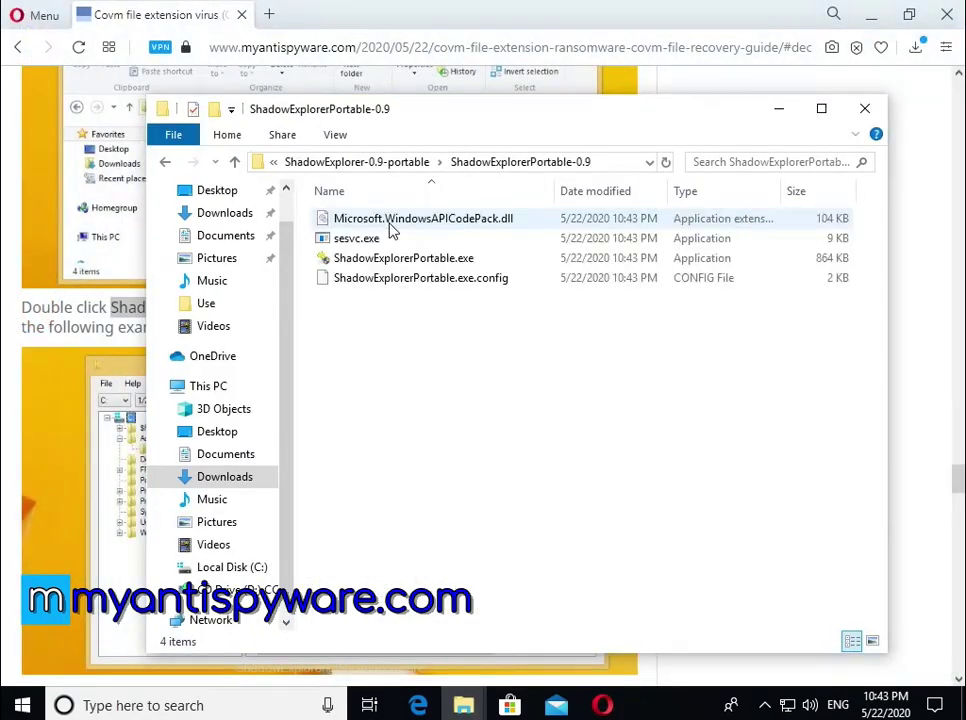
double_click(405, 258)
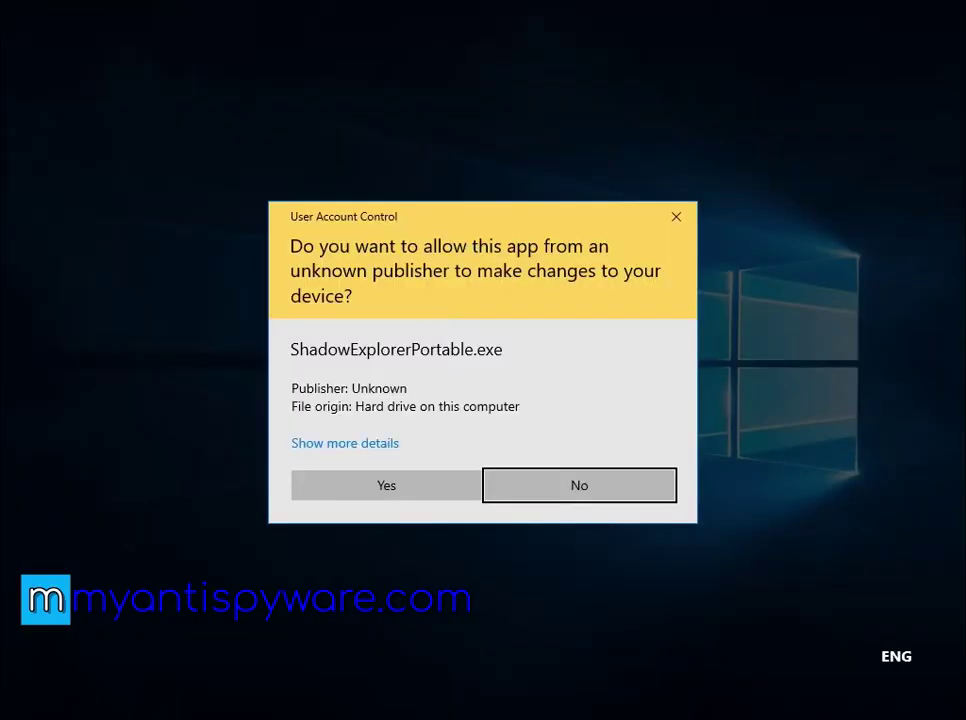
click(393, 495)
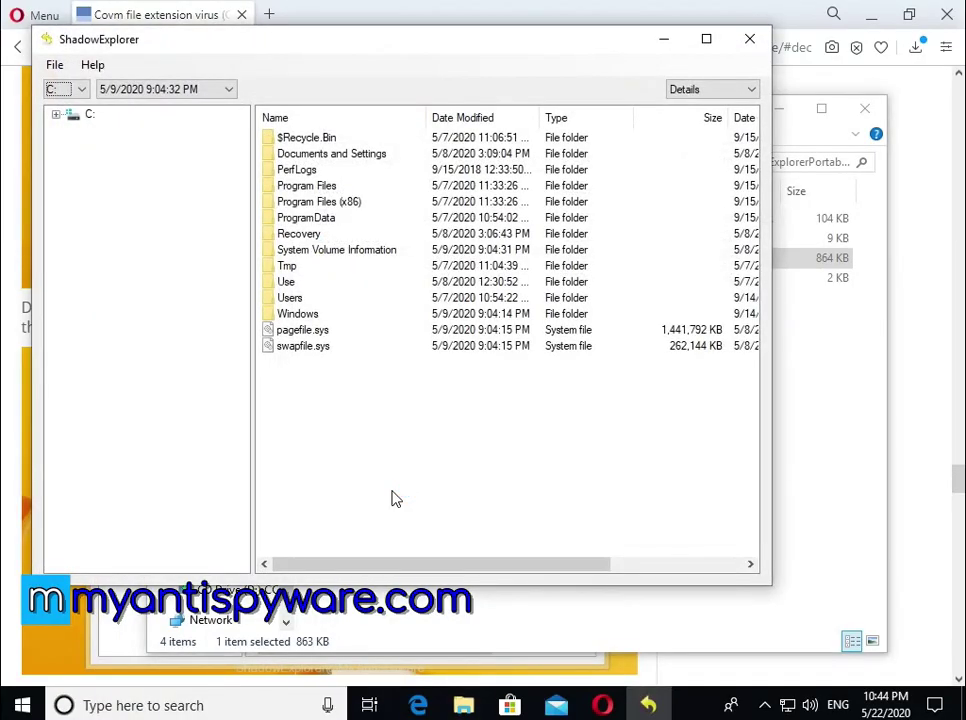
Return to the guide in Opera and highlight its instructions on selecting the drive and latest restore point and on exporting a file.
click(663, 39)
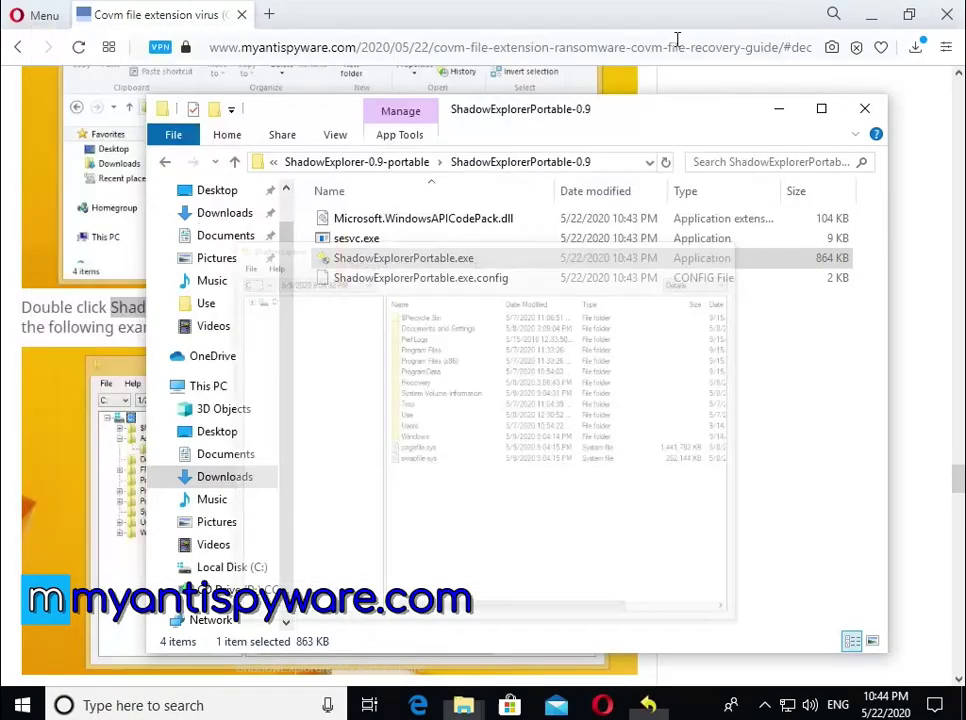
click(865, 109)
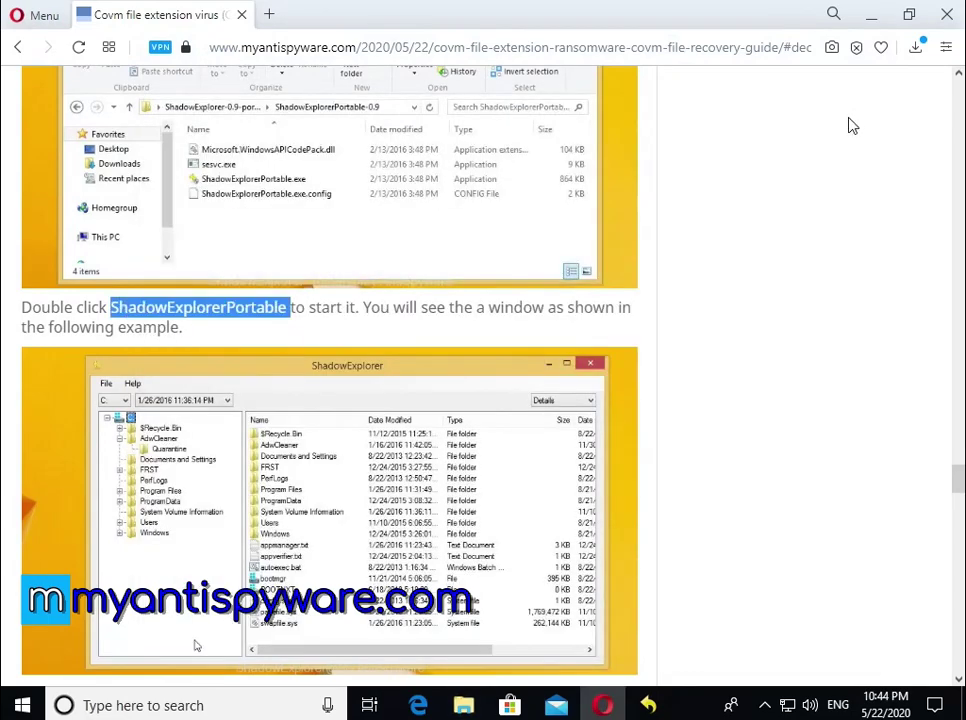
scroll(603, 236, down, 4)
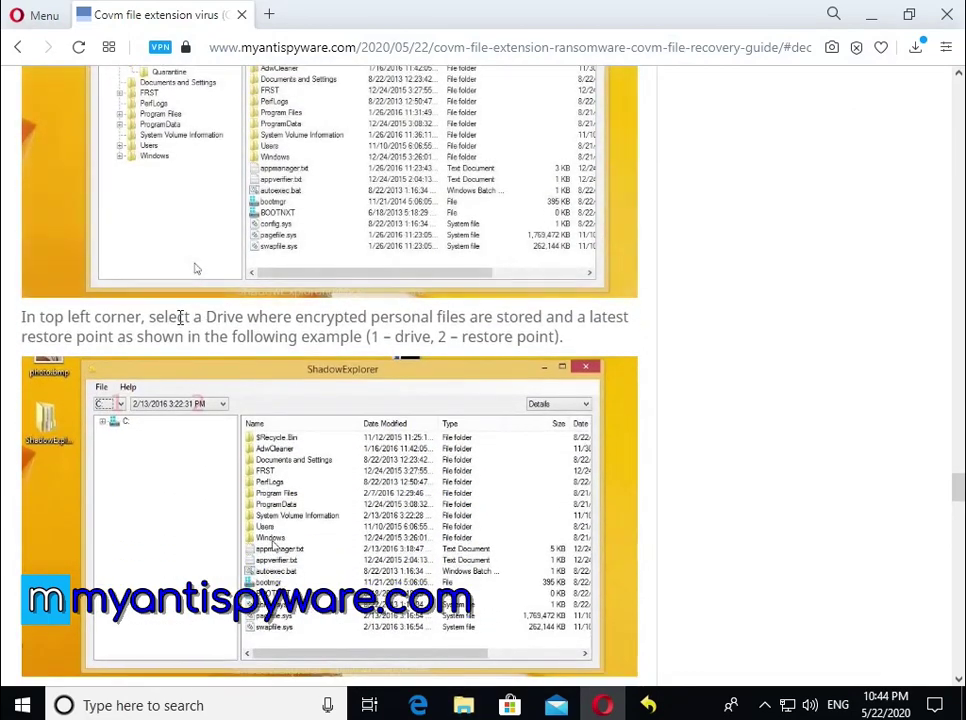
drag(22, 317, 116, 336)
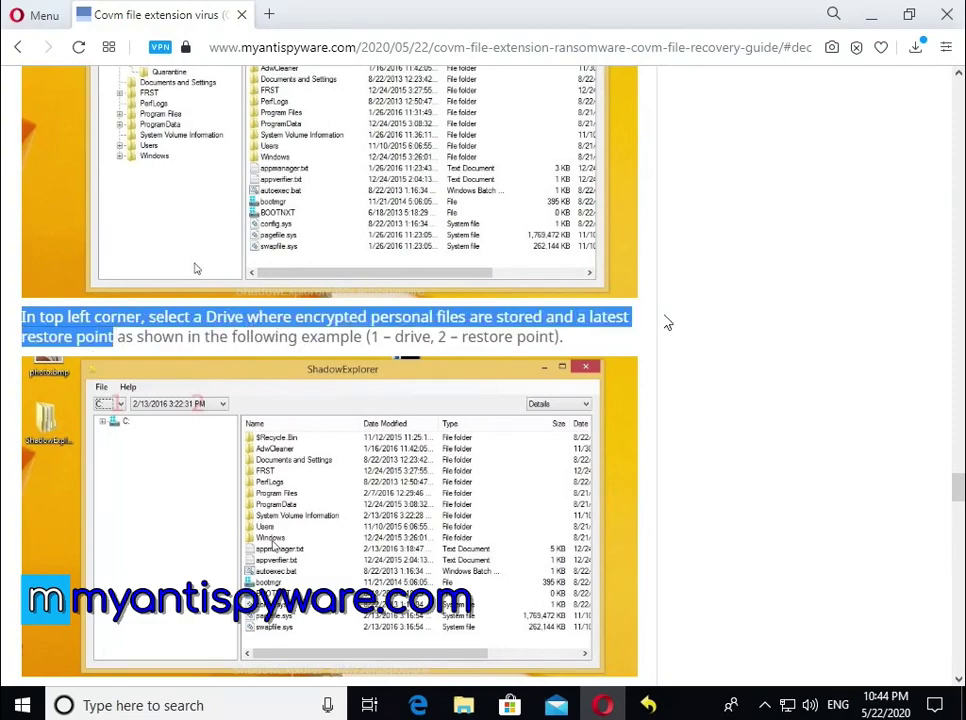
scroll(668, 322, down, 4)
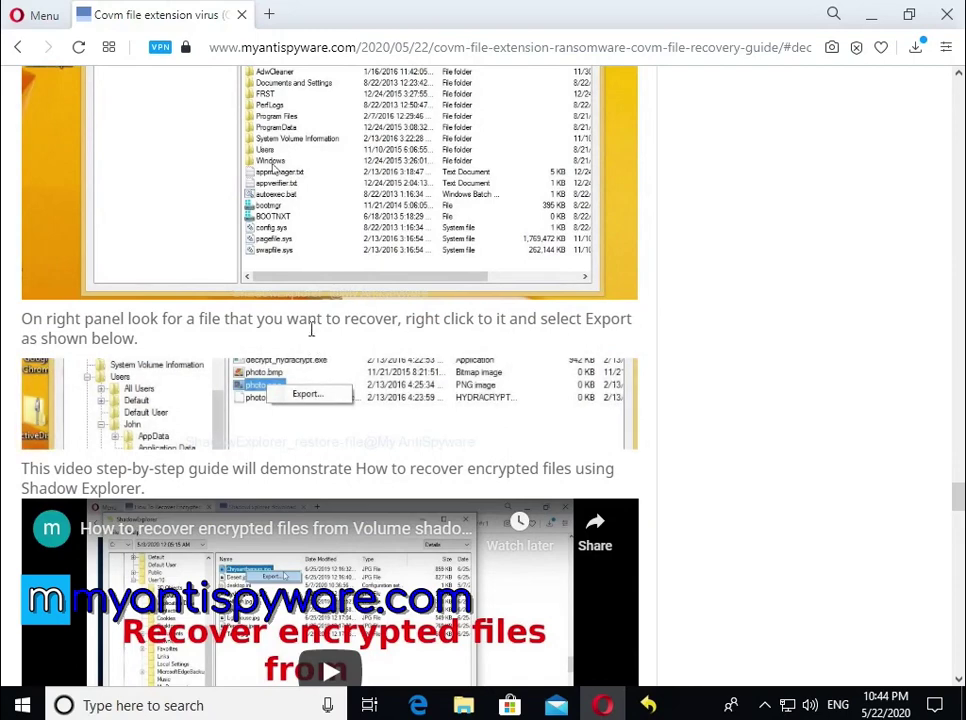
triple_click(238, 320)
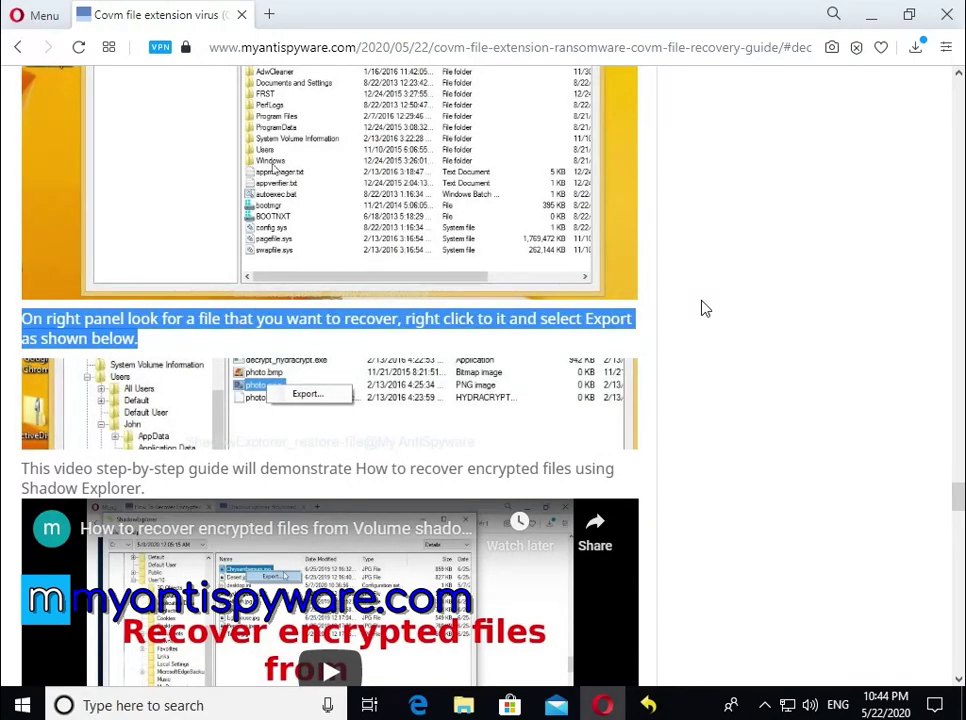
Switch to ShadowExplorer and select drive C: with the 5/23/2020 1:33:03 PM restore point.
click(606, 705)
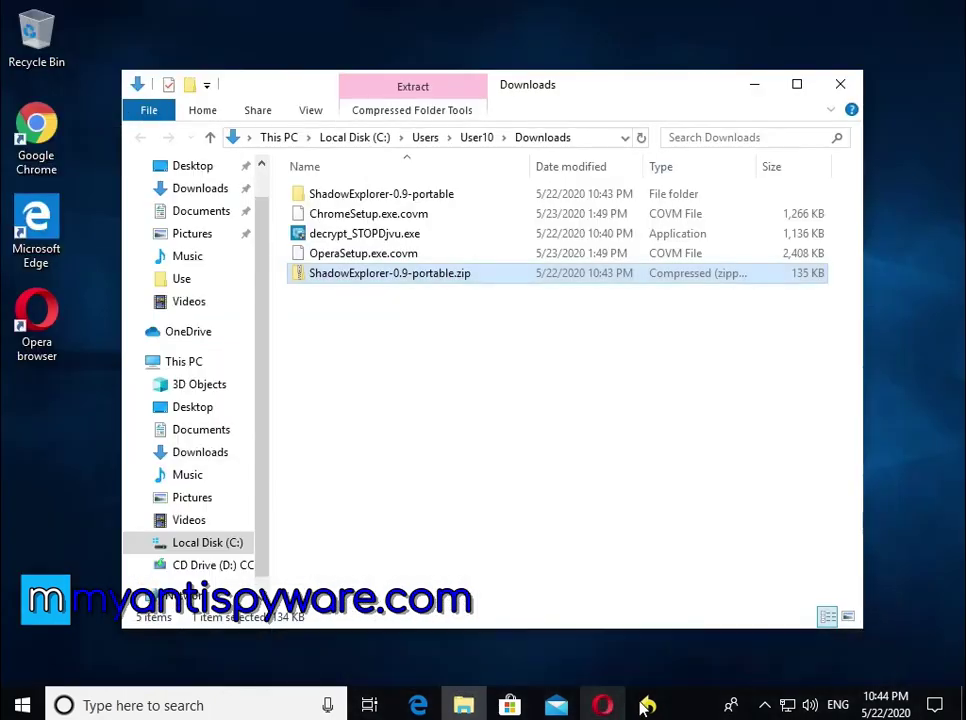
click(647, 705)
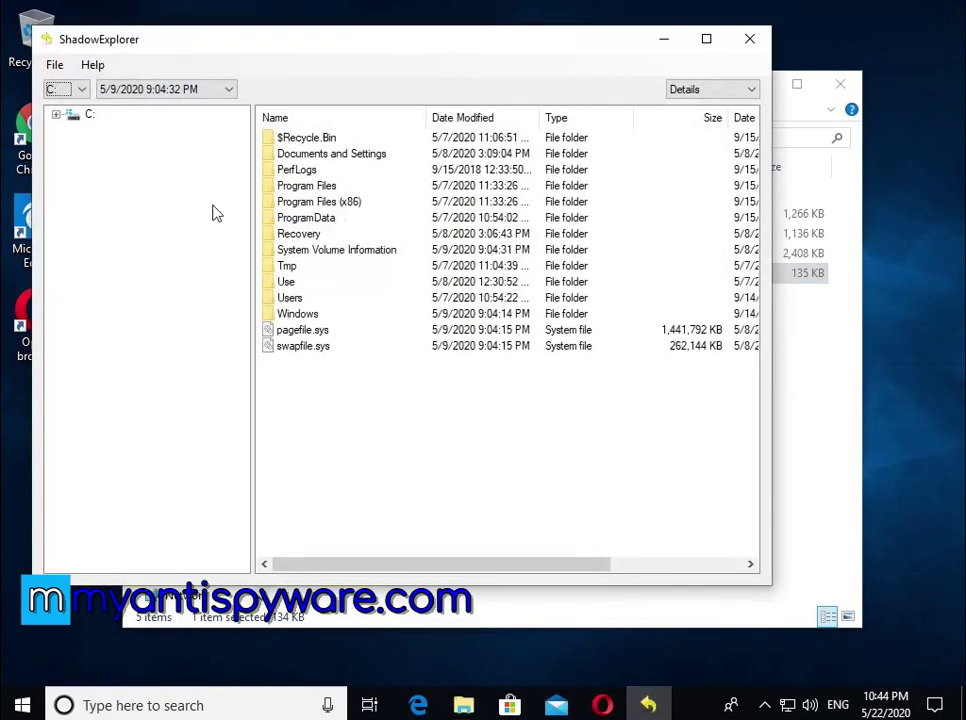
click(58, 94)
click(60, 105)
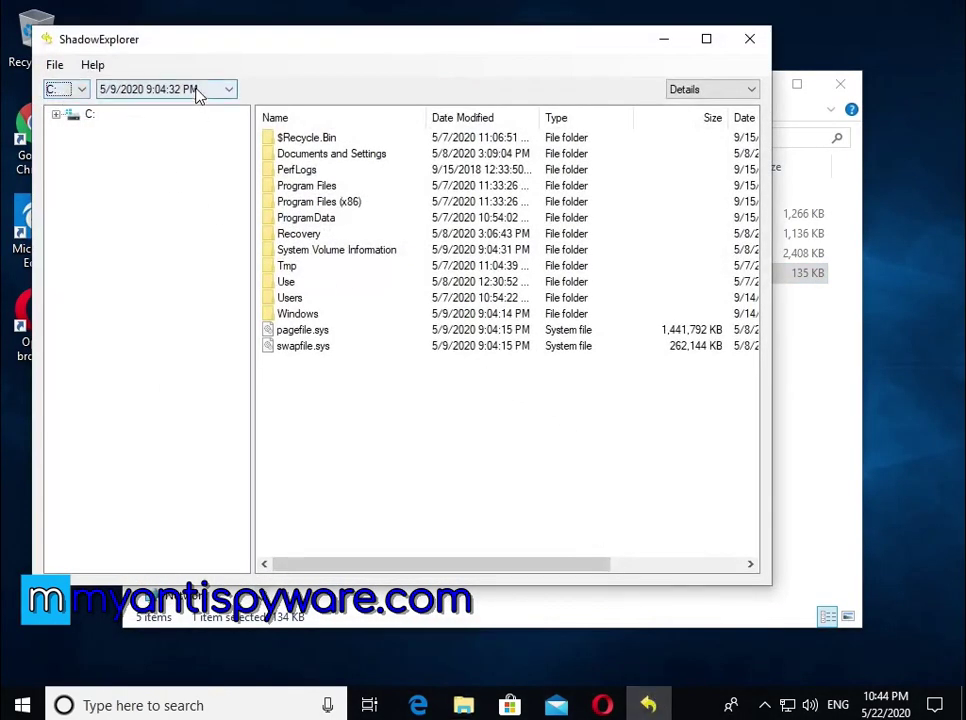
click(197, 93)
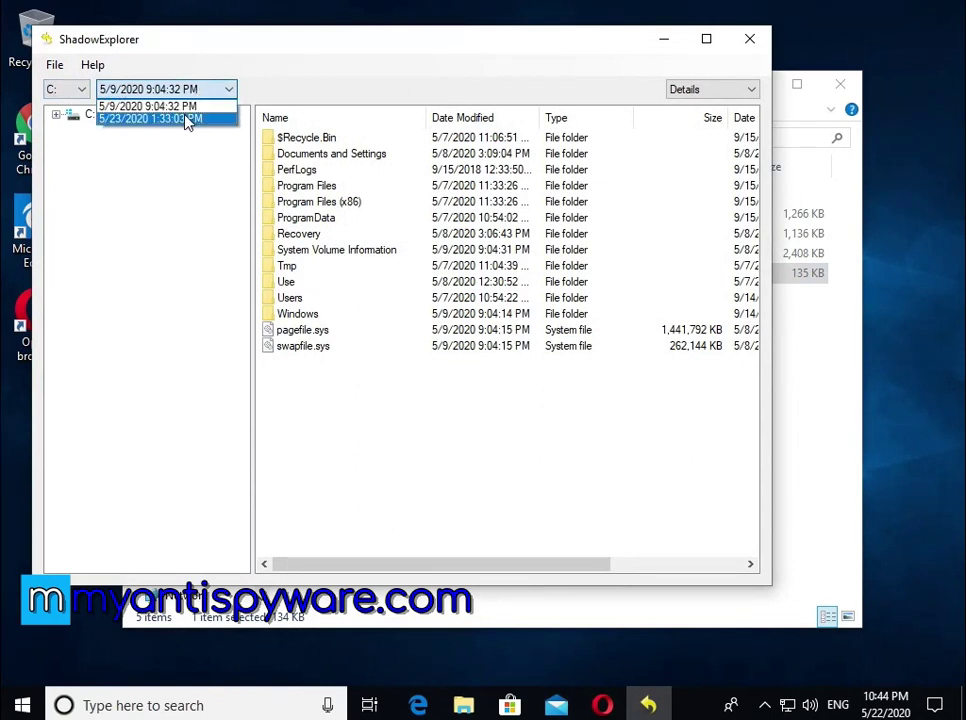
click(188, 118)
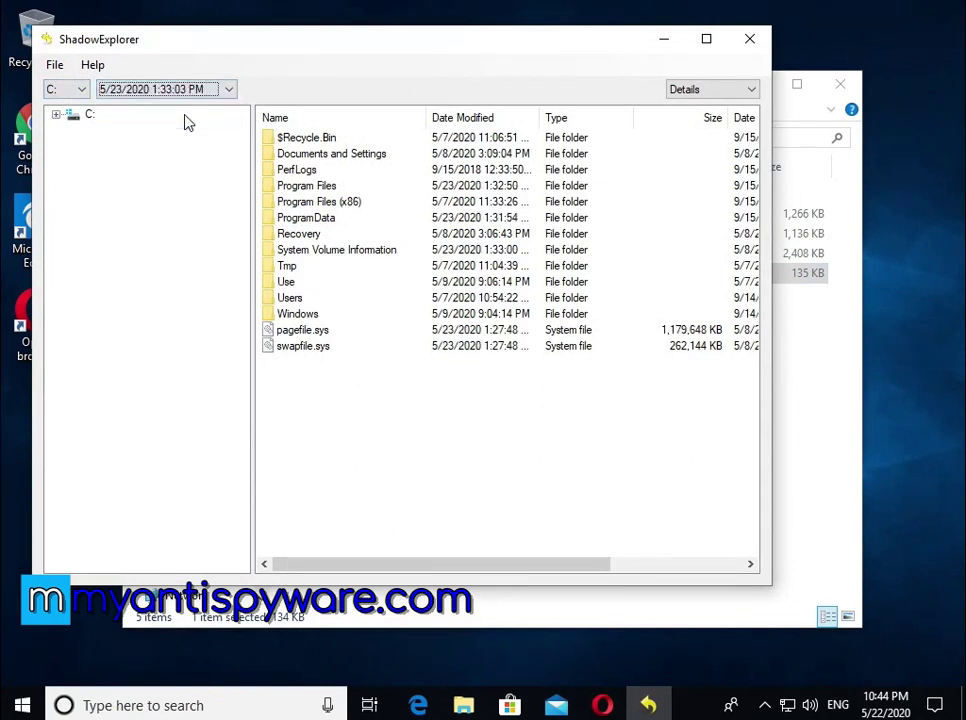
Browse the restore point to the Users\User10\Pictures folder and export Chrysanthemum.jpg to the Desktop.
double_click(293, 298)
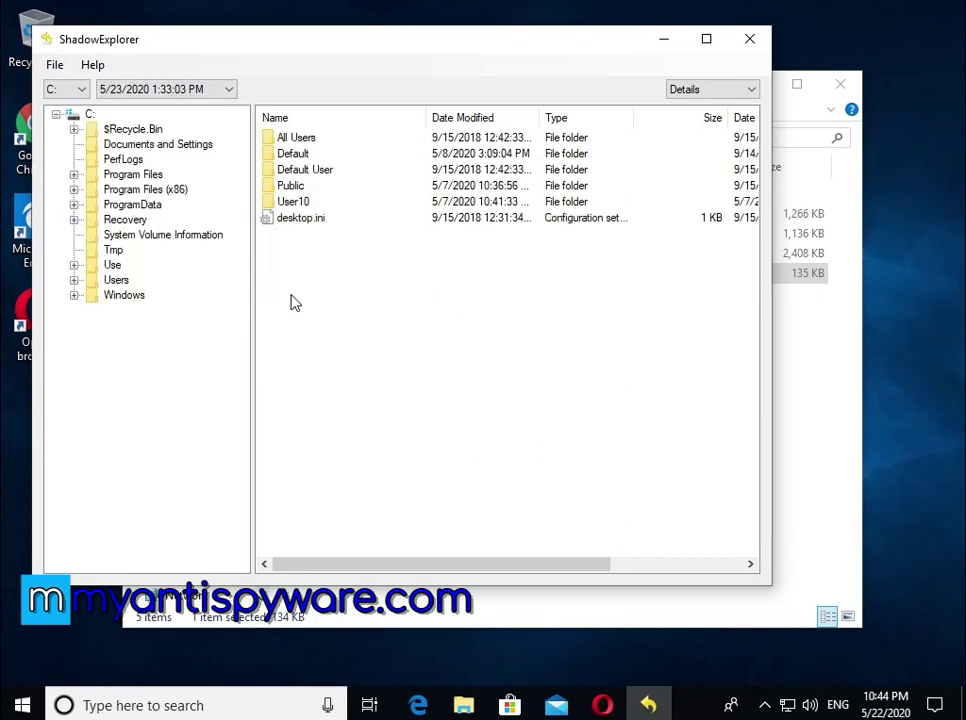
double_click(300, 202)
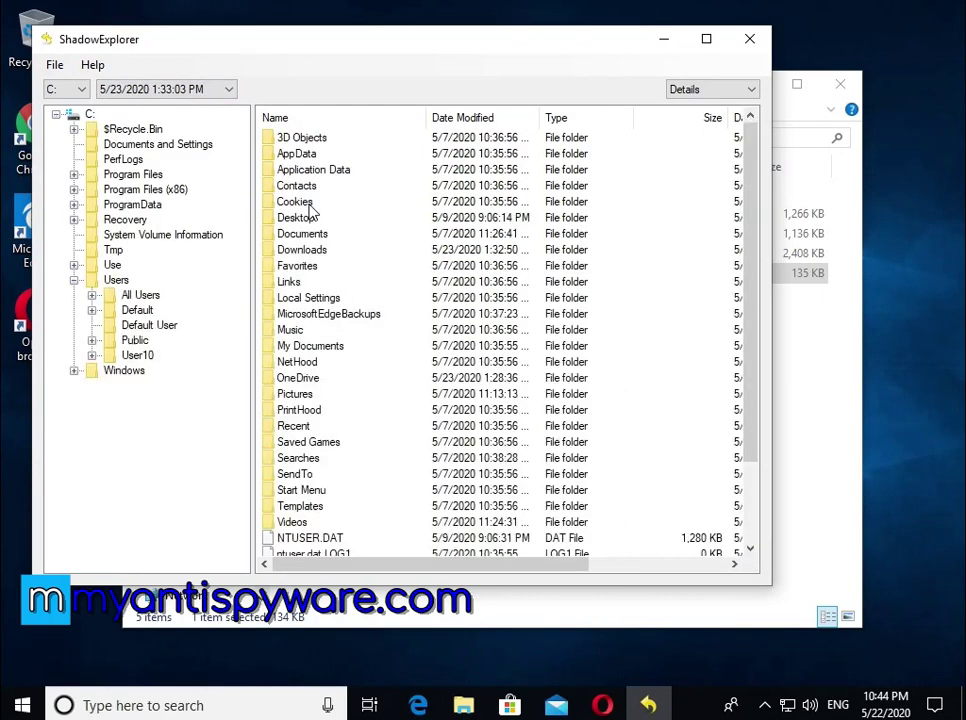
double_click(312, 395)
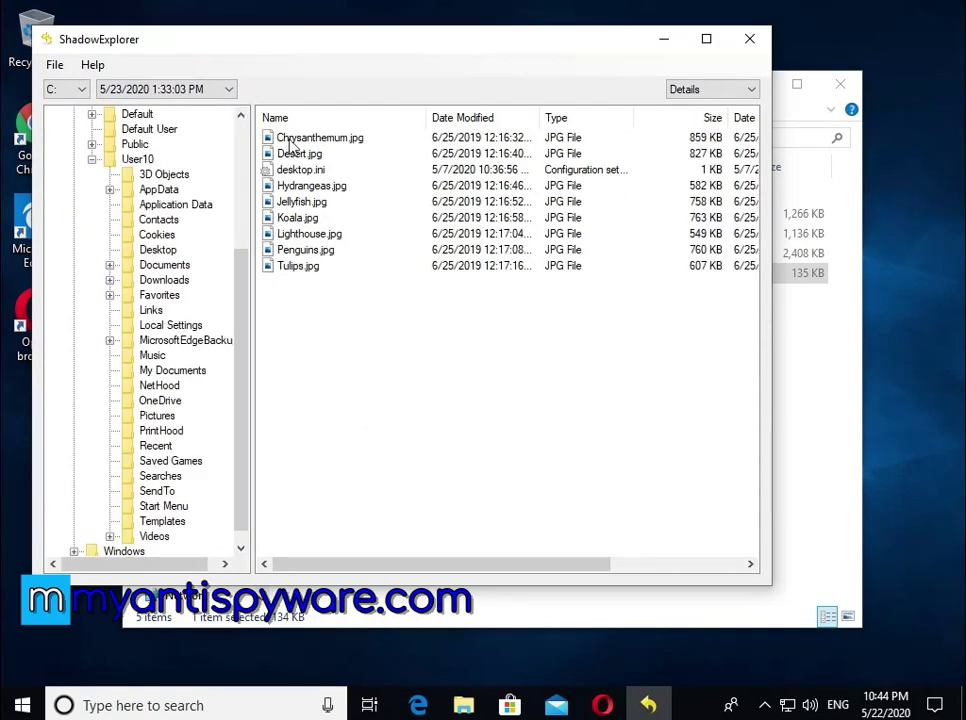
right_click(290, 143)
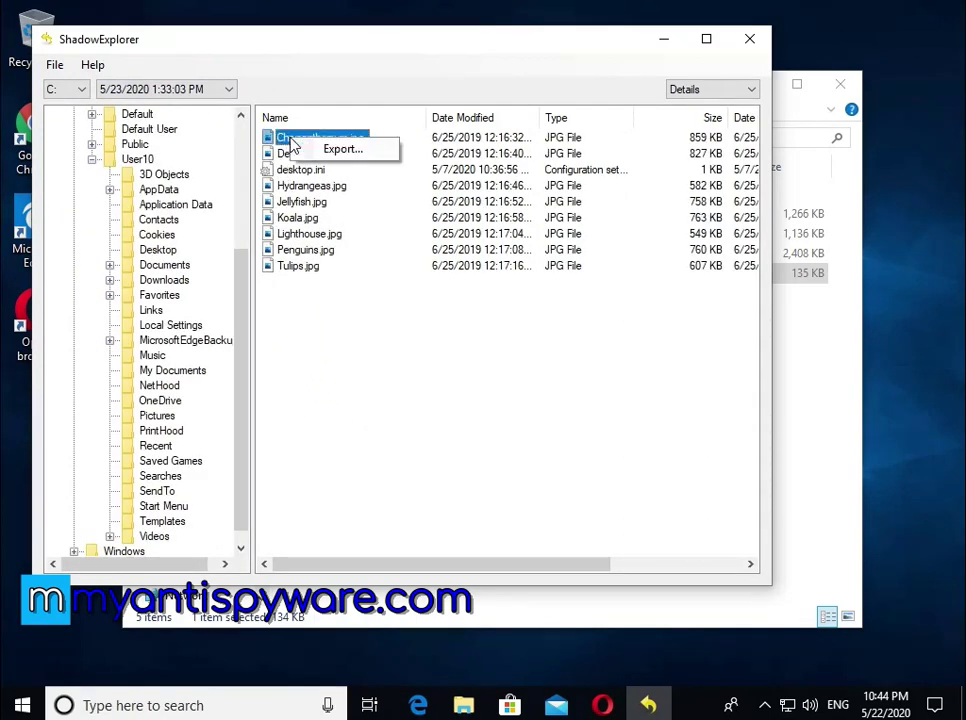
click(352, 158)
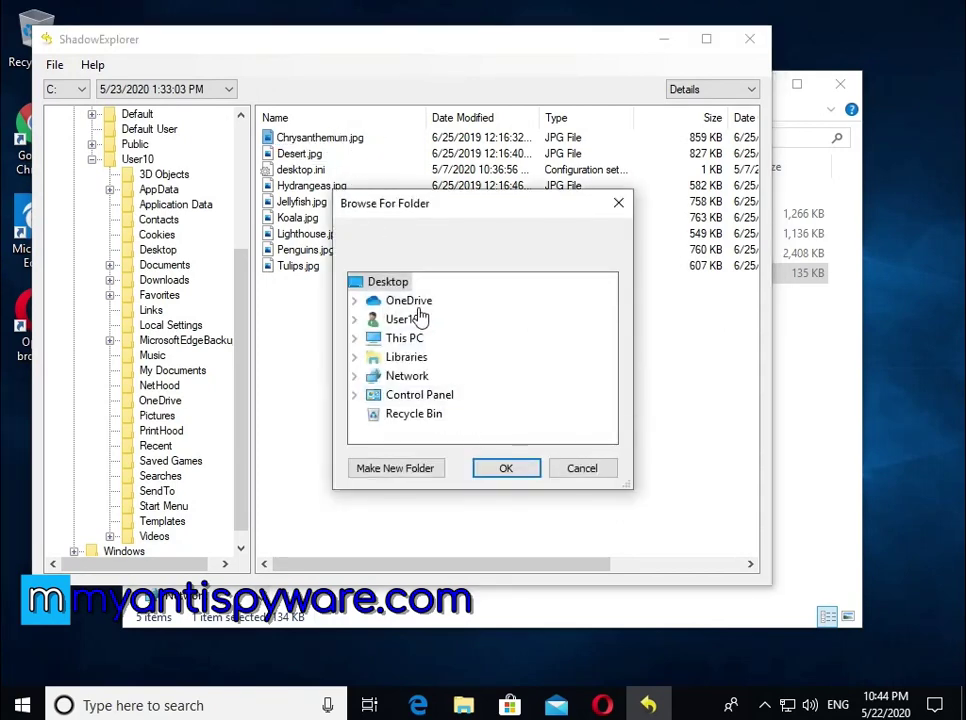
click(503, 470)
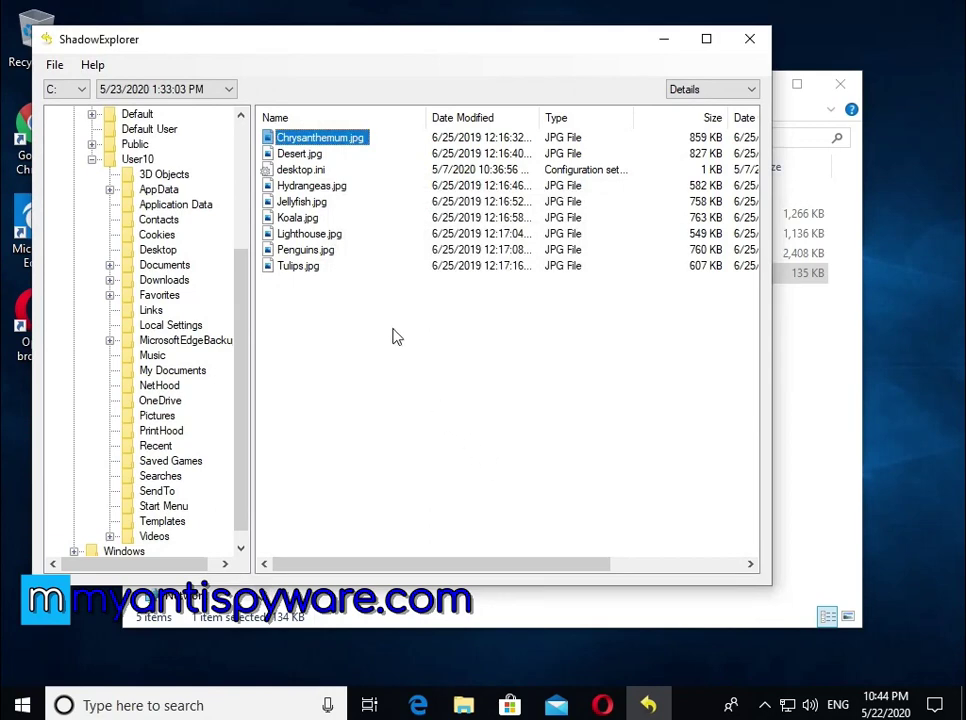
Export Lighthouse.jpg and Jellyfish.jpg from the shadow copy's Pictures folder to the Desktop.
click(317, 241)
right_click(317, 241)
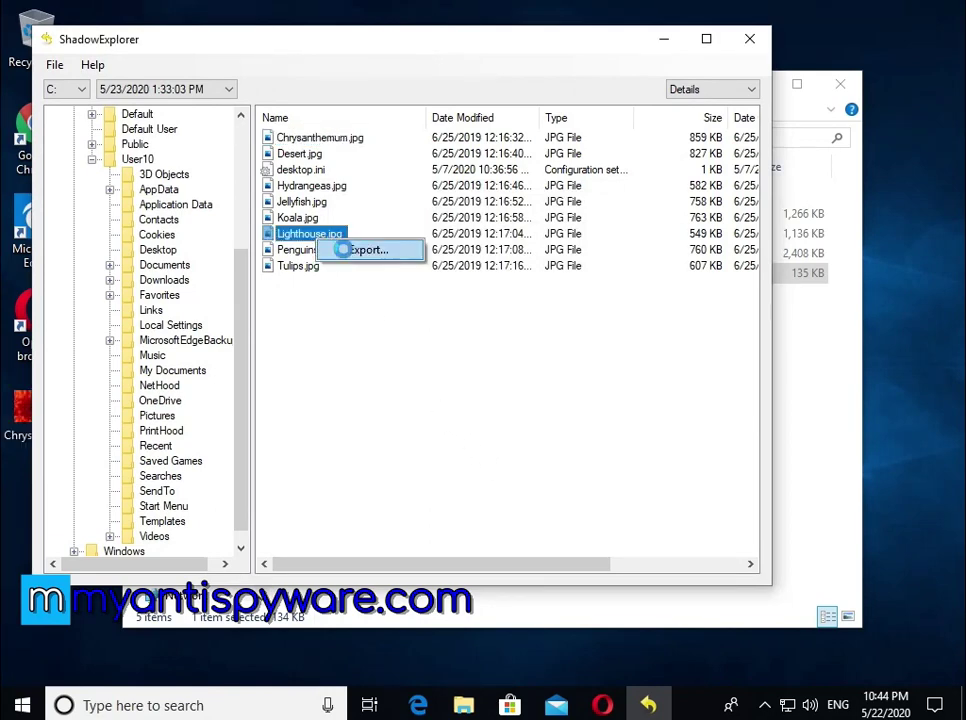
click(343, 250)
click(509, 471)
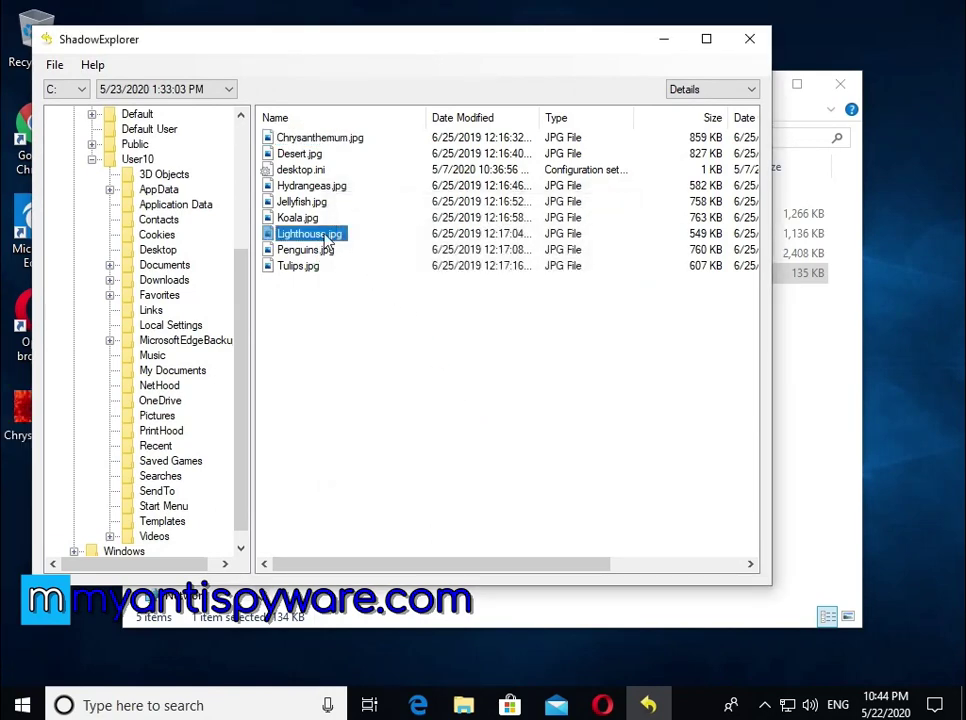
right_click(295, 203)
click(360, 215)
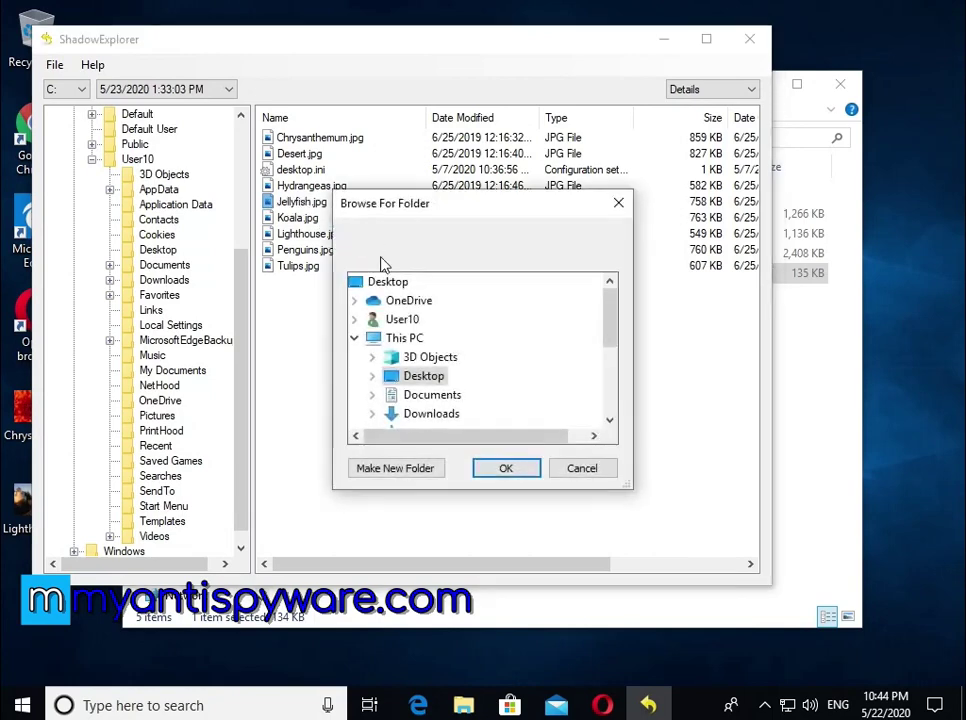
click(500, 468)
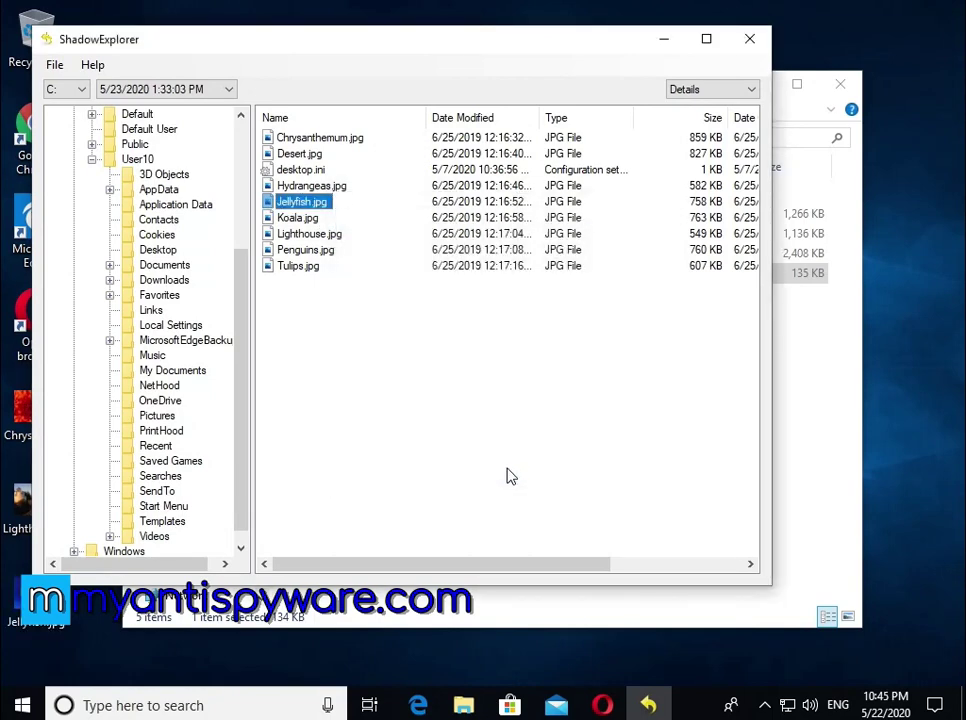
Export Tulips.jpg to the Desktop, and close ShadowExplorer and the Downloads window.
click(298, 265)
right_click(302, 268)
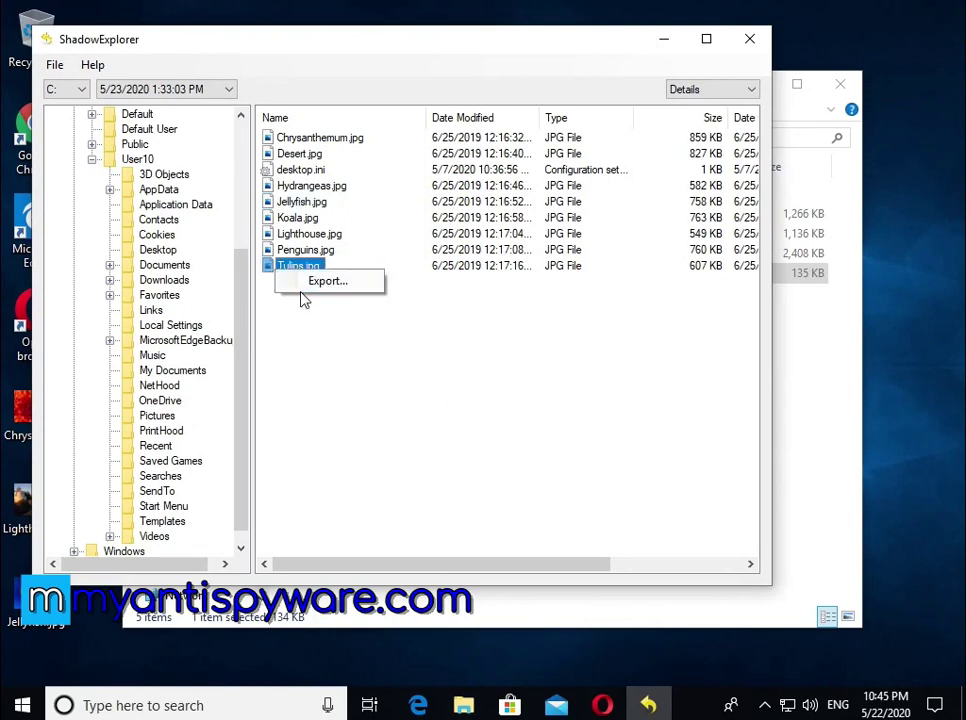
click(318, 283)
click(496, 467)
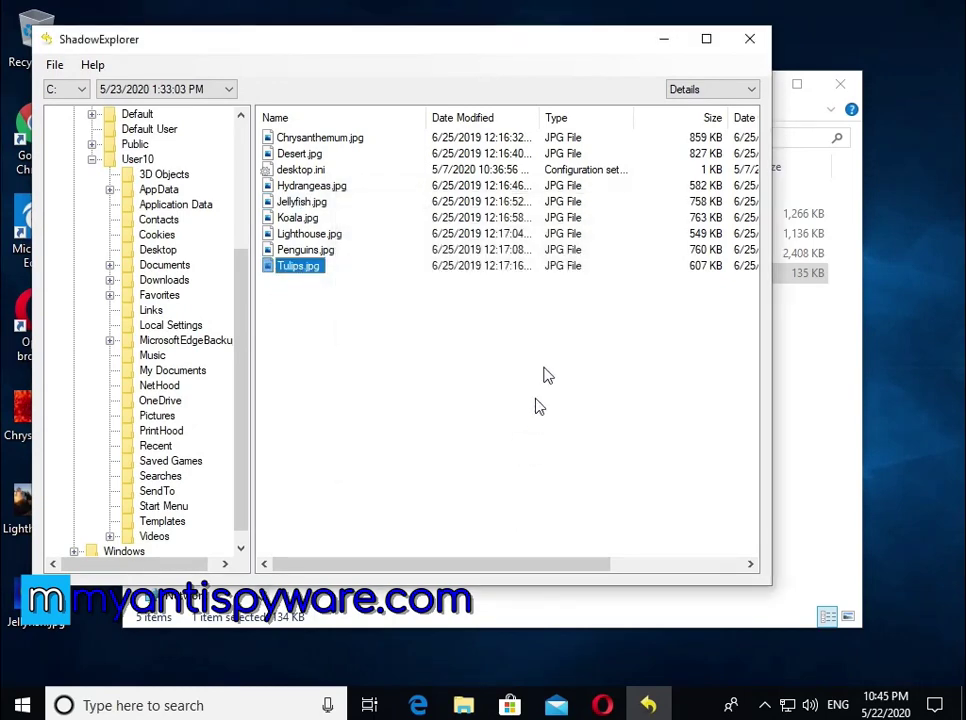
click(750, 42)
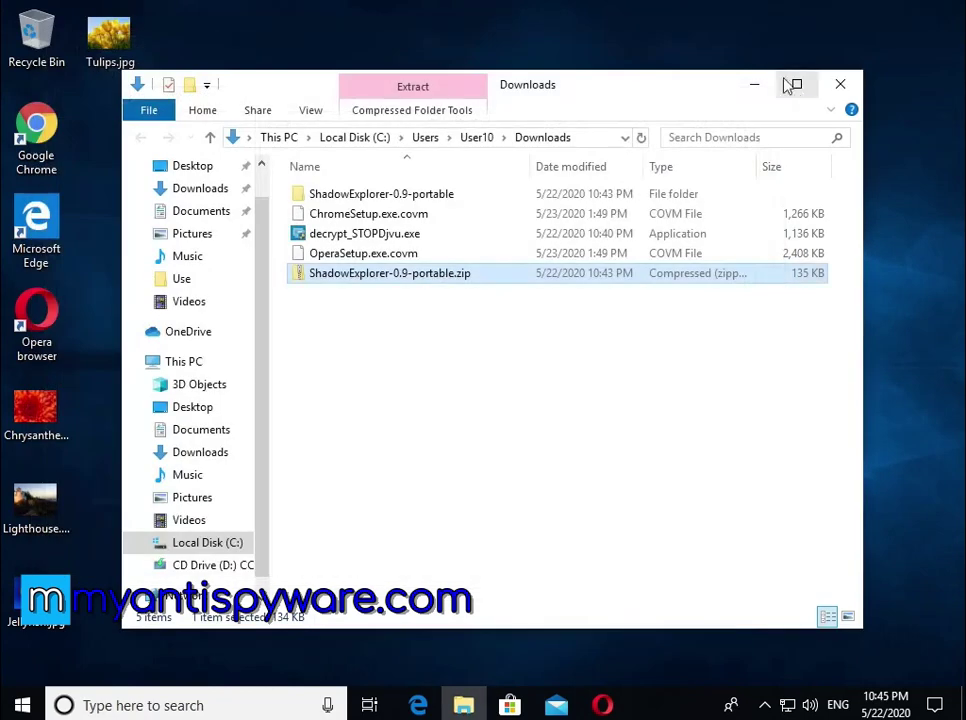
click(837, 86)
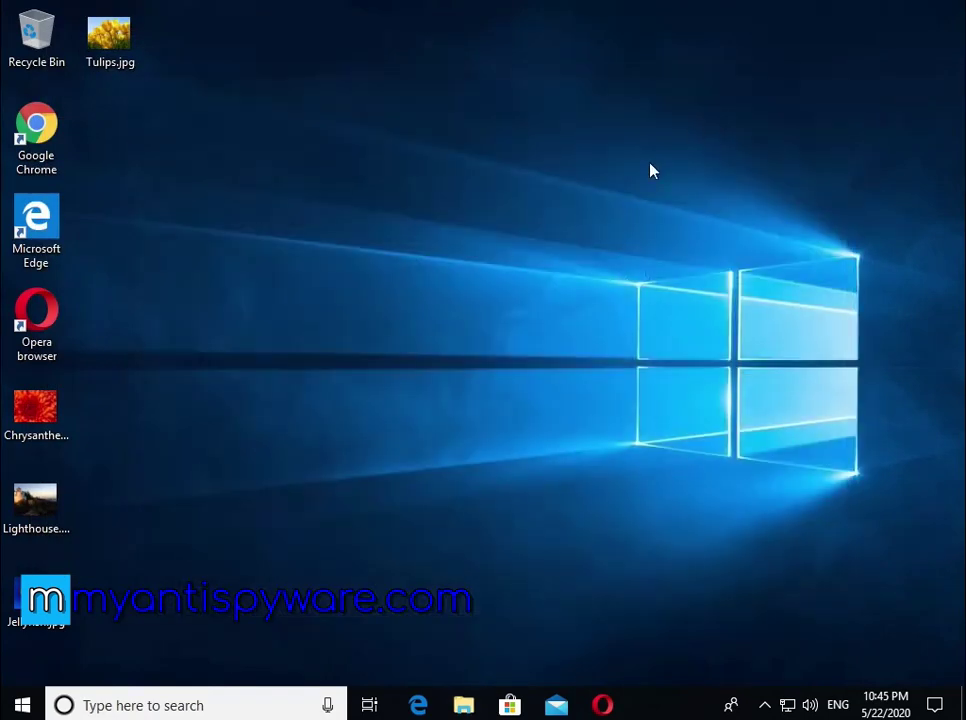
Move the recovered Chrysanthemum.jpg to an empty area of the desktop, open it in Photos to check it, and close the viewer.
drag(35, 408, 640, 75)
click(645, 132)
double_click(638, 70)
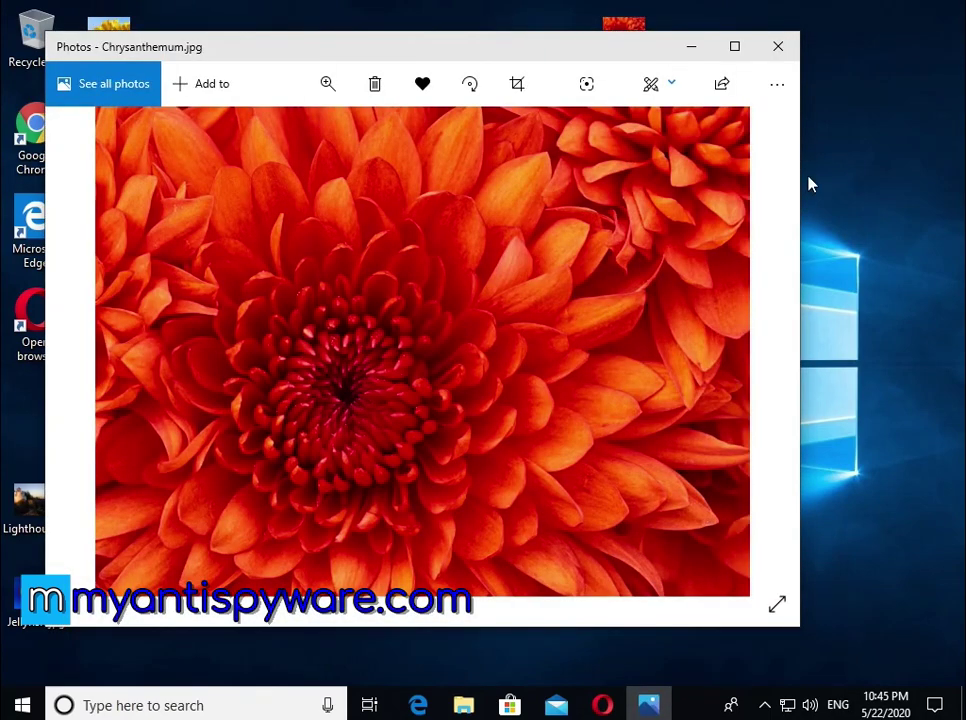
click(778, 46)
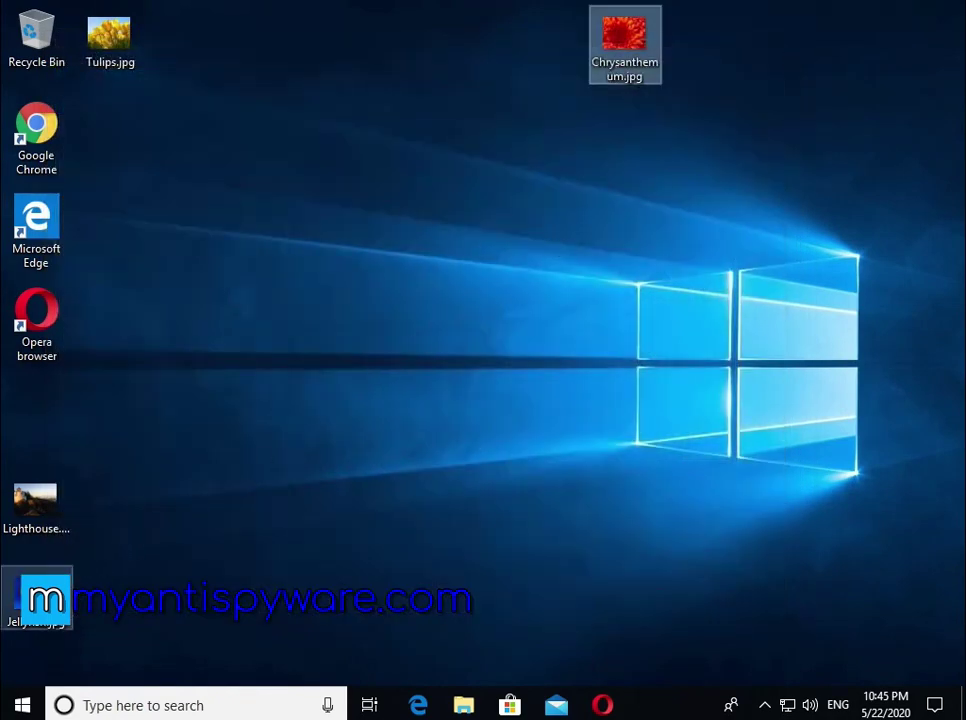
Place the recovered Jellyfish.jpg below Chrysanthemum.jpg on the desktop, view it in Photos, and close the viewer.
drag(36, 600, 632, 165)
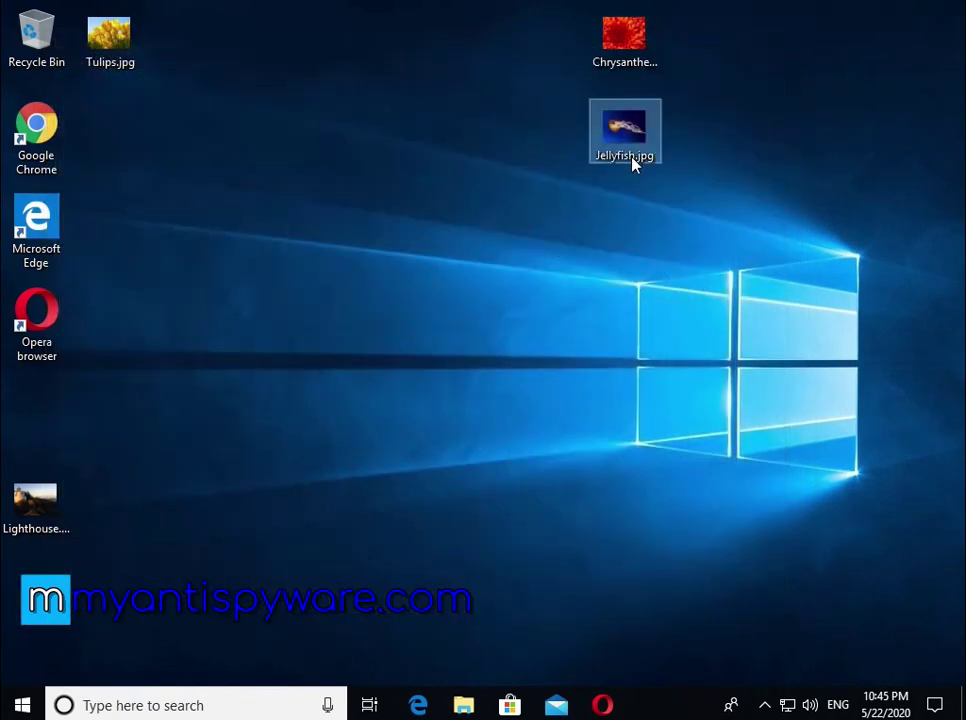
double_click(636, 148)
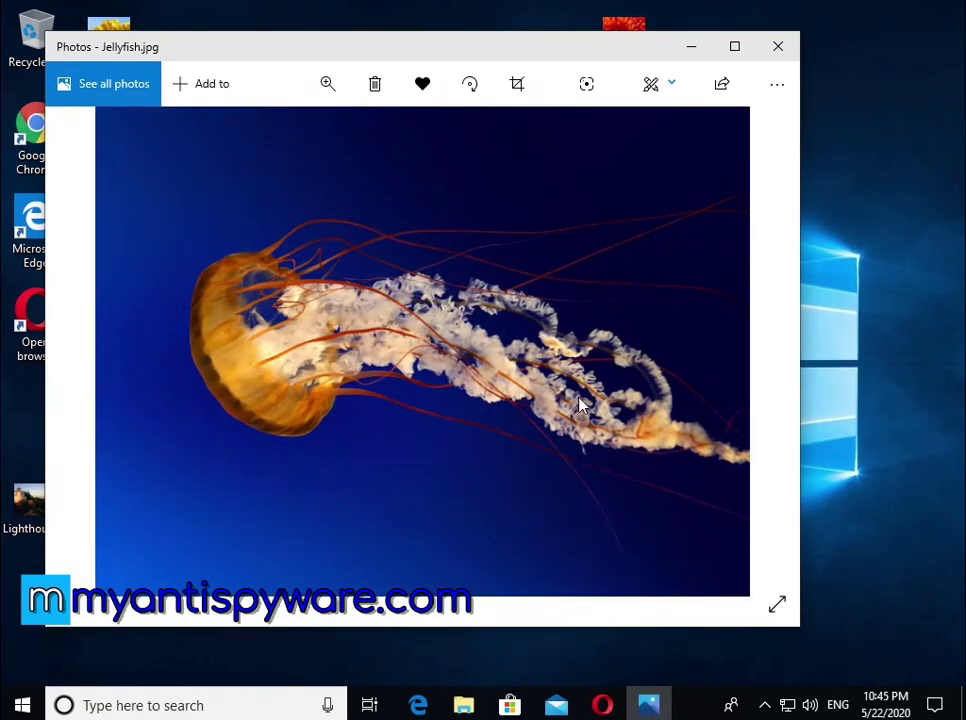
click(779, 50)
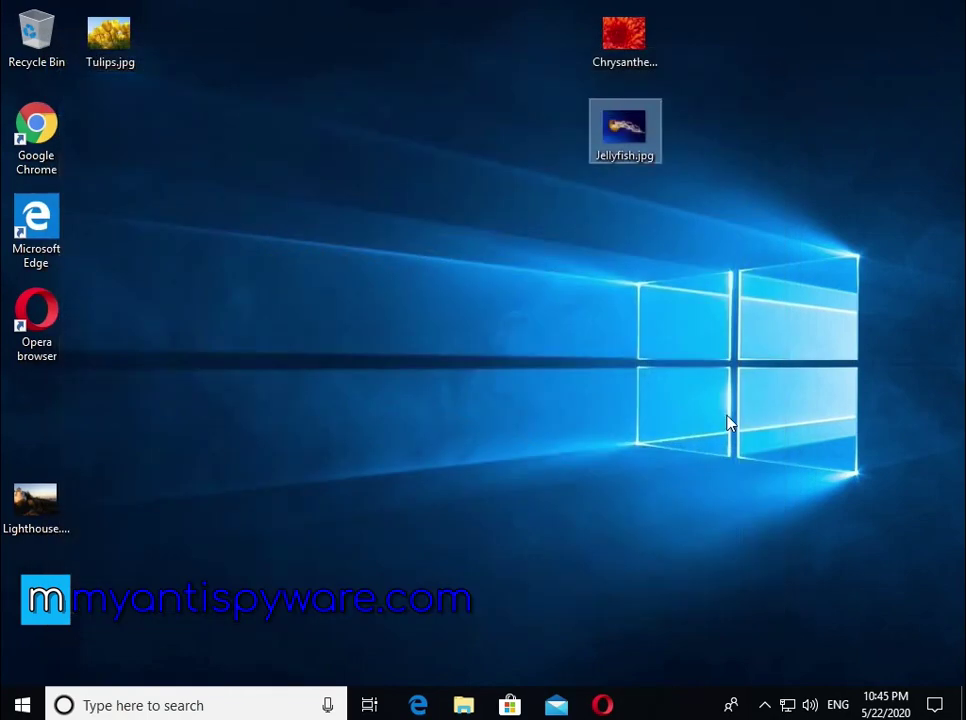